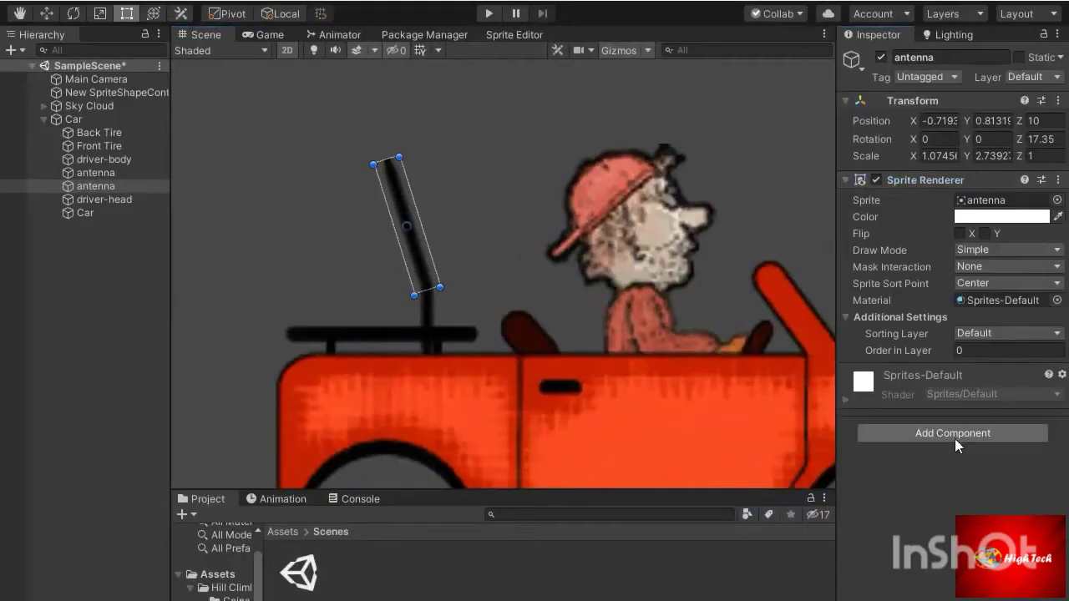
Add a Capsule Collider 2D to the slanted antenna and narrow it to fit the thin antenna.
{"action": "left_click", "coordinate": [955, 436]}
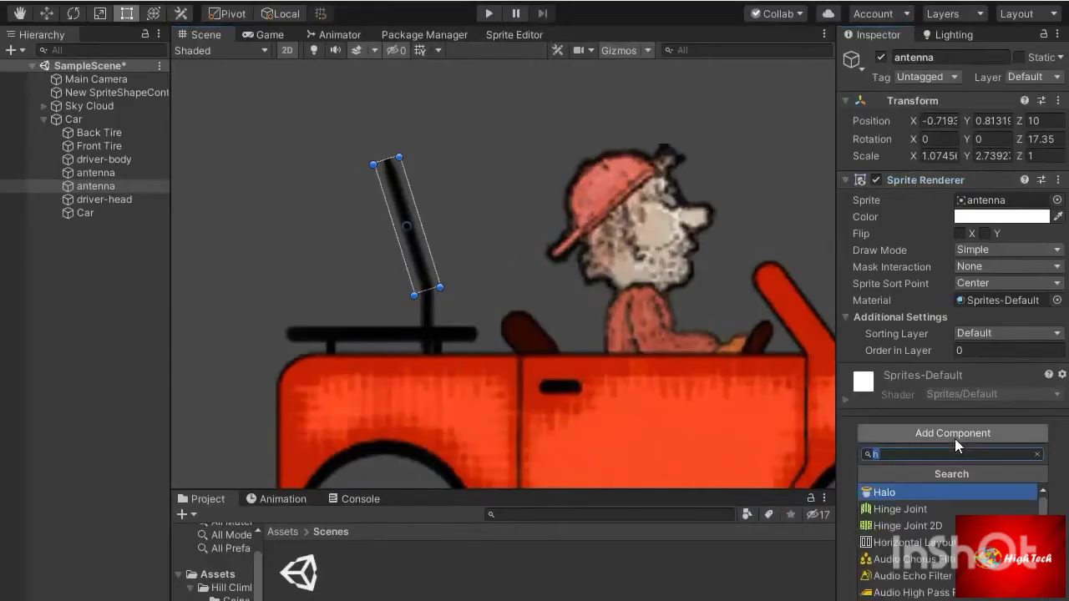
{"action": "type", "text": "c"}
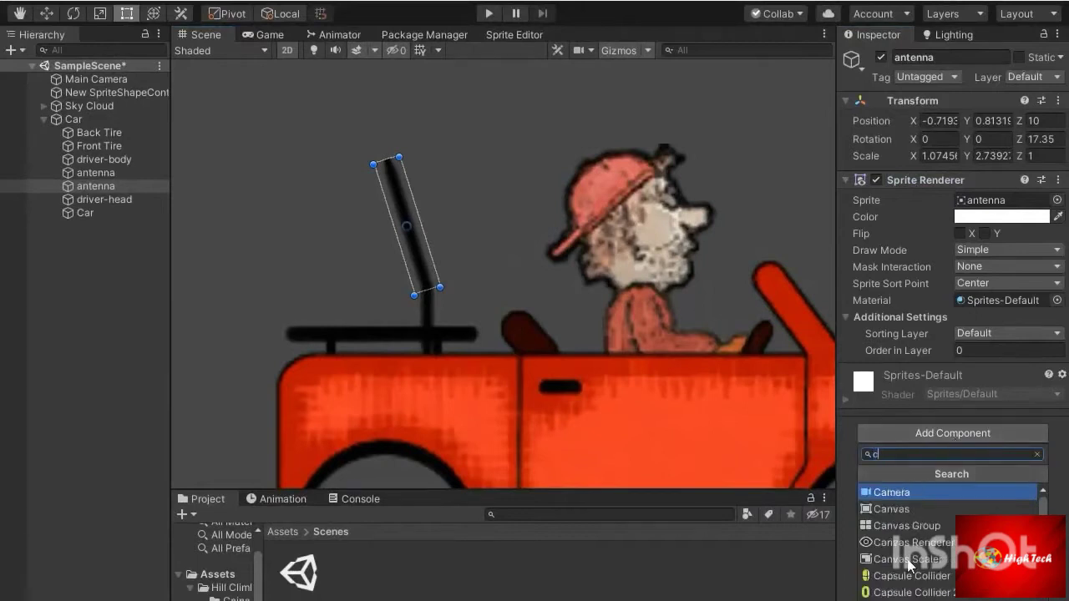
{"action": "left_click", "coordinate": [916, 592]}
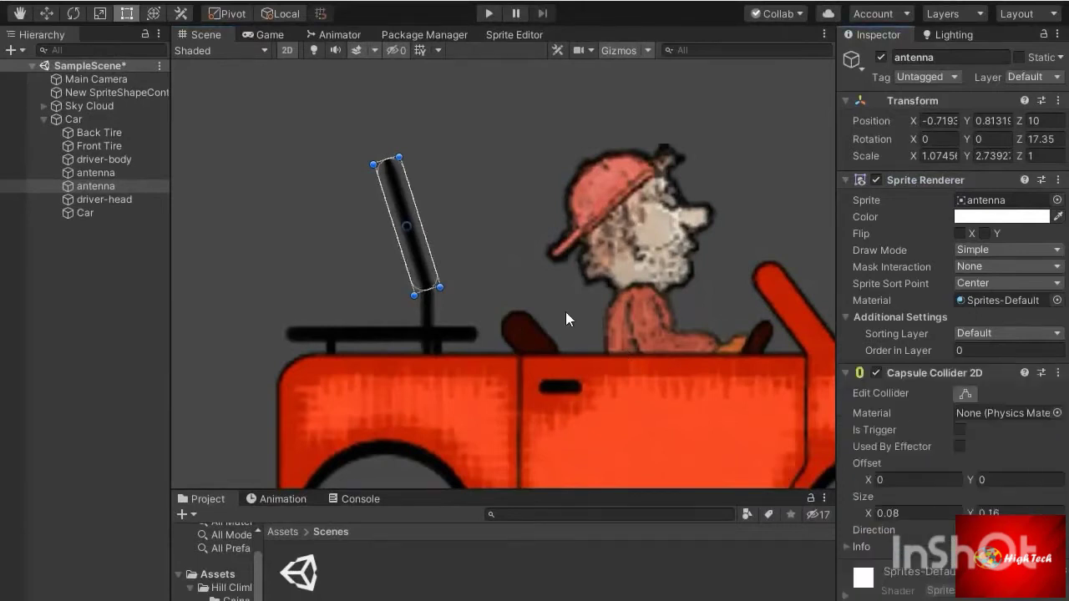
{"action": "left_click", "coordinate": [966, 393]}
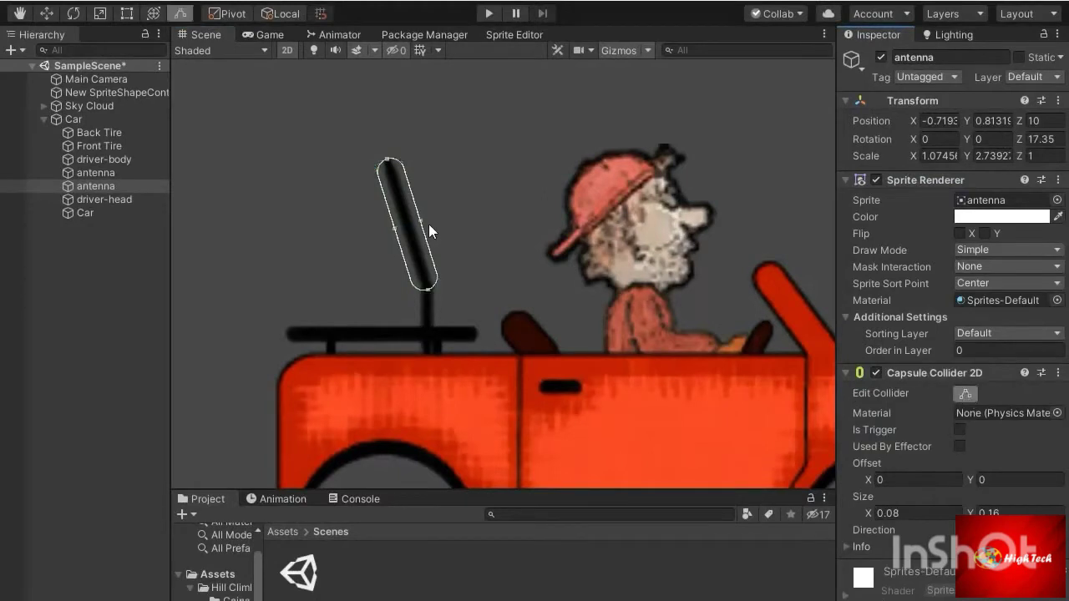
{"action": "left_click_drag", "start_coordinate": [420, 223], "coordinate": [400, 230]}
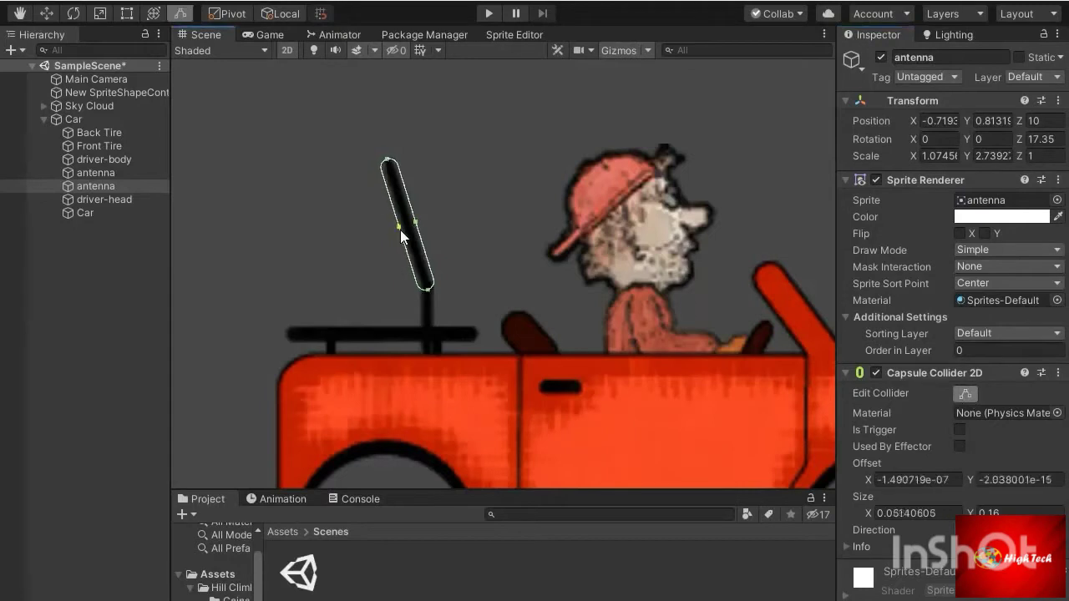
Add a Capsule Collider 2D to the short vertical antenna stick and narrow it to fit.
{"action": "left_click", "coordinate": [431, 323]}
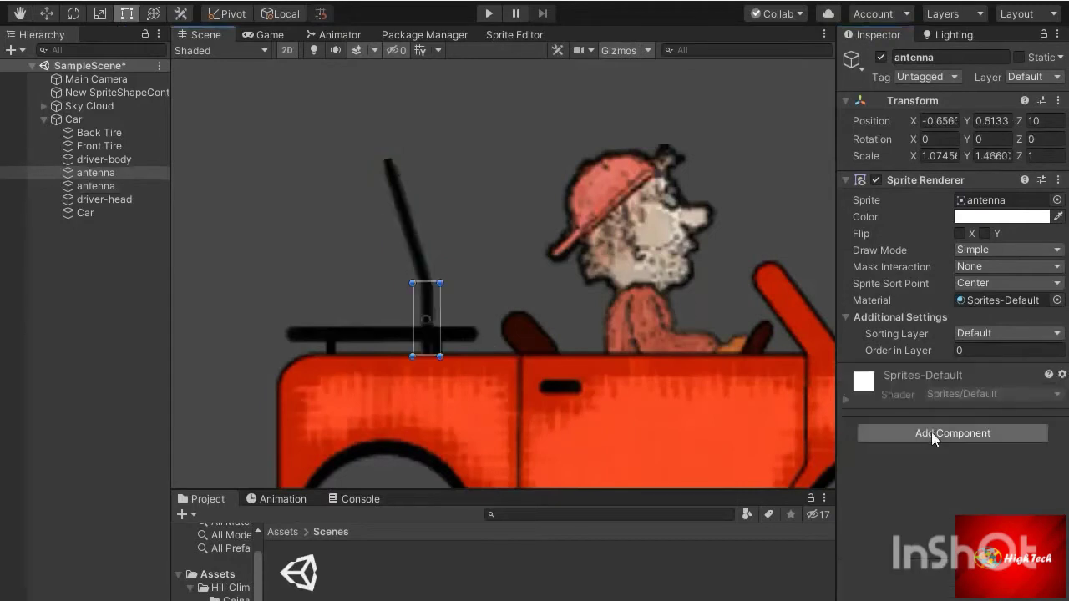
{"action": "left_click", "coordinate": [931, 432]}
{"action": "type", "text": "c"}
{"action": "left_click", "coordinate": [903, 592]}
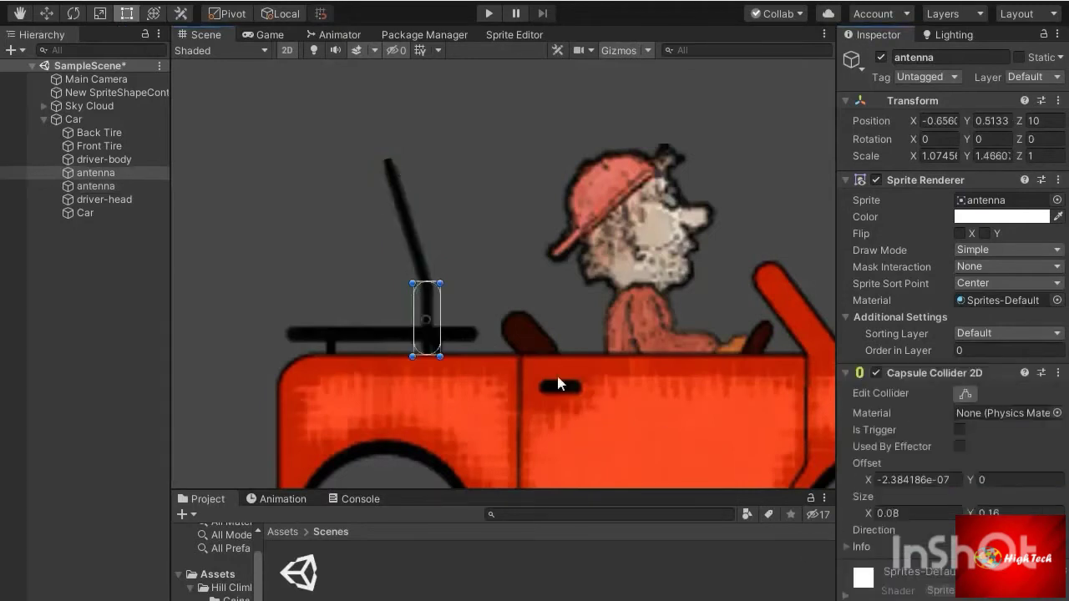
{"action": "left_click", "coordinate": [965, 393]}
{"action": "left_click_drag", "start_coordinate": [440, 323], "coordinate": [419, 318]}
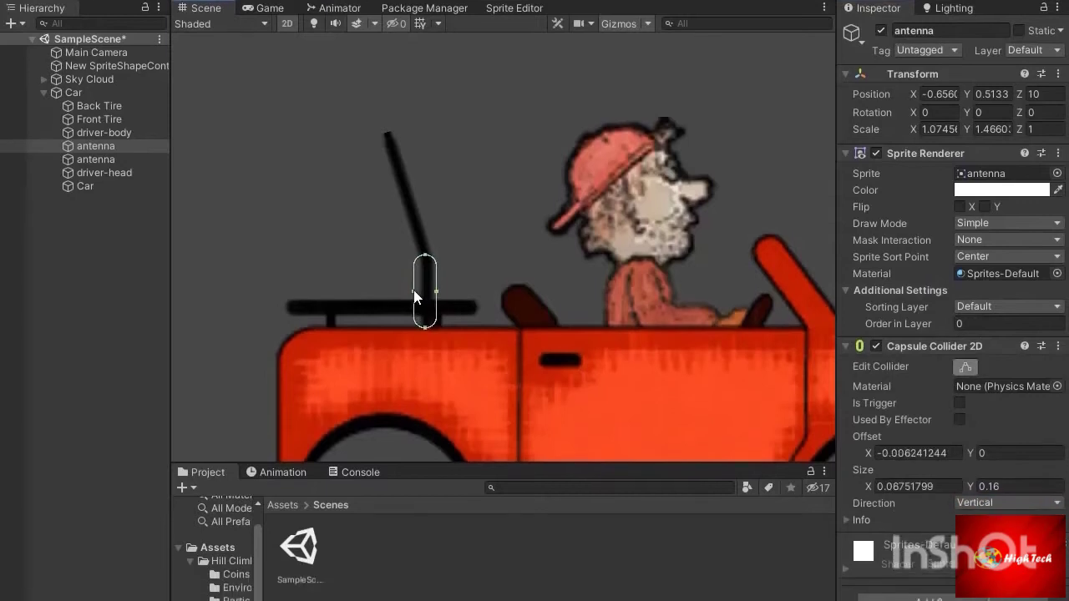
{"action": "left_click", "coordinate": [418, 232]}
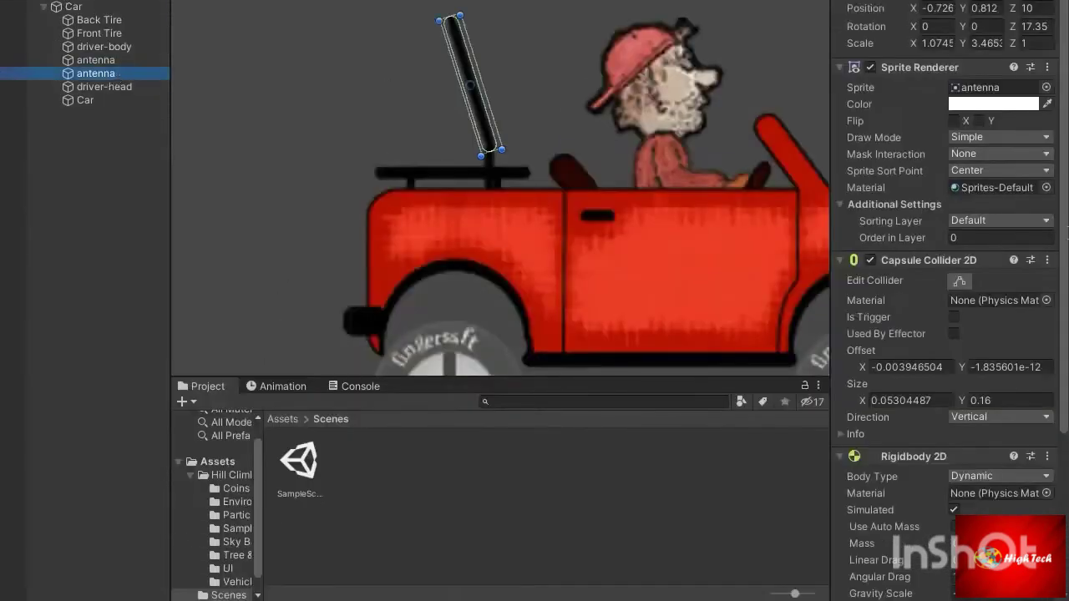
Add a Hinge Joint 2D to the slanted antenna with its anchor at the antenna's base.
{"action": "scroll", "coordinate": [943, 334], "scroll_direction": "down", "scroll_amount": 2}
{"action": "scroll", "coordinate": [944, 334], "scroll_direction": "down", "scroll_amount": 3}
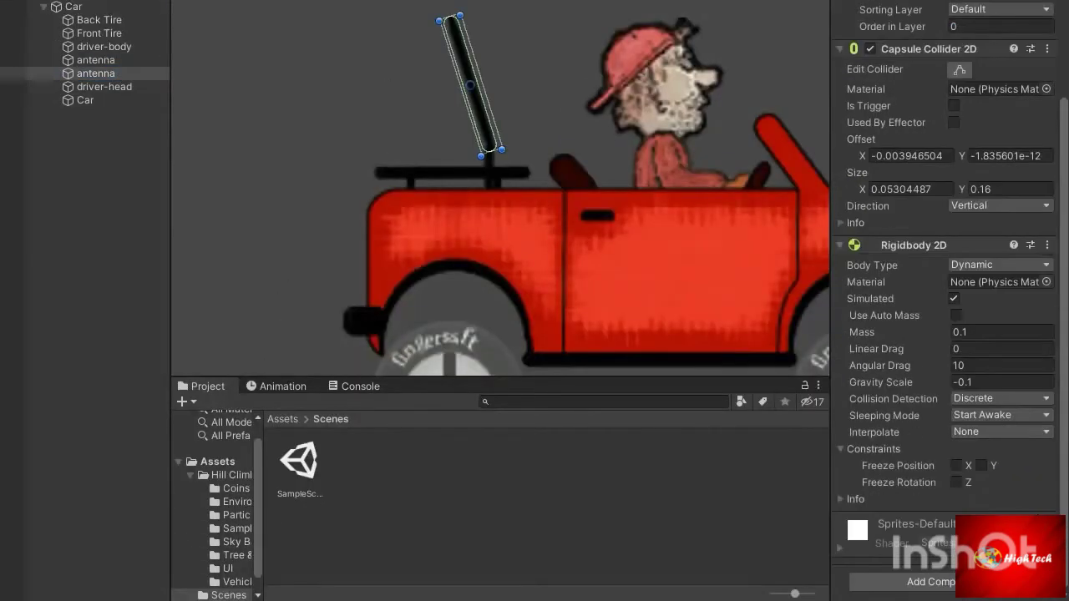
{"action": "left_click", "coordinate": [929, 579]}
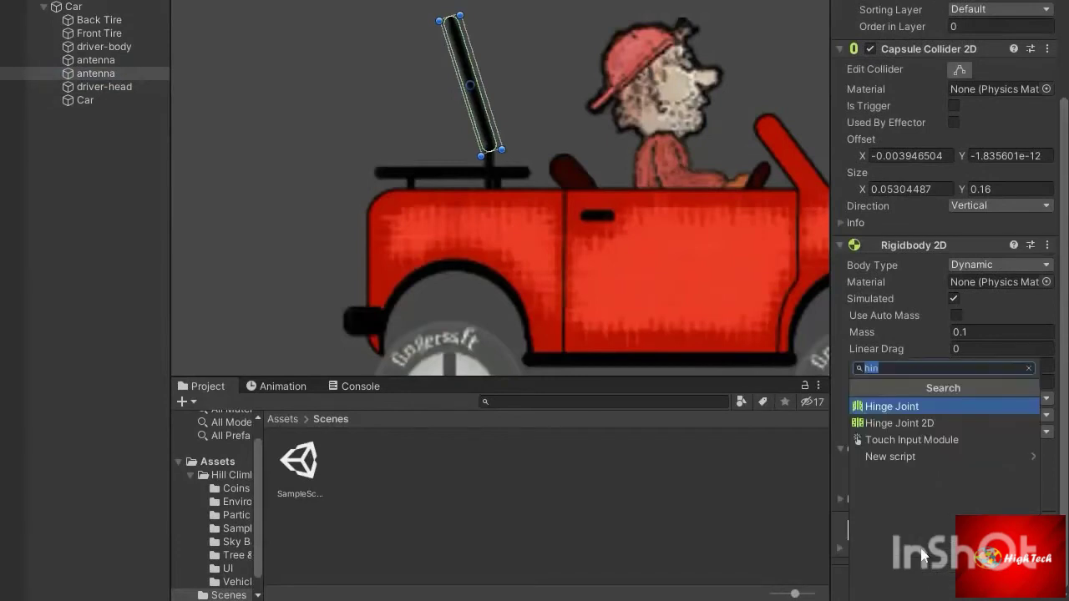
{"action": "left_click", "coordinate": [892, 423]}
{"action": "scroll", "coordinate": [906, 334], "scroll_direction": "down", "scroll_amount": 8}
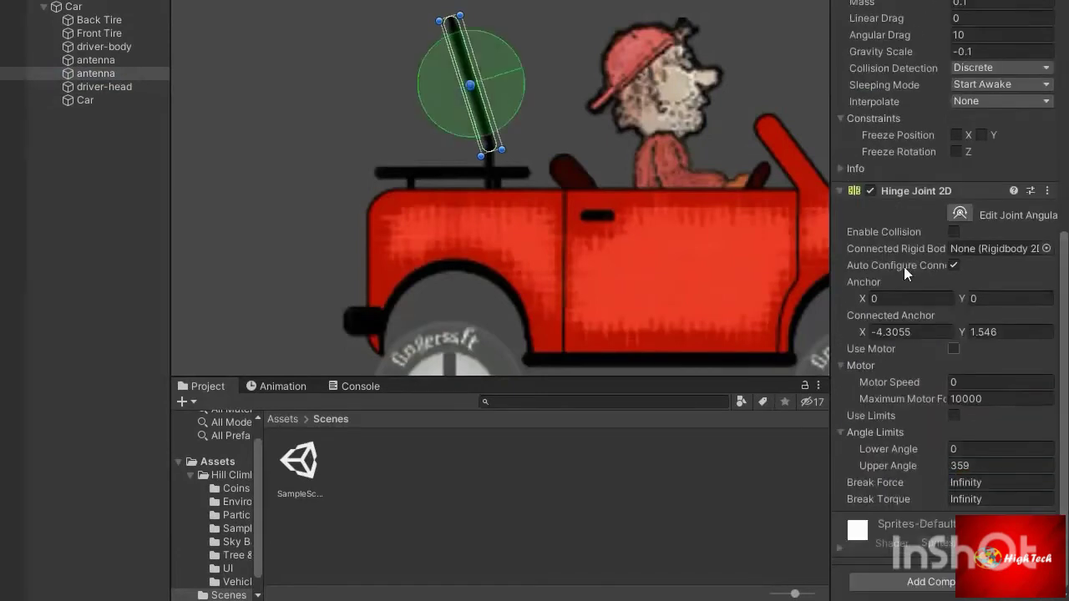
{"action": "left_click", "coordinate": [953, 265]}
{"action": "left_click_drag", "start_coordinate": [474, 92], "coordinate": [495, 150]}
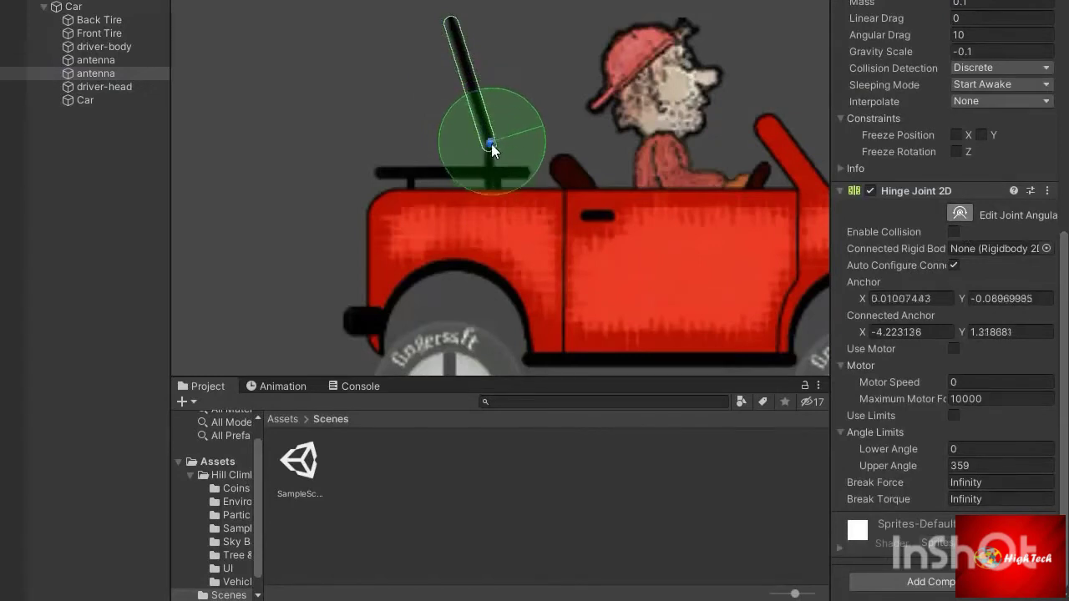
{"action": "left_click_drag", "start_coordinate": [492, 151], "coordinate": [489, 144]}
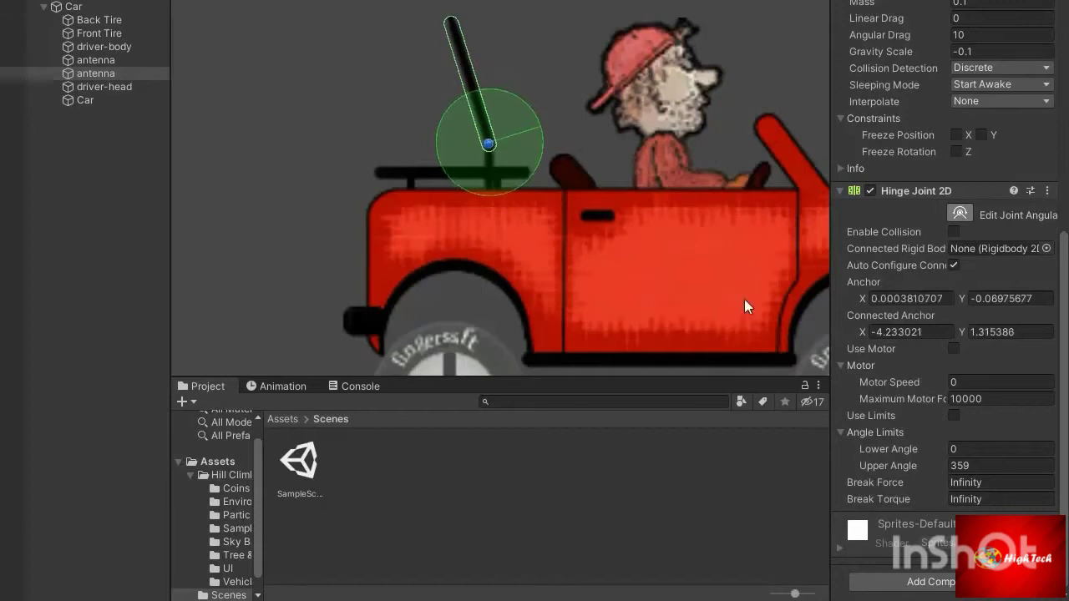
Enable hinge collision and angle limits of -45 to 5, and connect the hinge to Car.
{"action": "left_click", "coordinate": [953, 264]}
{"action": "left_click", "coordinate": [957, 220]}
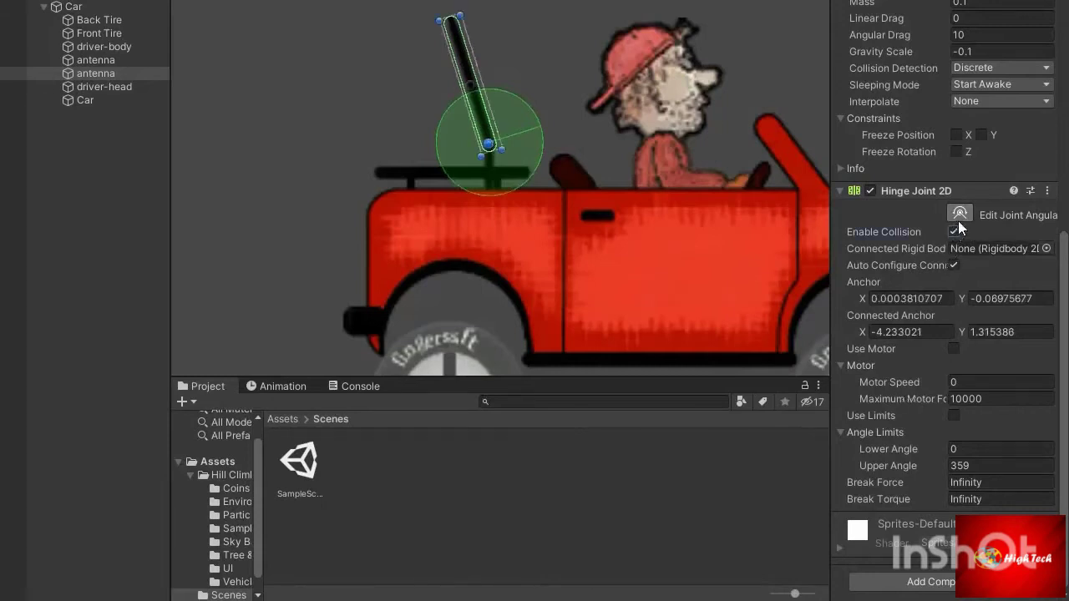
{"action": "left_click", "coordinate": [954, 415]}
{"action": "left_click", "coordinate": [960, 449]}
{"action": "type", "text": "5"}
{"action": "key", "text": "Tab"}
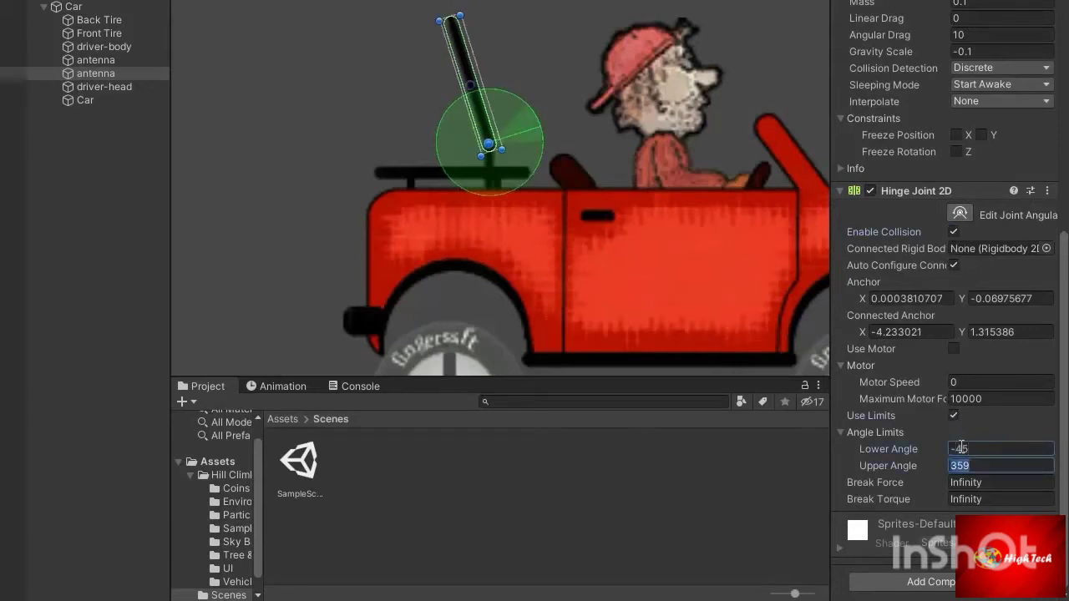
{"action": "type", "text": "5"}
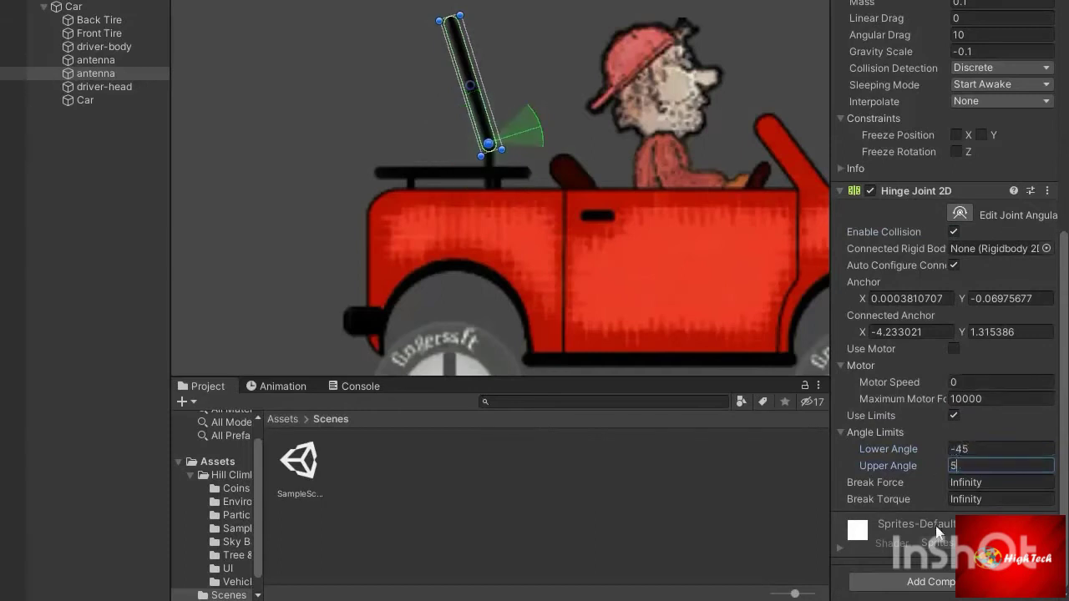
{"action": "key", "text": "Return"}
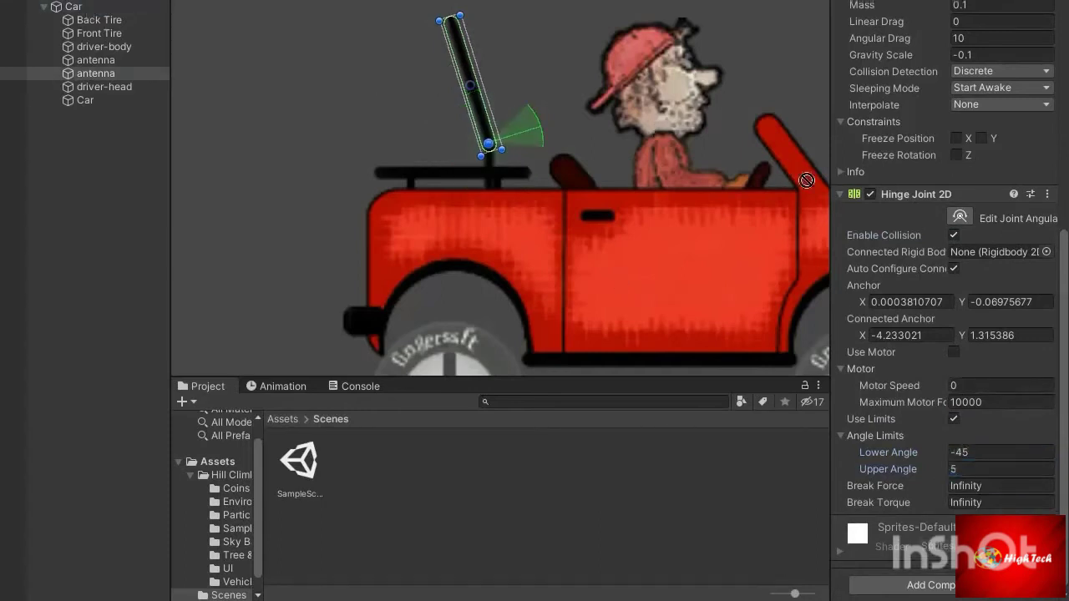
{"action": "left_click_drag", "start_coordinate": [1010, 276], "coordinate": [1002, 255]}
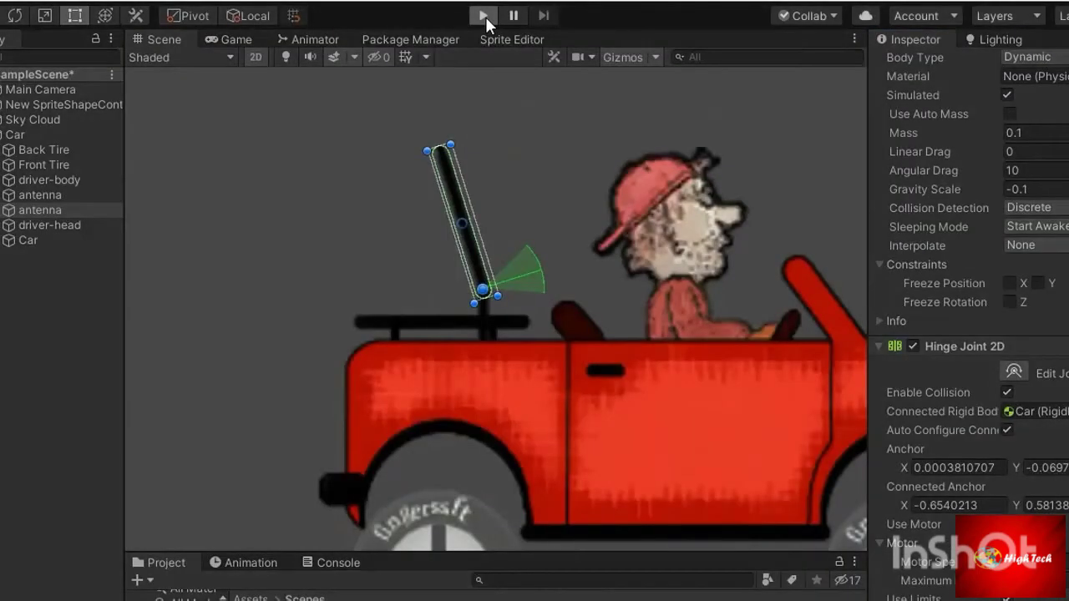
Play-test the car with its hinged antenna, stop the run, then show the Package Manager.
{"action": "left_click", "coordinate": [483, 16]}
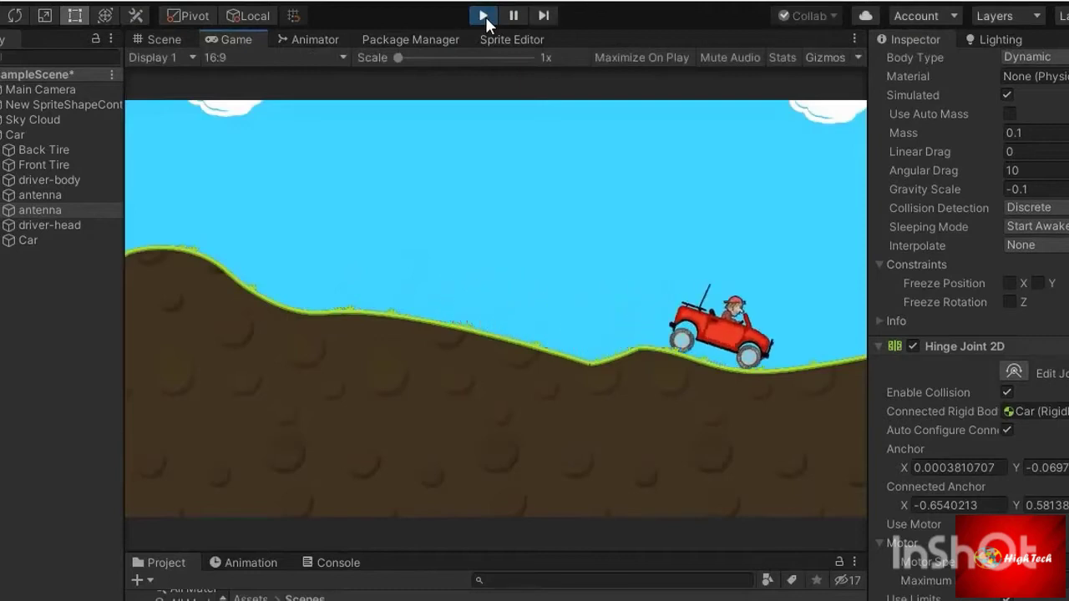
{"action": "left_click", "coordinate": [483, 15]}
{"action": "left_click", "coordinate": [411, 52]}
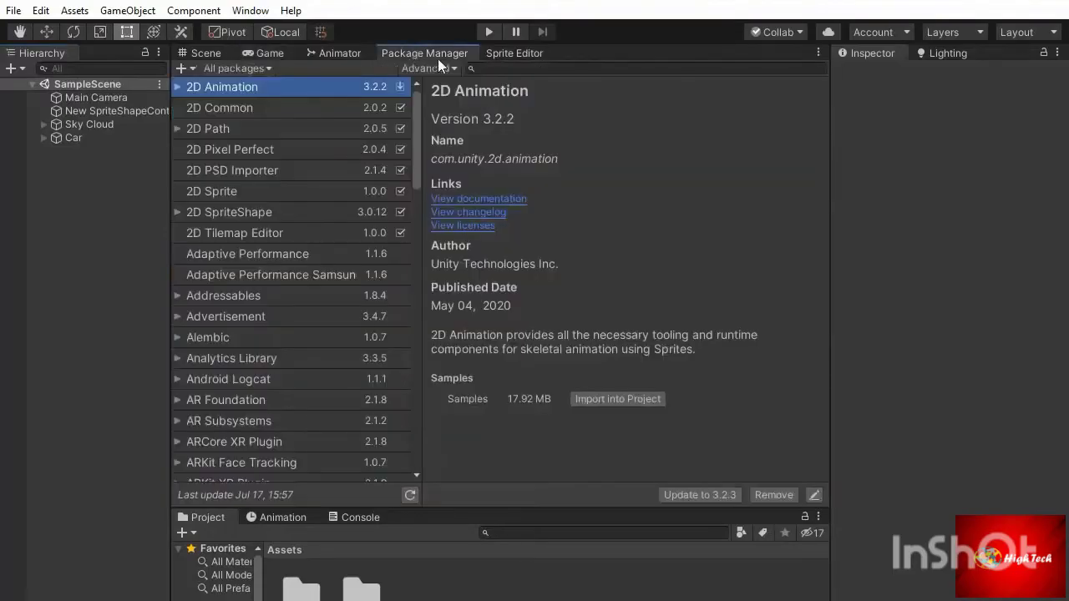
Search packages for 'univers' and install Universal RP 7.3.1.
{"action": "left_click", "coordinate": [490, 68]}
{"action": "type", "text": "univers"}
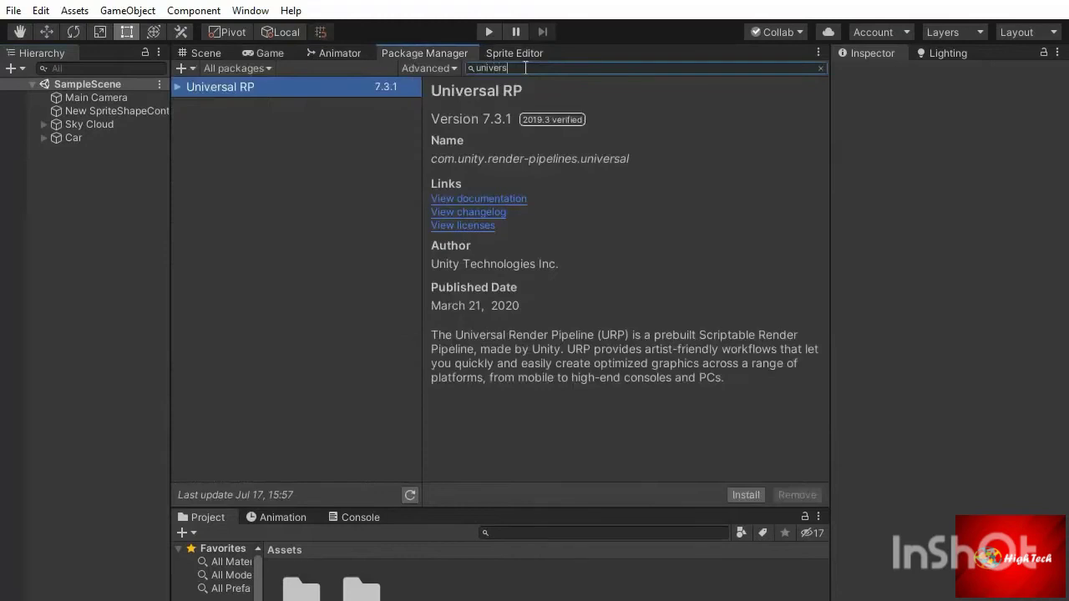
{"action": "left_click", "coordinate": [281, 88]}
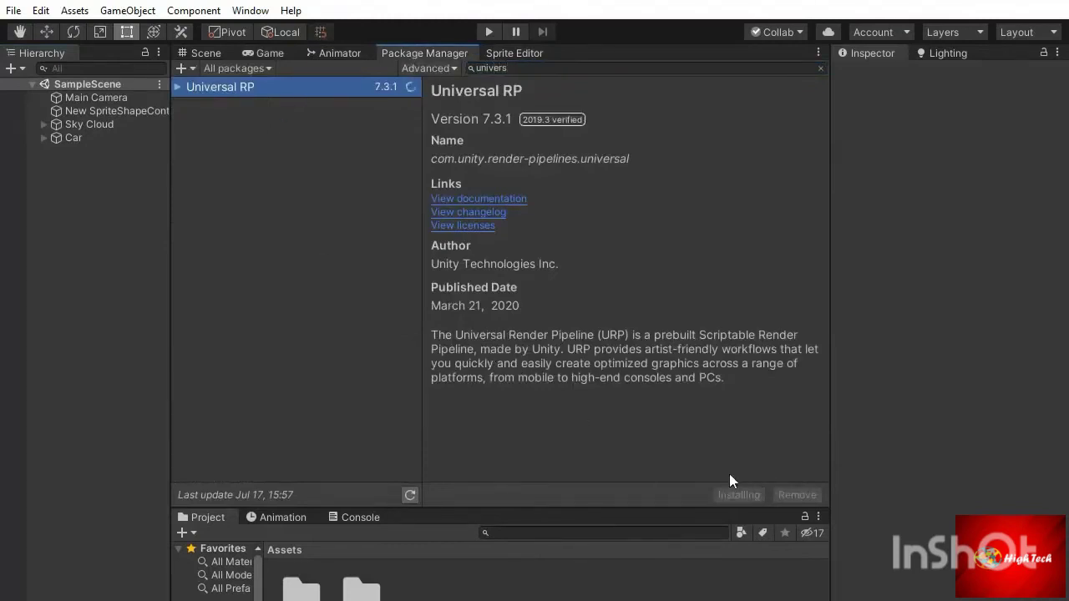
{"action": "left_click", "coordinate": [178, 89]}
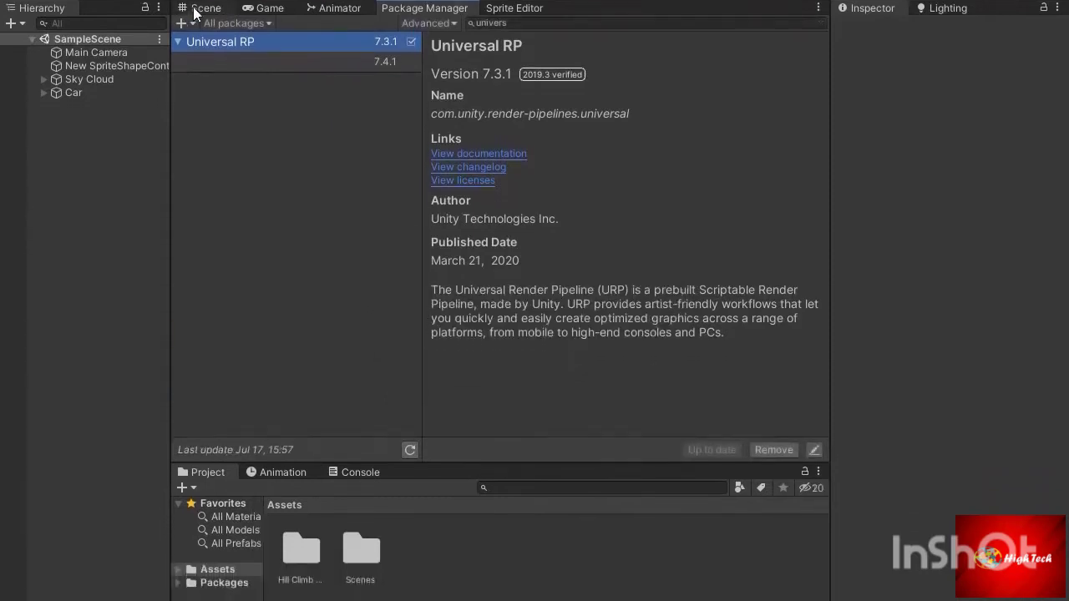
{"action": "left_click", "coordinate": [269, 10]}
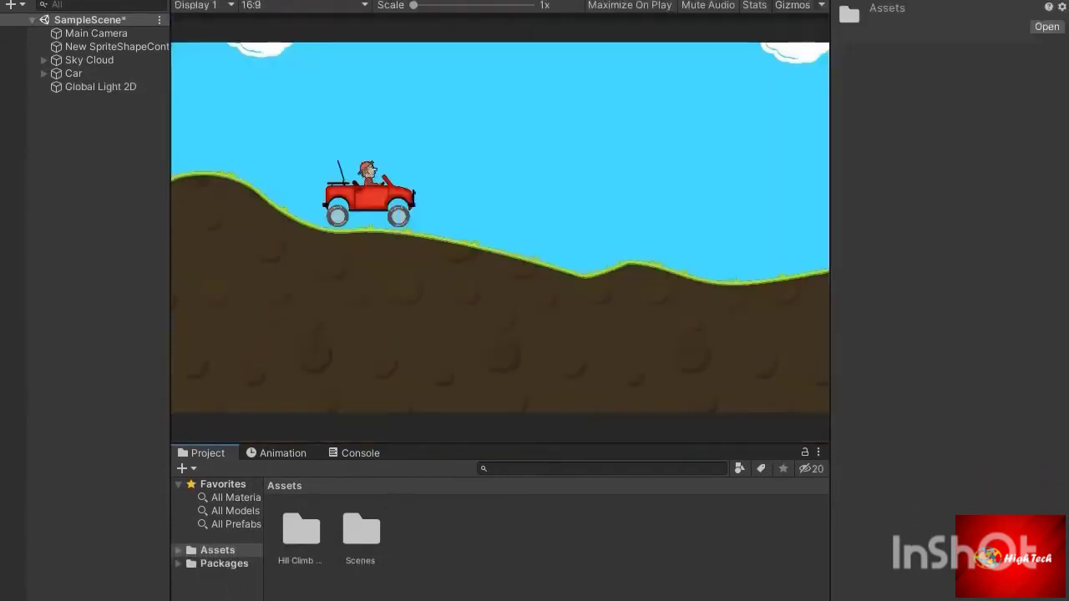
Create a URP pipeline asset named 'Light Asset' and delete its auto-generated renderer.
{"action": "right_click", "coordinate": [432, 535]}
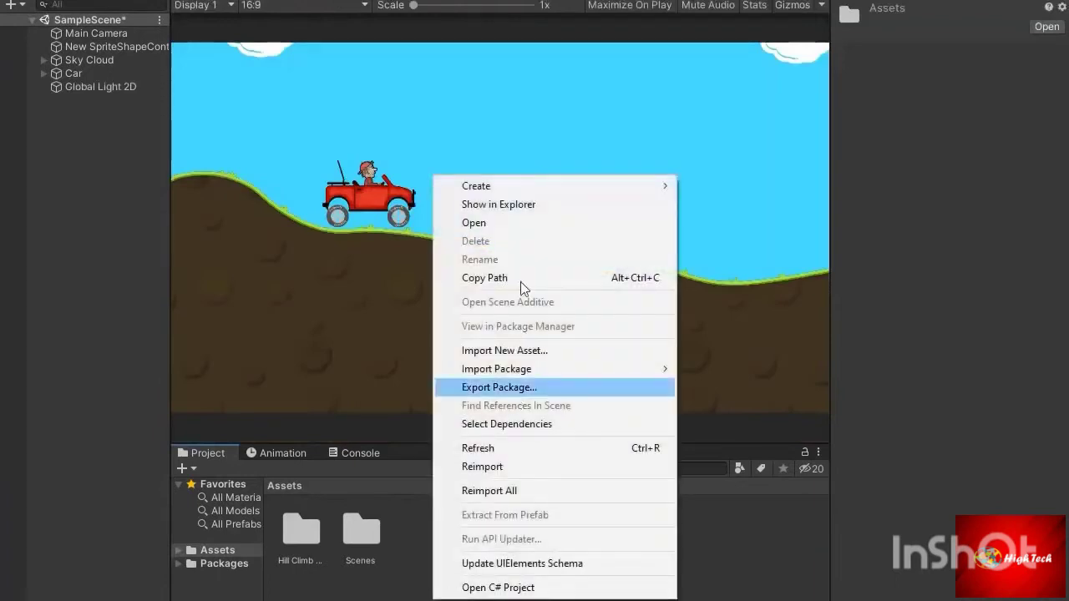
{"action": "mouse_move", "coordinate": [504, 182]}
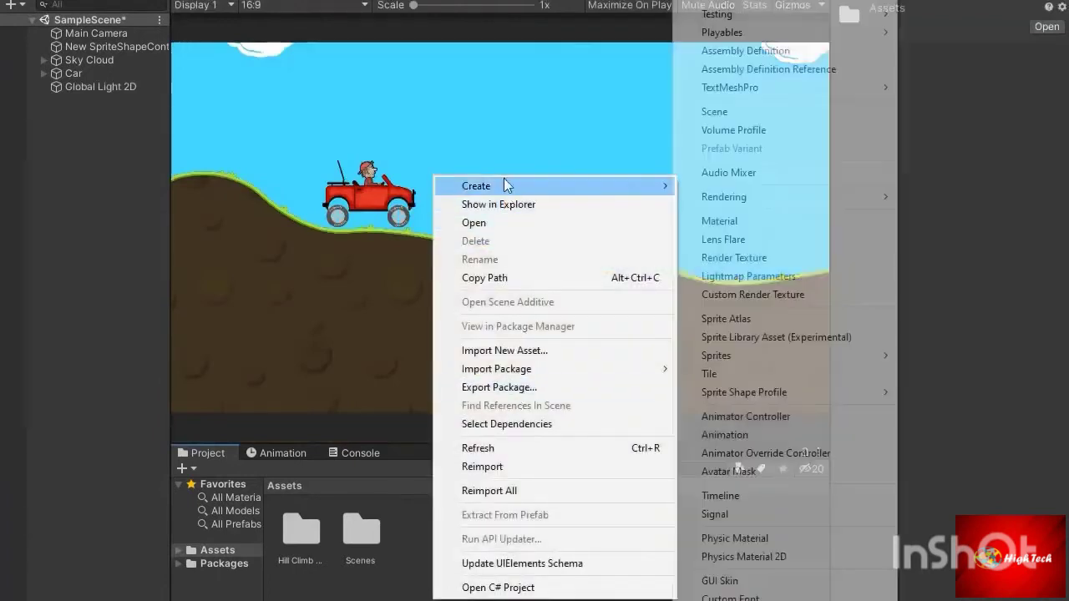
{"action": "mouse_move", "coordinate": [760, 204]}
{"action": "mouse_move", "coordinate": [648, 201]}
{"action": "left_click", "coordinate": [744, 204]}
{"action": "type", "text": "Light Asset"}
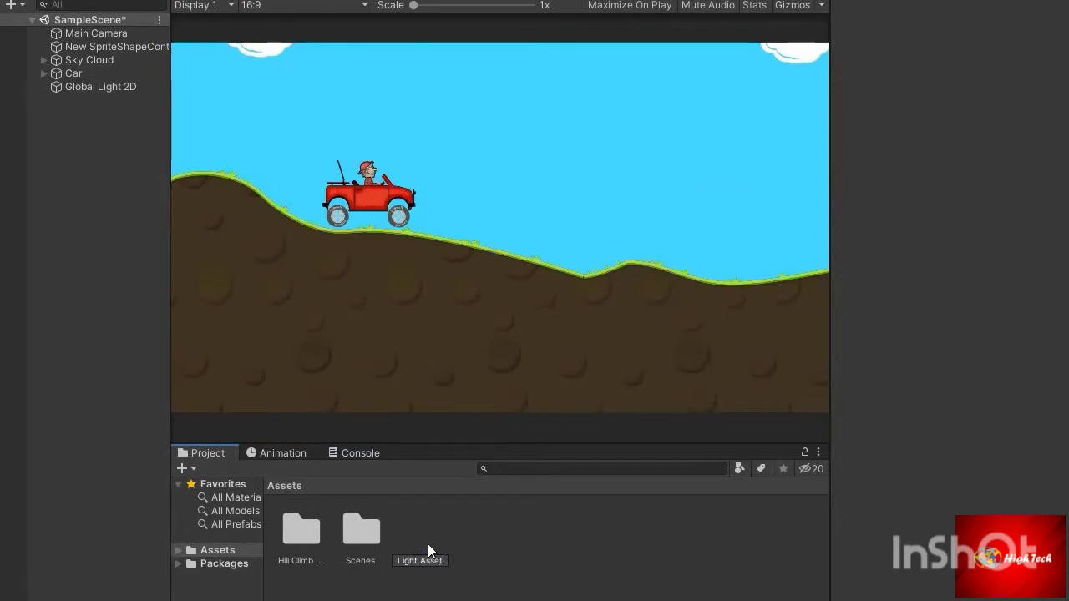
{"action": "key", "text": "Return"}
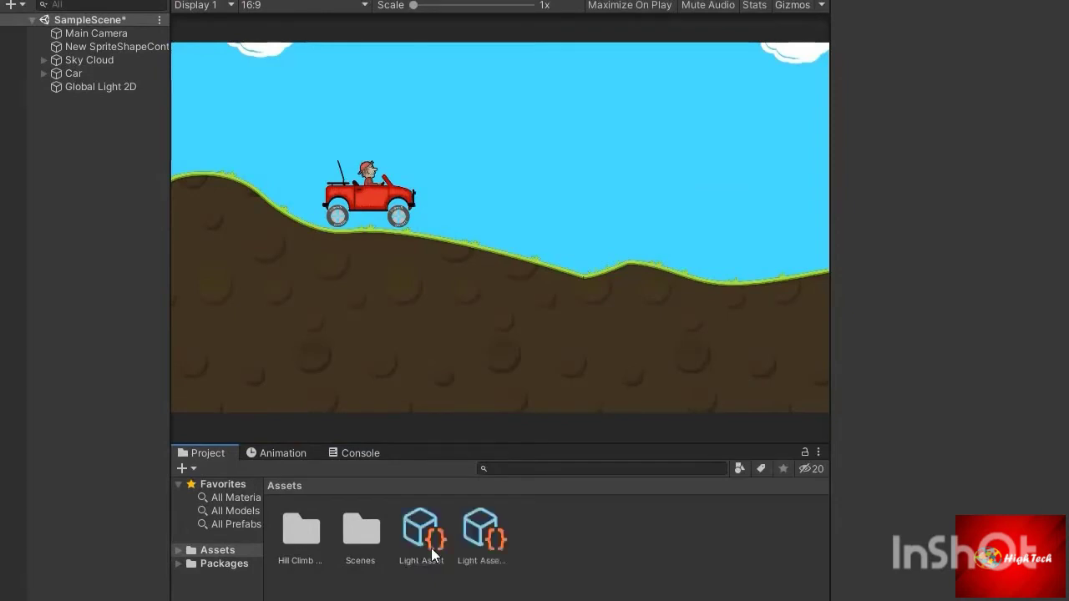
{"action": "left_click", "coordinate": [428, 540]}
{"action": "left_click", "coordinate": [485, 524]}
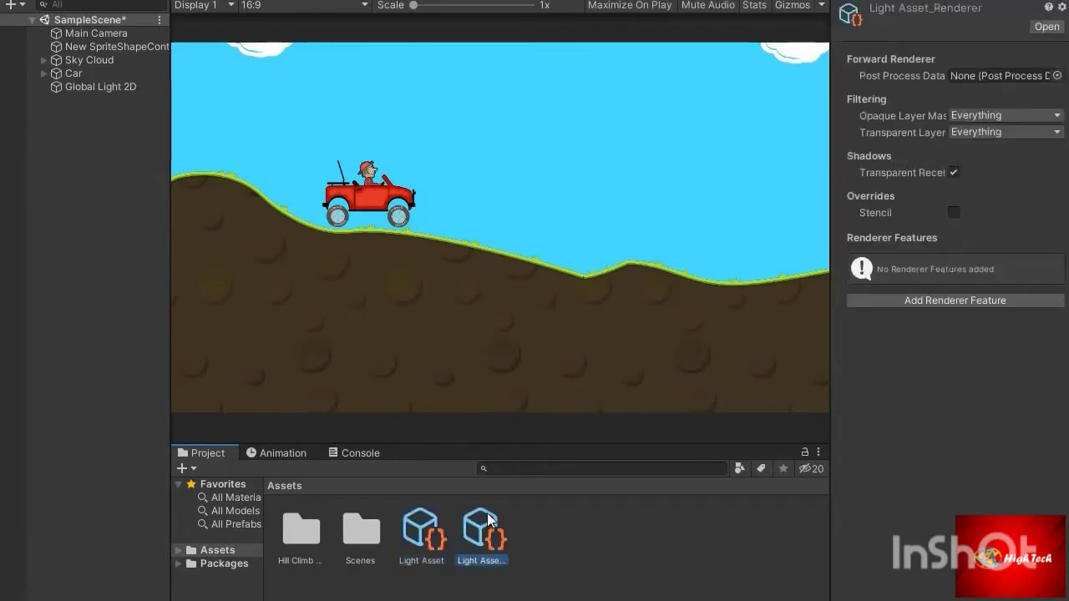
{"action": "key", "text": "Delete"}
{"action": "key", "text": "Return"}
Create a 2D Renderer named 'Light' and assign it to Light Asset's Renderer List slot 0.
{"action": "right_click", "coordinate": [540, 546]}
{"action": "mouse_move", "coordinate": [689, 143]}
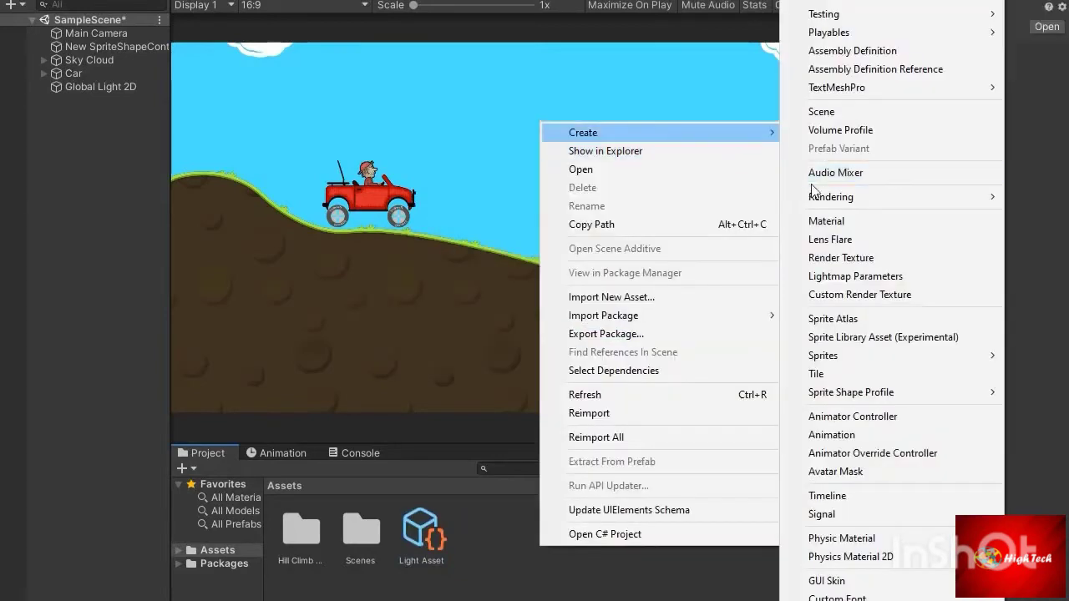
{"action": "mouse_move", "coordinate": [815, 195]}
{"action": "mouse_move", "coordinate": [751, 197]}
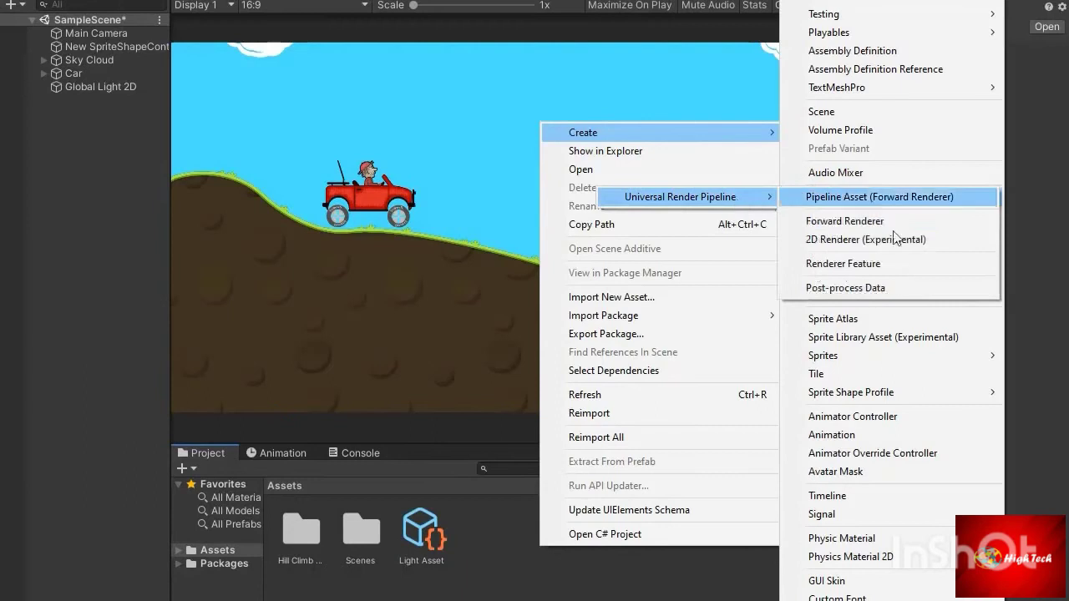
{"action": "left_click", "coordinate": [892, 241]}
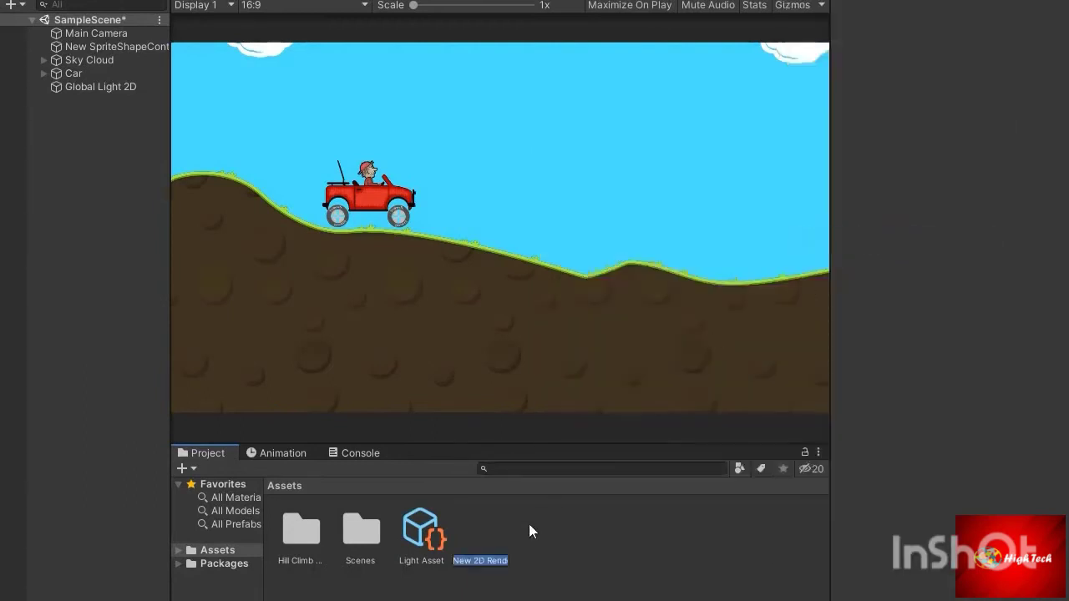
{"action": "type", "text": "Light"}
{"action": "key", "text": "Return"}
{"action": "left_click", "coordinate": [420, 529]}
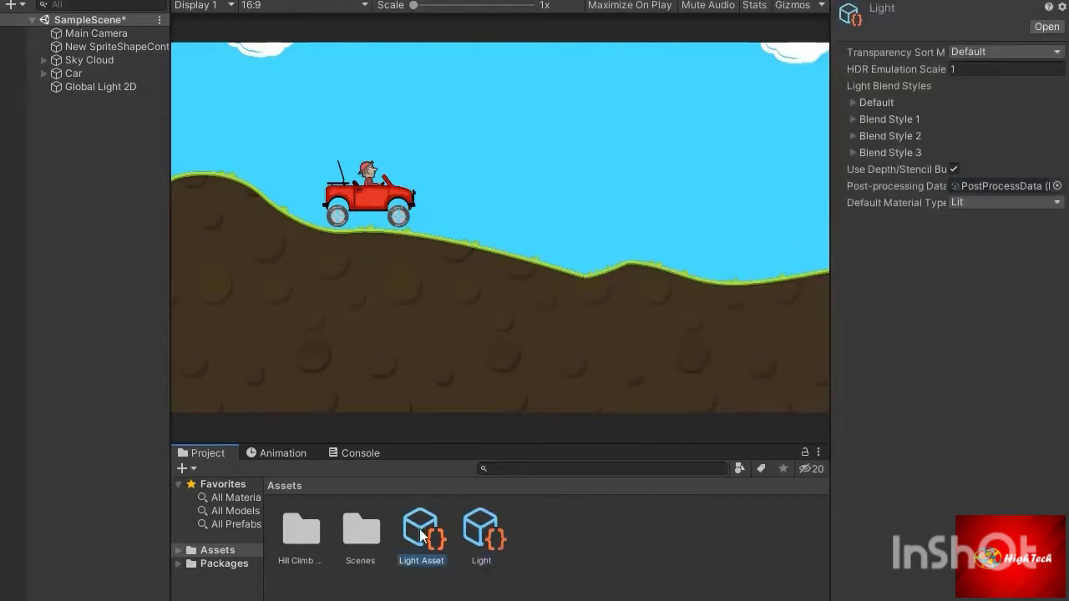
{"action": "left_click", "coordinate": [486, 543]}
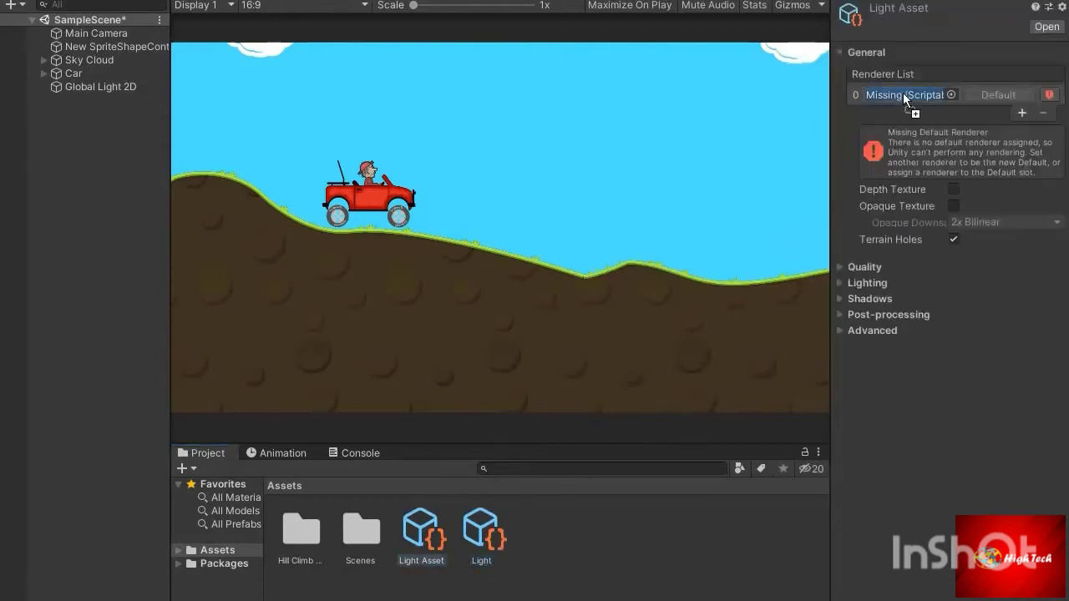
{"action": "left_click_drag", "start_coordinate": [486, 543], "coordinate": [903, 92]}
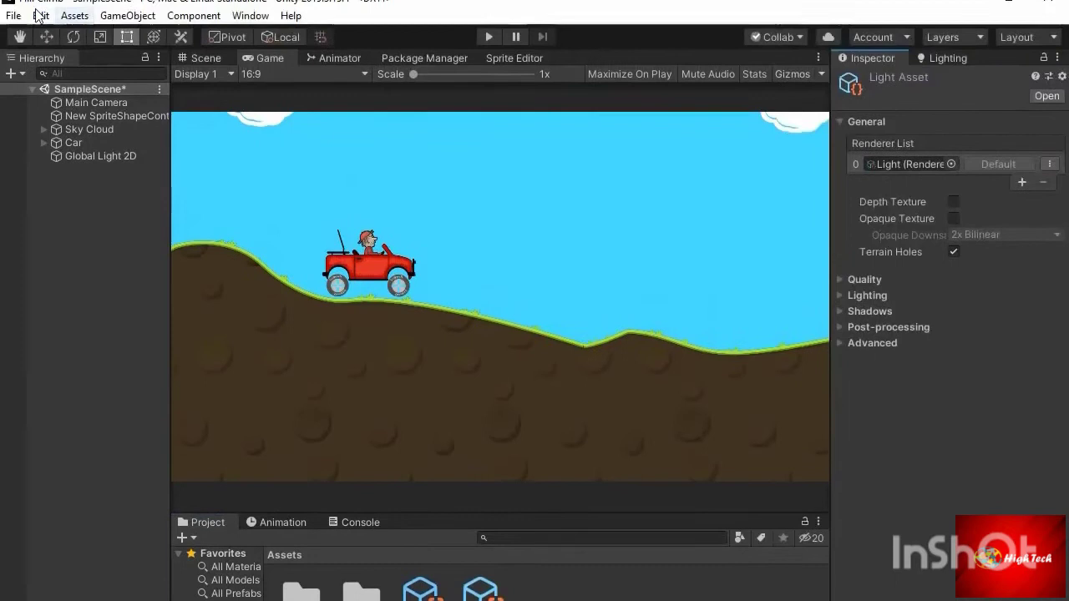
Set Light Asset as the Scriptable Render Pipeline asset in Project Settings > Graphics.
{"action": "left_click", "coordinate": [40, 27]}
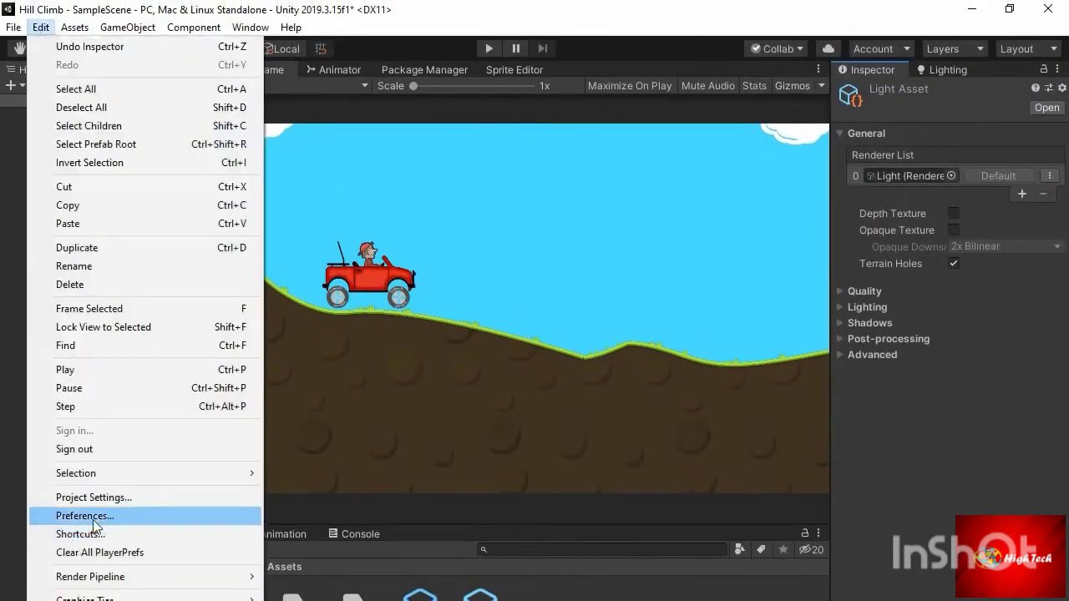
{"action": "left_click", "coordinate": [103, 499]}
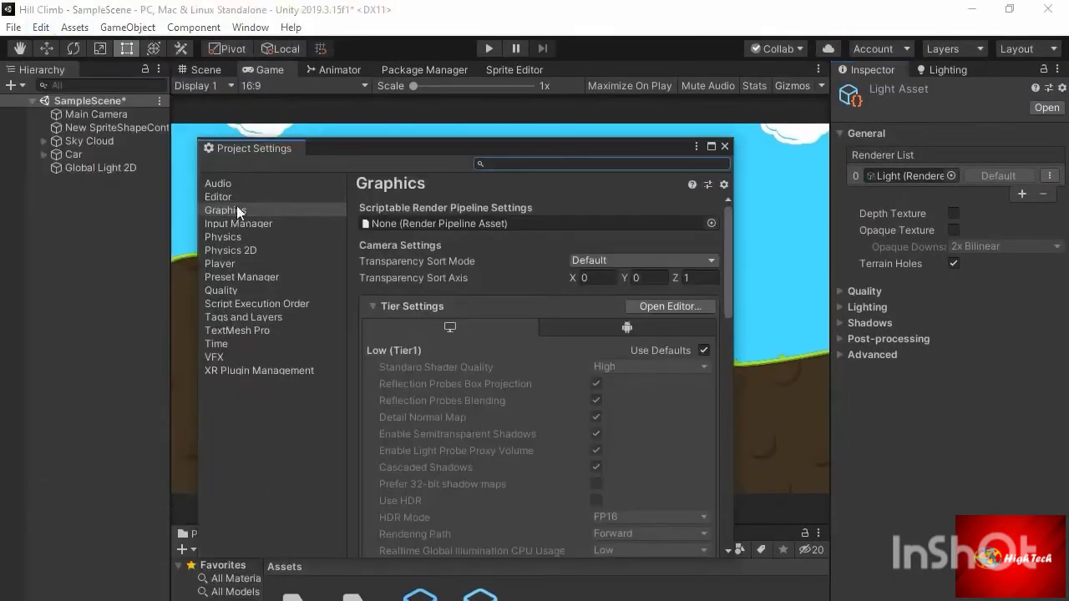
{"action": "left_click", "coordinate": [237, 209]}
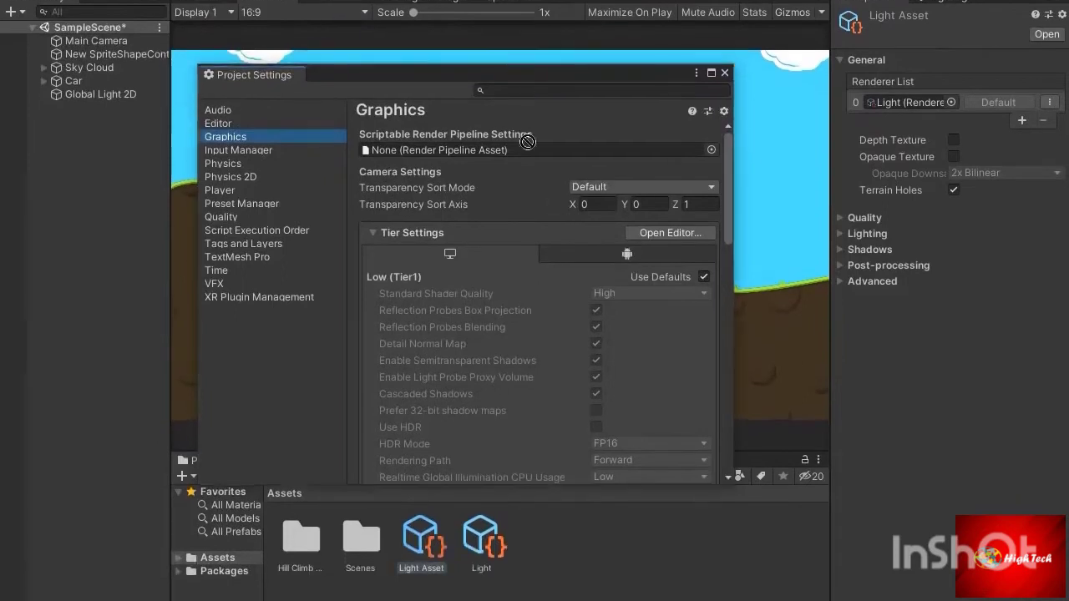
{"action": "left_click_drag", "start_coordinate": [528, 142], "coordinate": [510, 150]}
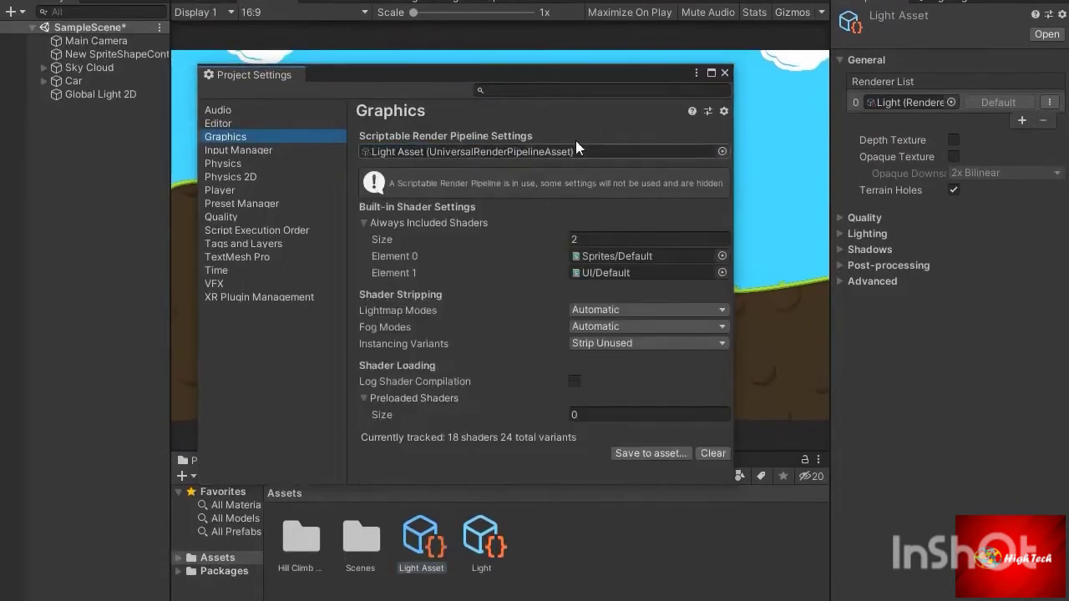
{"action": "left_click", "coordinate": [725, 73]}
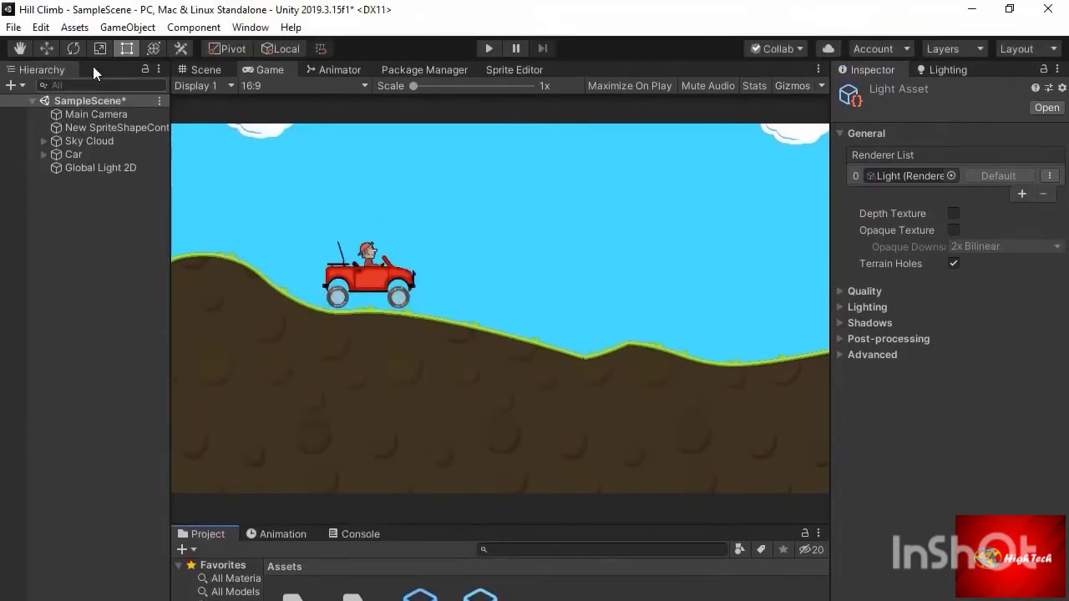
{"action": "left_click", "coordinate": [50, 31]}
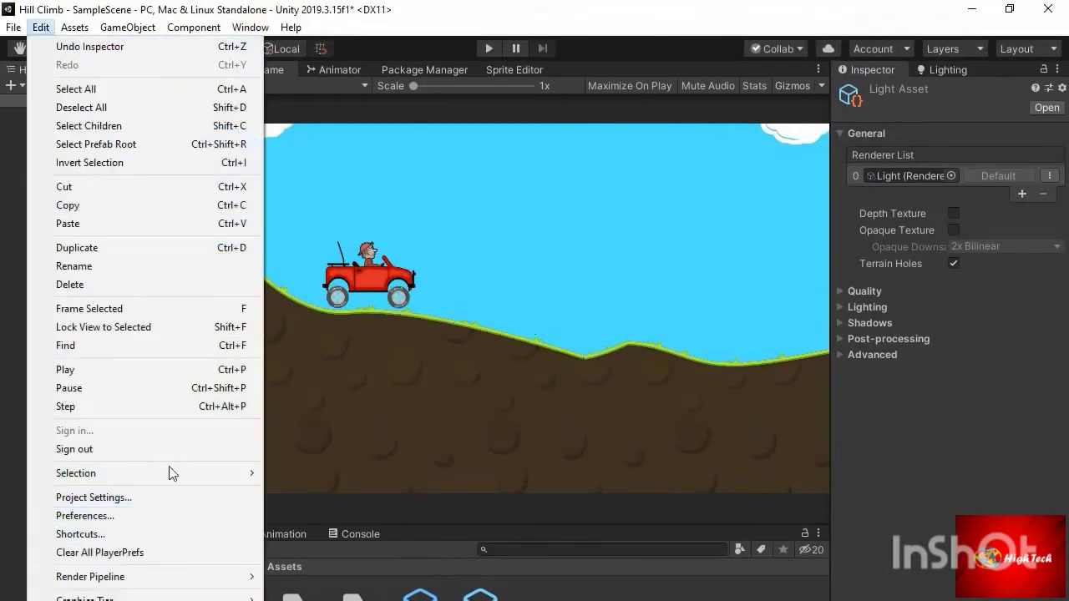
Run Upgrade Scene to 2D Renderer under Universal Render Pipeline and confirm with Proceed.
{"action": "mouse_move", "coordinate": [94, 576]}
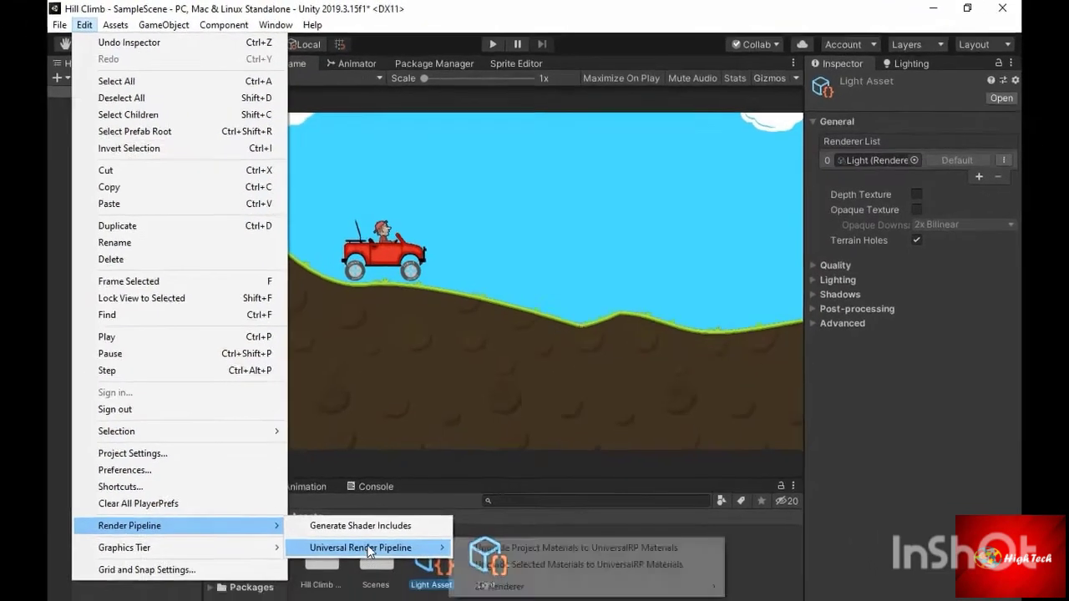
{"action": "mouse_move", "coordinate": [359, 526]}
{"action": "mouse_move", "coordinate": [516, 564]}
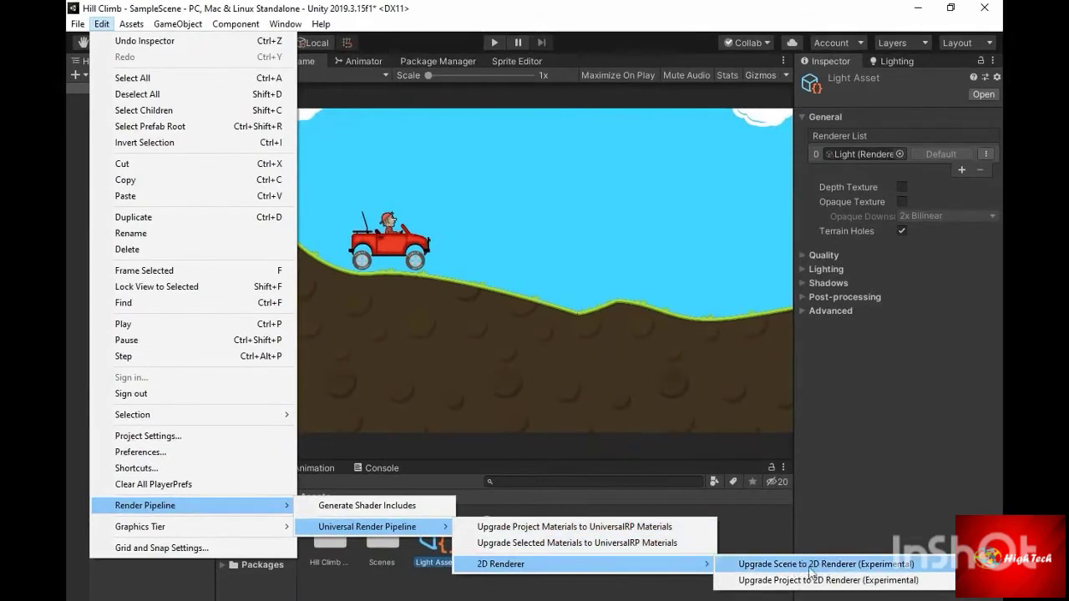
{"action": "left_click", "coordinate": [756, 565]}
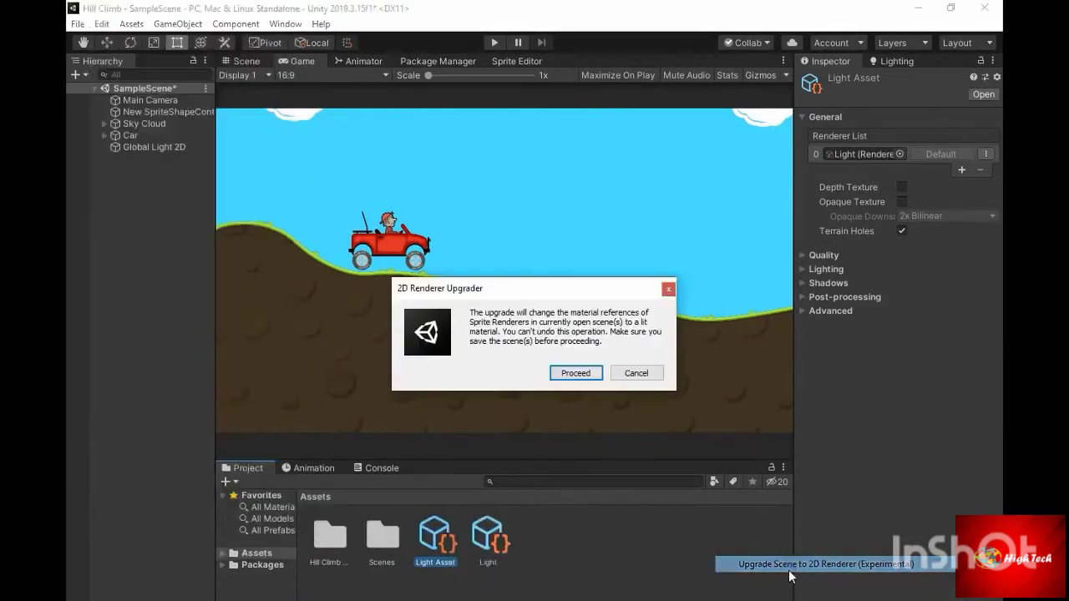
{"action": "left_click", "coordinate": [566, 376]}
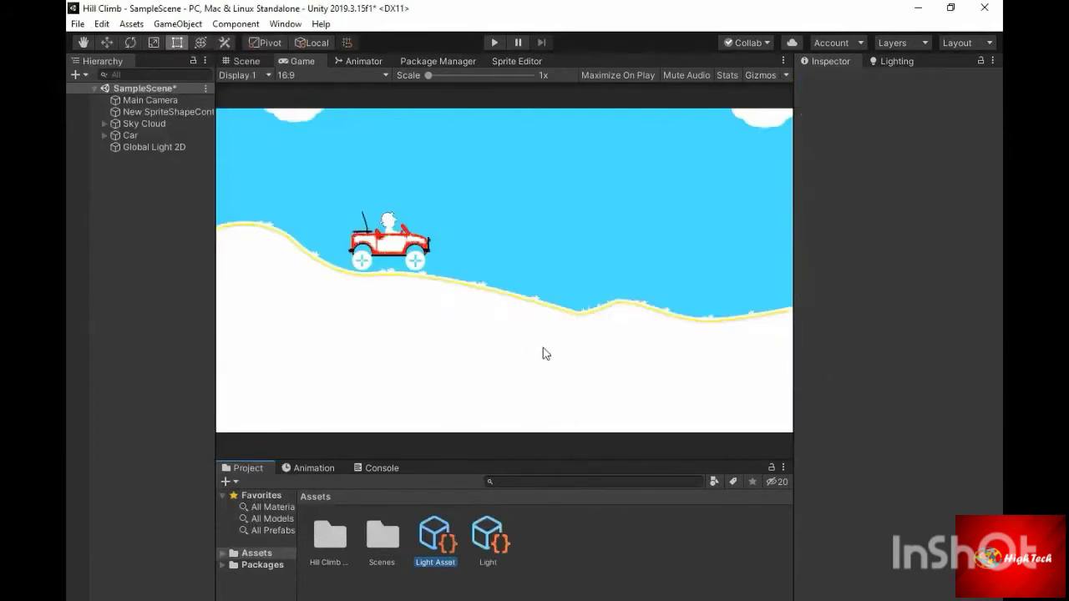
Add a new Global Light 2D, delete the original one, and name the new one Global Light 2D.
{"action": "left_click", "coordinate": [76, 75]}
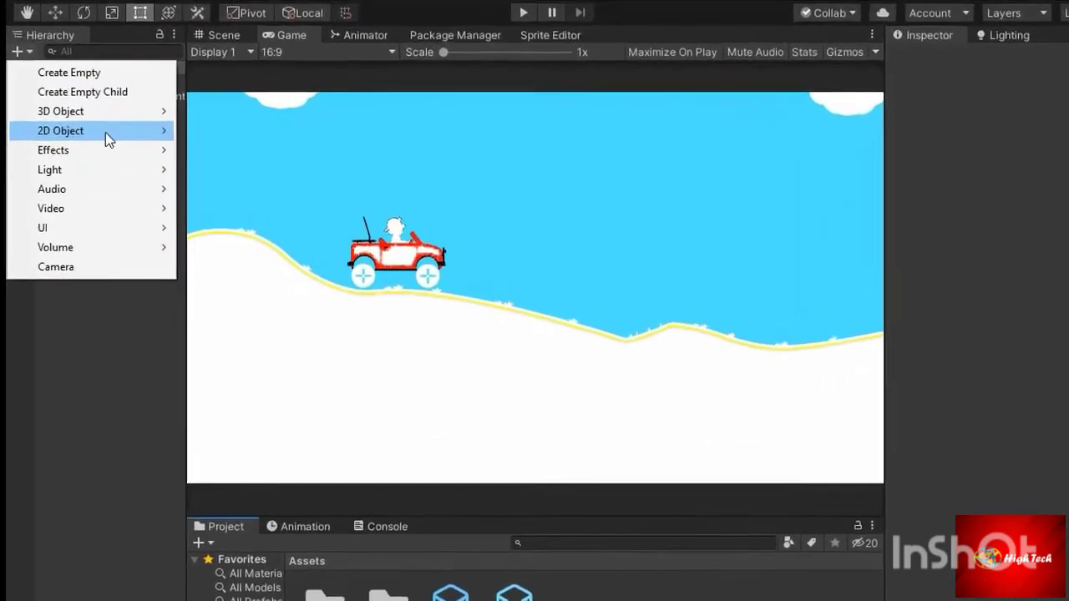
{"action": "mouse_move", "coordinate": [150, 142]}
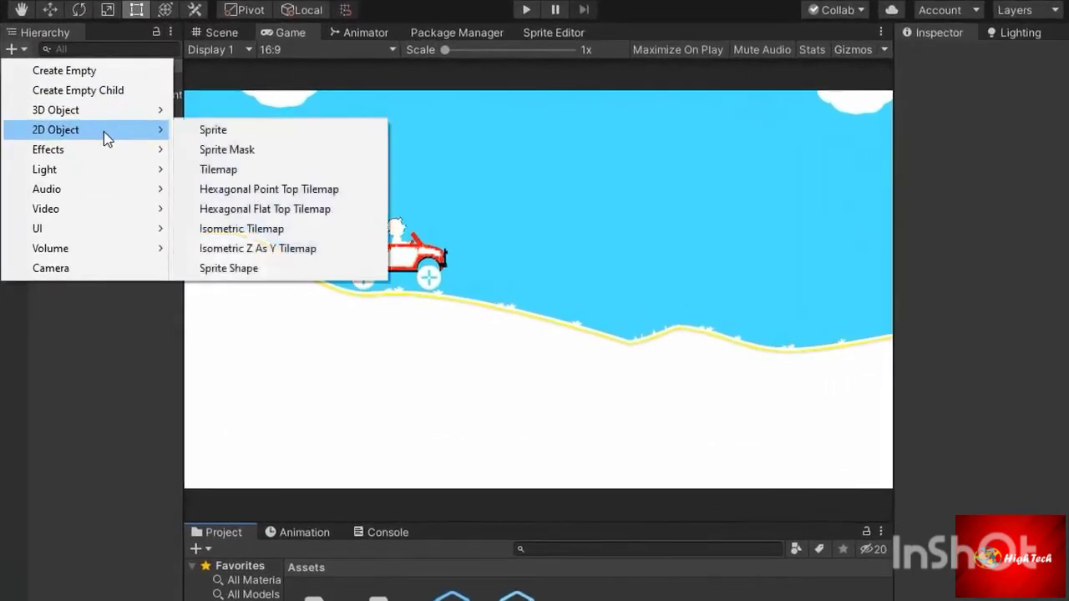
{"action": "mouse_move", "coordinate": [60, 171]}
{"action": "mouse_move", "coordinate": [186, 169]}
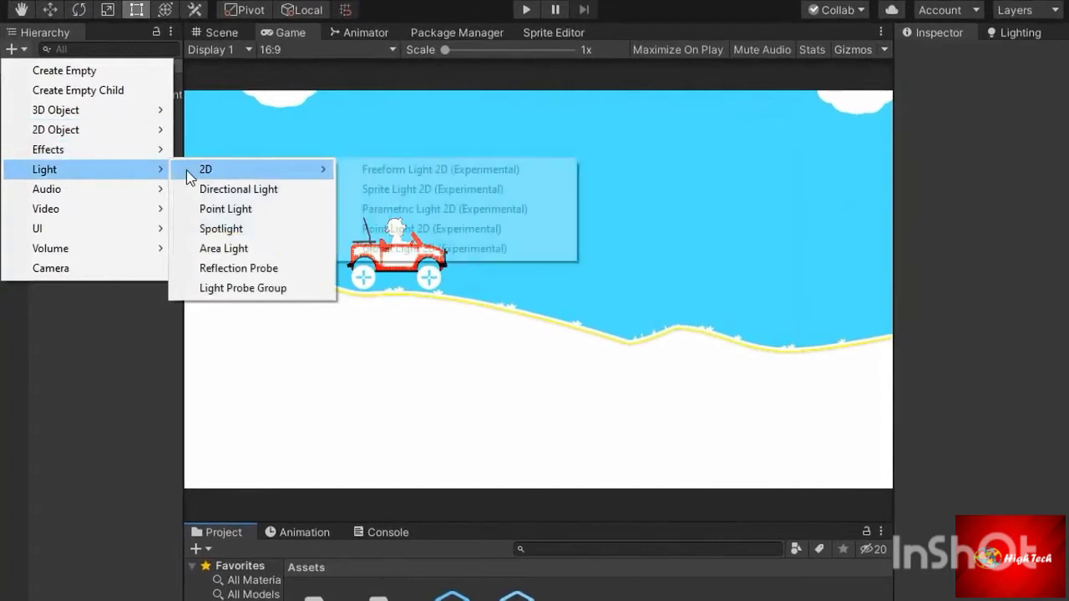
{"action": "left_click", "coordinate": [458, 248]}
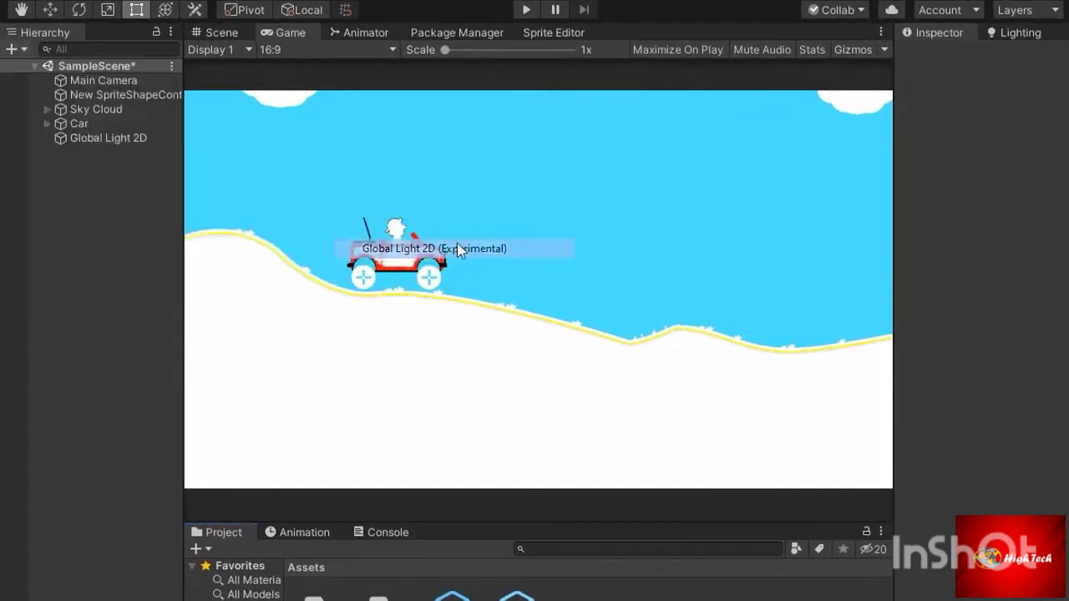
{"action": "left_click", "coordinate": [146, 142]}
{"action": "key", "text": "Delete"}
{"action": "left_click", "coordinate": [136, 141]}
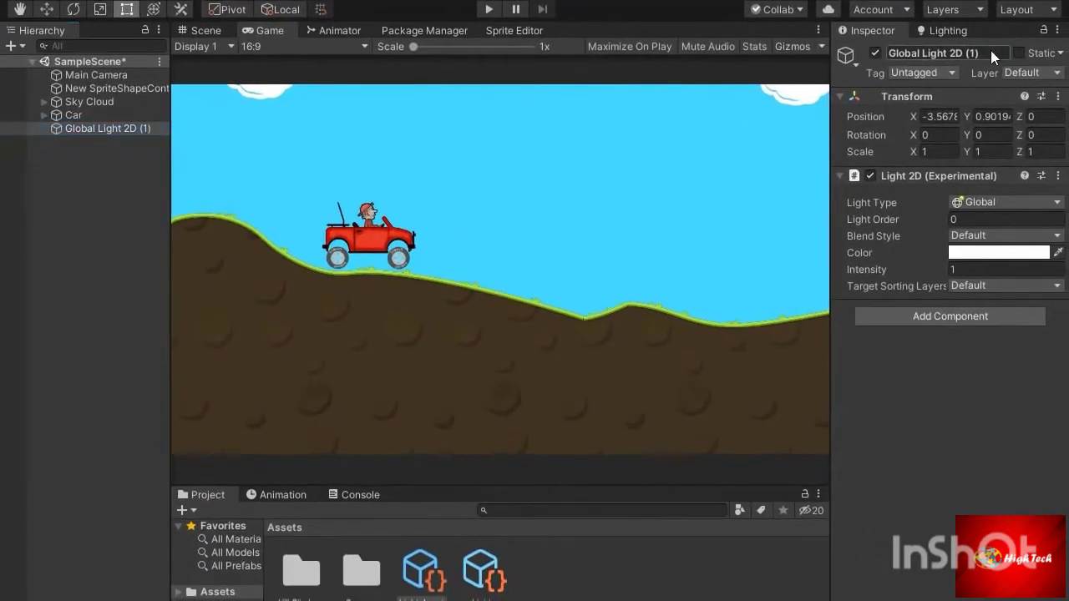
{"action": "key", "text": "Return"}
Set the new global light's colour to pure white and its intensity to 1.
{"action": "left_click_drag", "start_coordinate": [918, 269], "coordinate": [960, 268]}
{"action": "left_click_drag", "start_coordinate": [971, 269], "coordinate": [969, 269]}
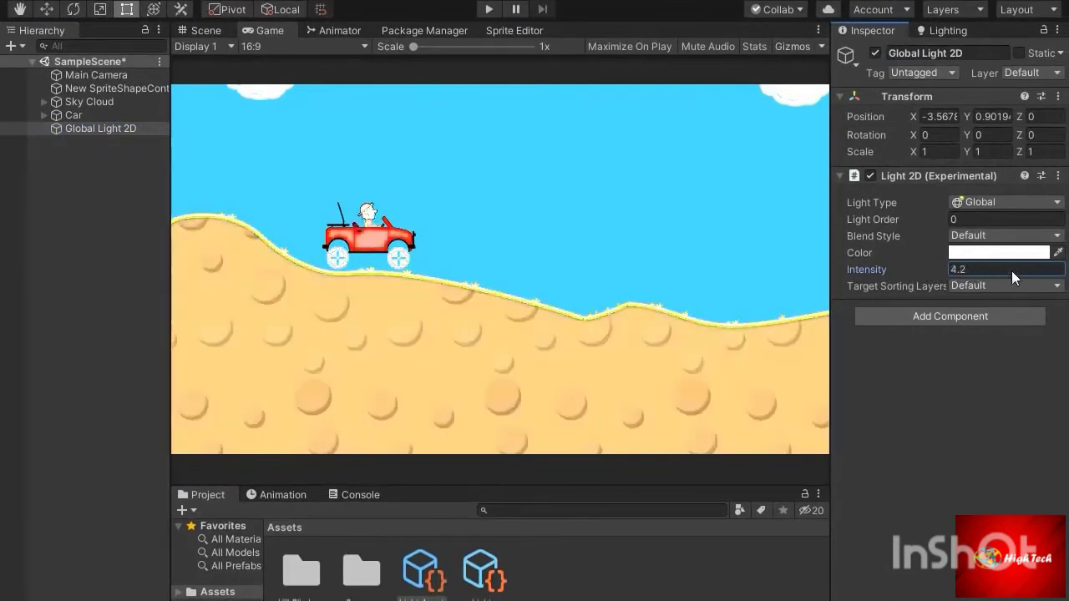
{"action": "type", "text": "2.52"}
{"action": "left_click", "coordinate": [966, 253]}
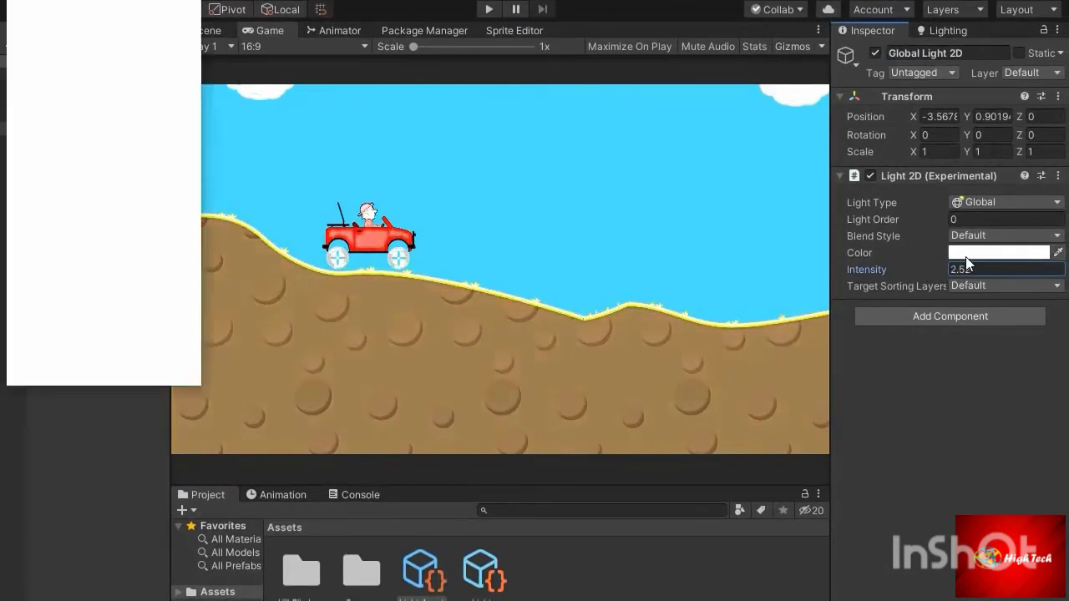
{"action": "left_click", "coordinate": [103, 80]}
{"action": "left_click_drag", "start_coordinate": [97, 68], "coordinate": [86, 54]}
{"action": "left_click", "coordinate": [136, 44]}
{"action": "mouse_move", "coordinate": [95, 93]}
{"action": "left_mouse_down"}
{"action": "mouse_move", "coordinate": [85, 109]}
{"action": "mouse_move", "coordinate": [57, 77]}
{"action": "mouse_move", "coordinate": [64, 175]}
{"action": "mouse_move", "coordinate": [102, 180]}
{"action": "mouse_move", "coordinate": [143, 142]}
{"action": "left_mouse_up"}
{"action": "mouse_move", "coordinate": [142, 84]}
{"action": "left_mouse_down"}
{"action": "mouse_move", "coordinate": [112, 76]}
{"action": "mouse_move", "coordinate": [78, 131]}
{"action": "mouse_move", "coordinate": [150, 166]}
{"action": "left_mouse_up"}
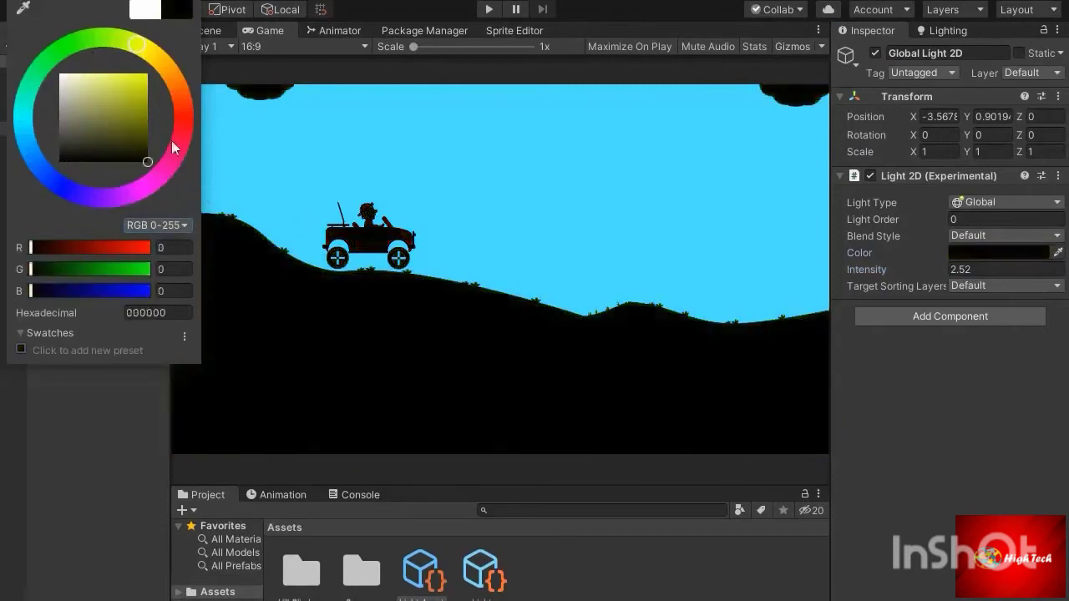
{"action": "left_click_drag", "start_coordinate": [125, 100], "coordinate": [31, 34]}
{"action": "left_click", "coordinate": [971, 278]}
{"action": "left_click", "coordinate": [979, 270]}
{"action": "type", "text": "1"}
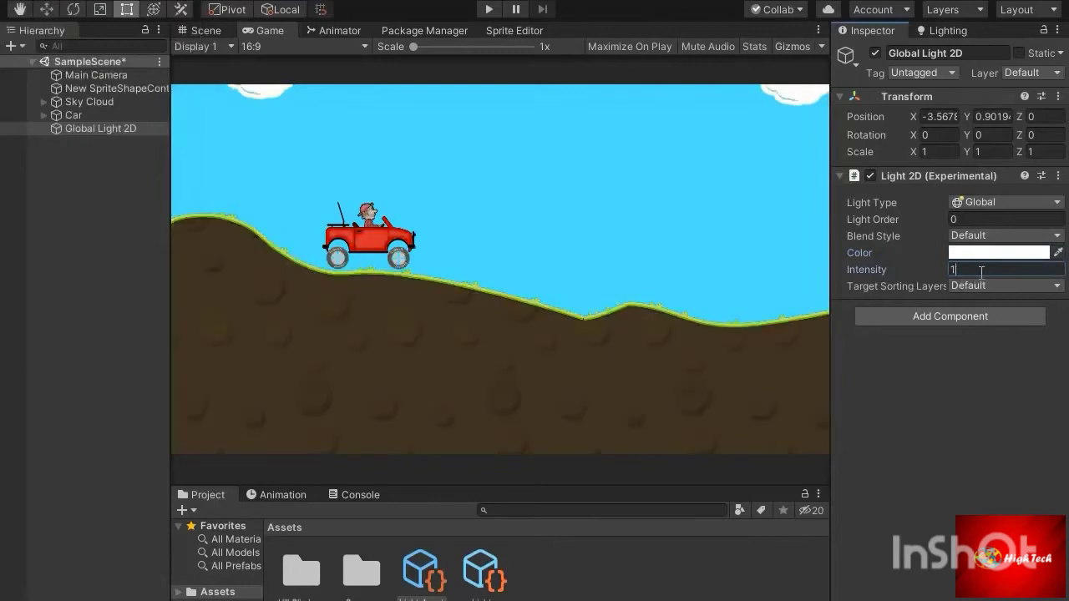
{"action": "type", "text": "2"}
Move the two render assets into the Scenes folder and create a new Scripts folder in Assets.
{"action": "left_click", "coordinate": [420, 575]}
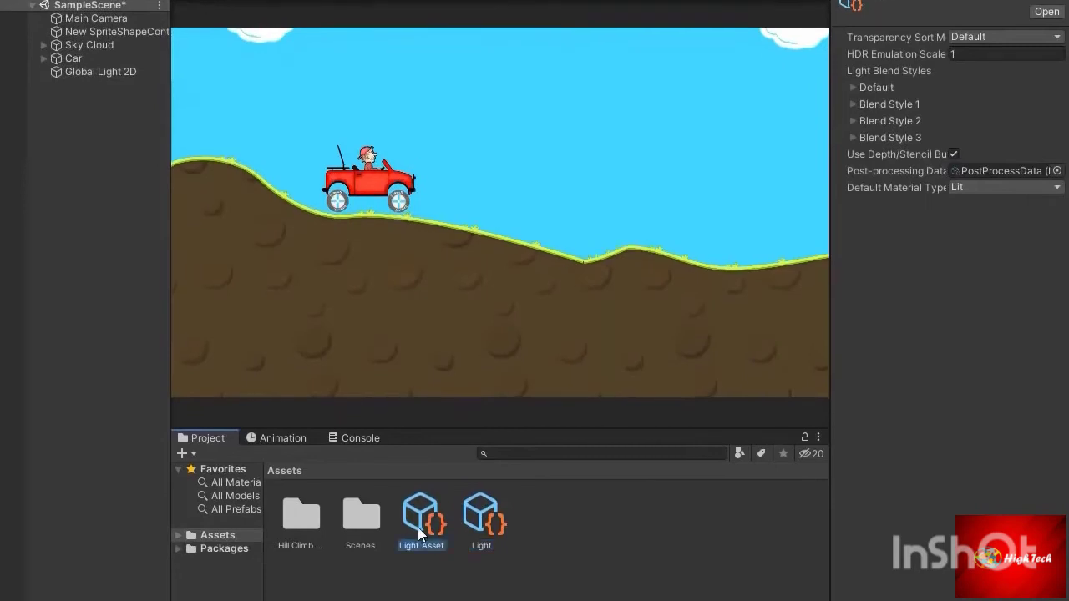
{"action": "left_click_drag", "start_coordinate": [368, 528], "coordinate": [368, 526]}
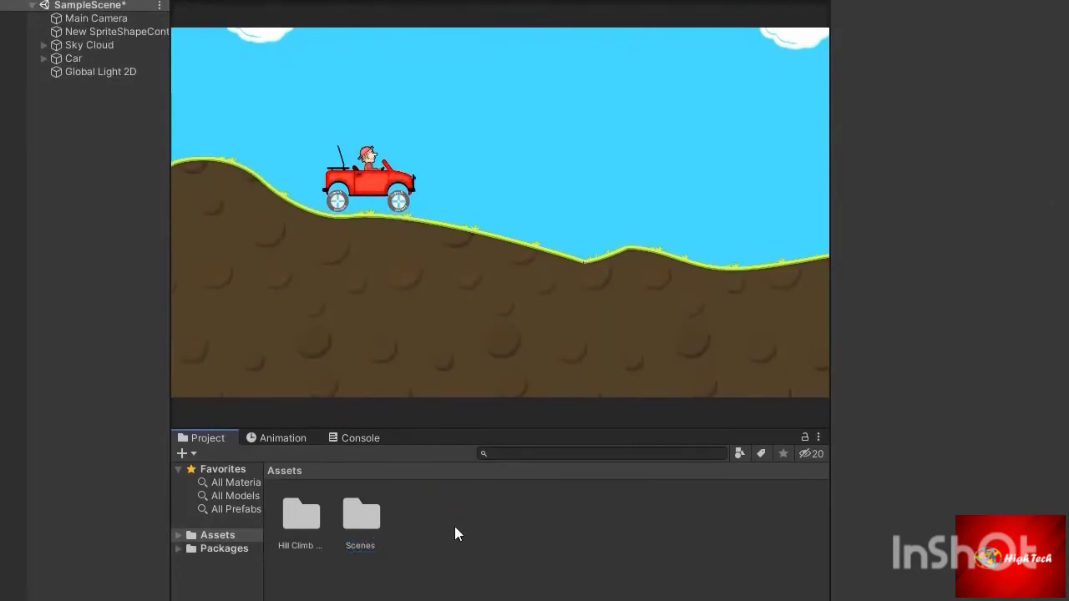
{"action": "right_click", "coordinate": [557, 518]}
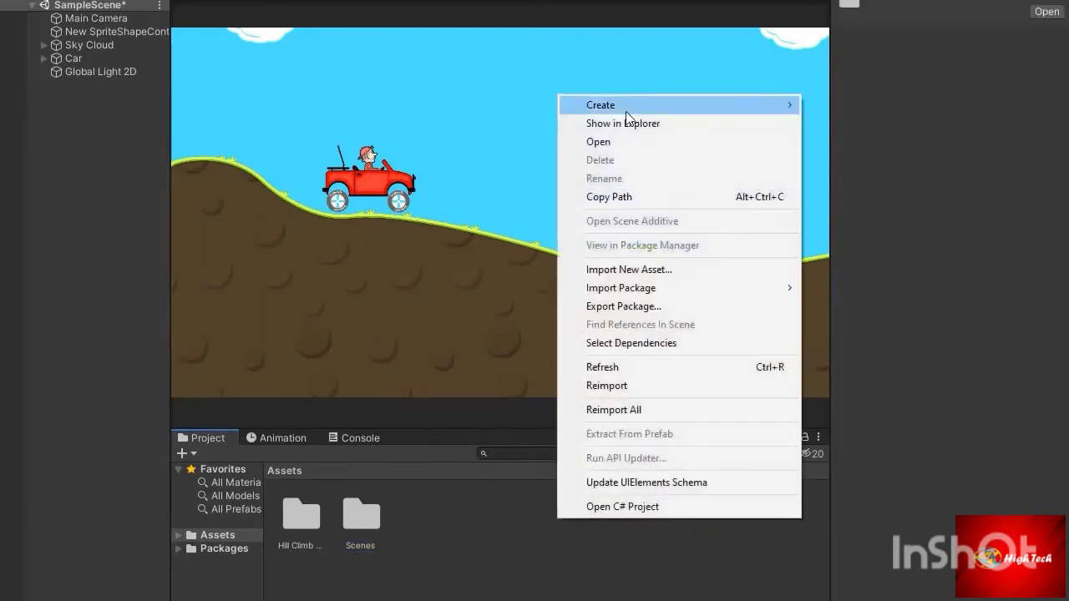
{"action": "mouse_move", "coordinate": [626, 106]}
{"action": "left_click", "coordinate": [823, 10]}
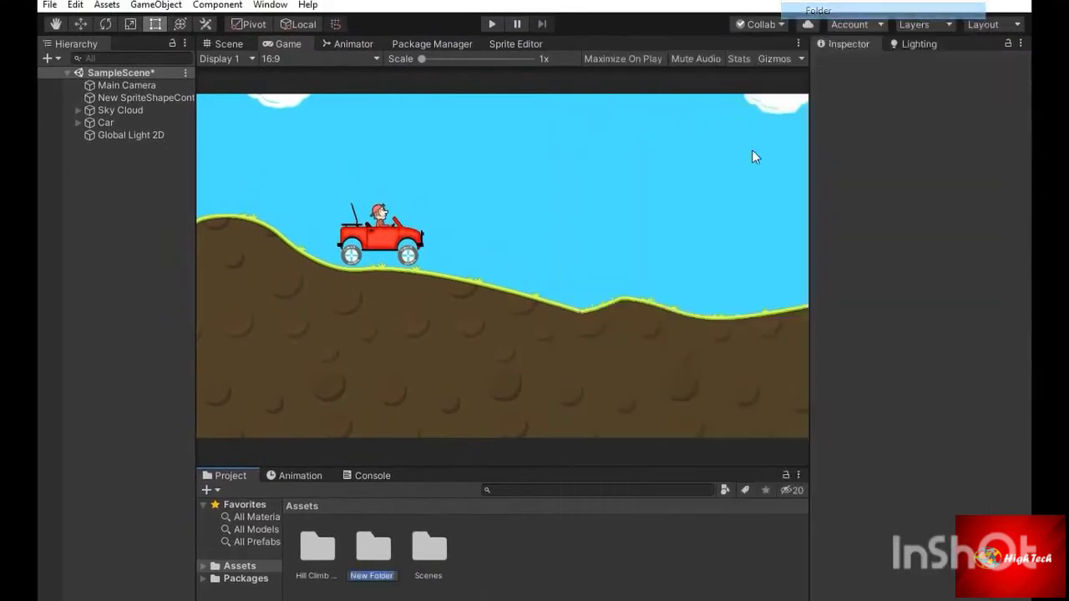
{"action": "type", "text": "Scrip"}
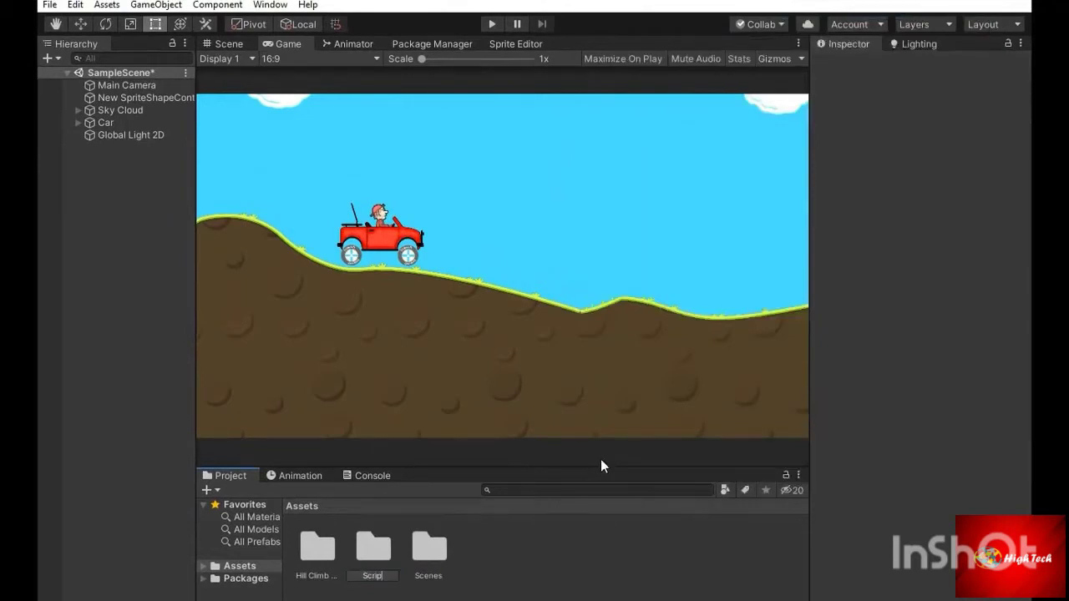
{"action": "type", "text": "s"}
{"action": "key", "text": "Return"}
{"action": "key", "text": "Return"}
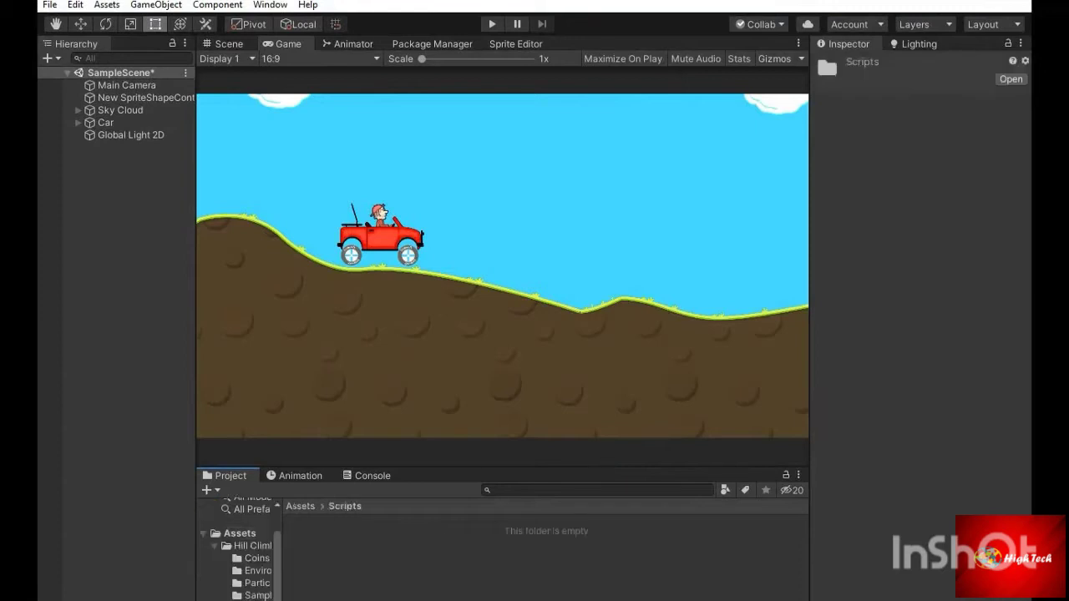
Create a C# script named CarController inside the Scripts folder.
{"action": "right_click", "coordinate": [486, 252]}
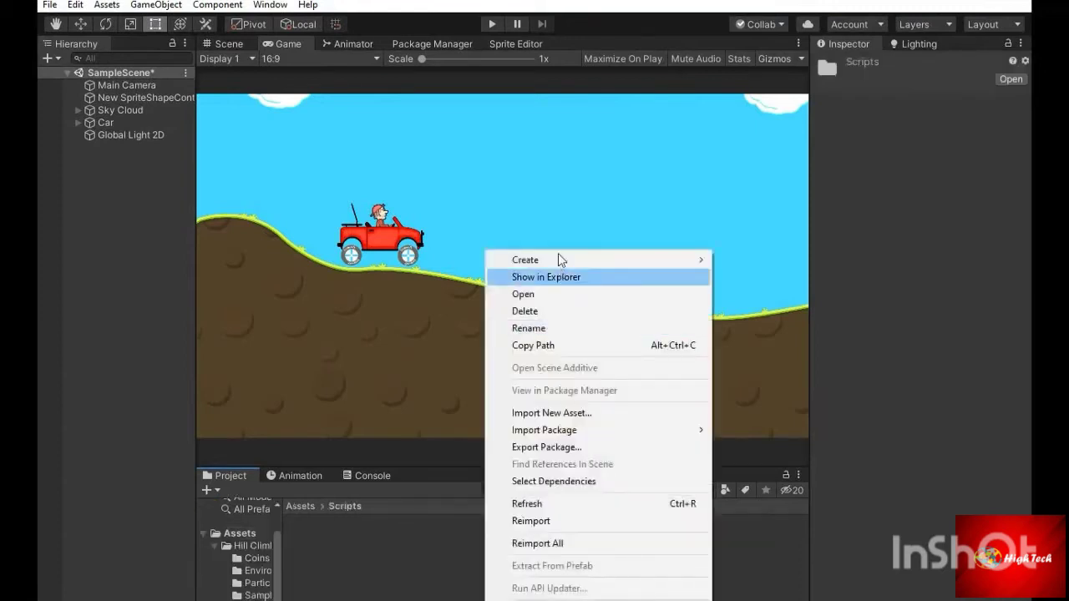
{"action": "mouse_move", "coordinate": [547, 256]}
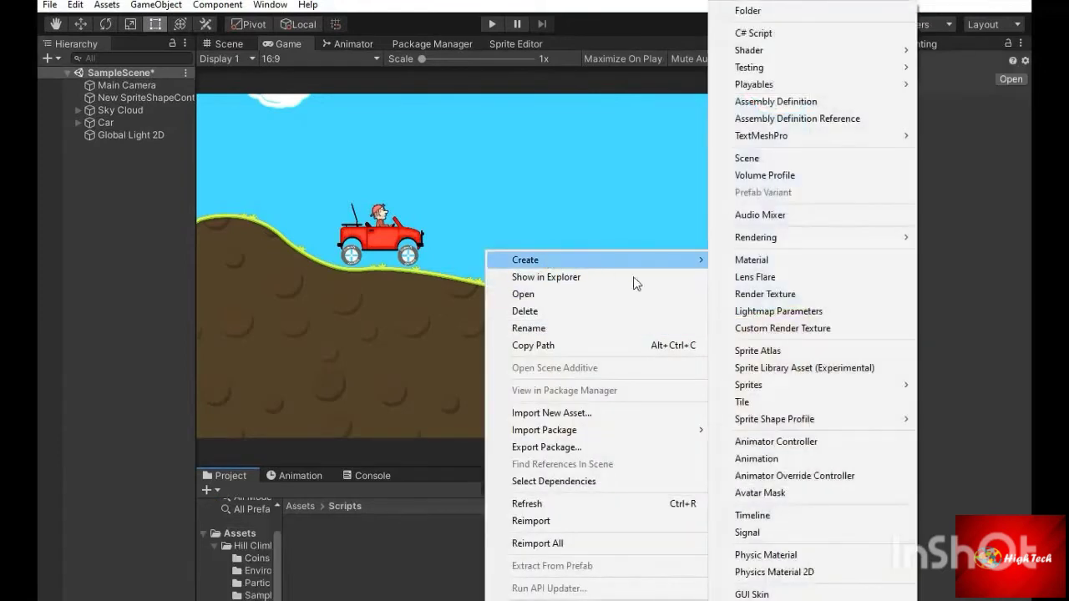
{"action": "left_click", "coordinate": [752, 35]}
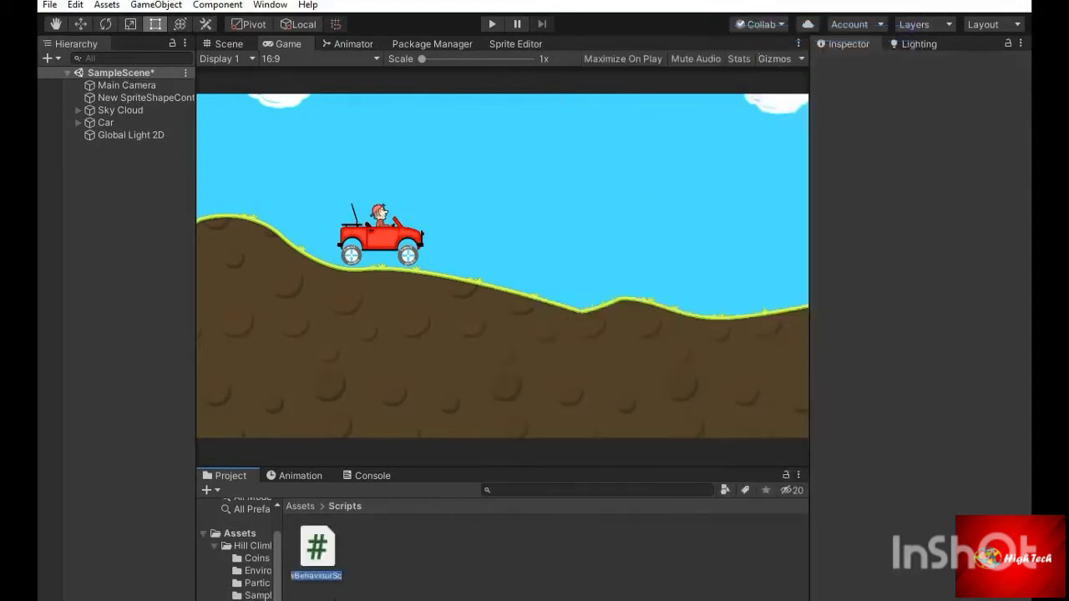
{"action": "type", "text": "CarControl..."}
{"action": "left_click", "coordinate": [319, 564]}
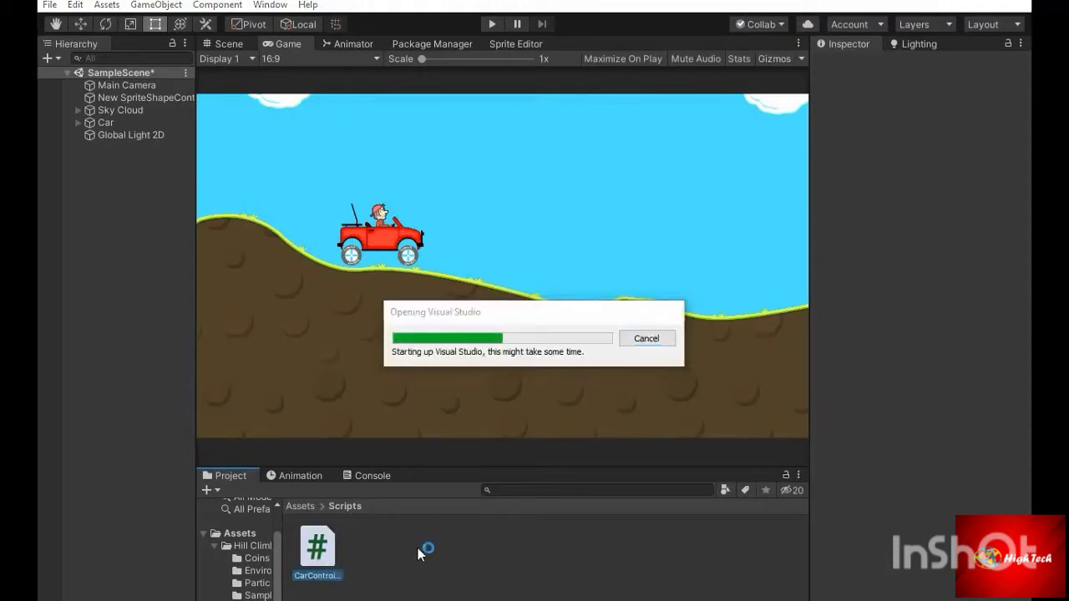
Declare public Rigidbody2D fields FrontWheel, BackWheel and Car in CarController.
{"action": "type", "text": "publ"}
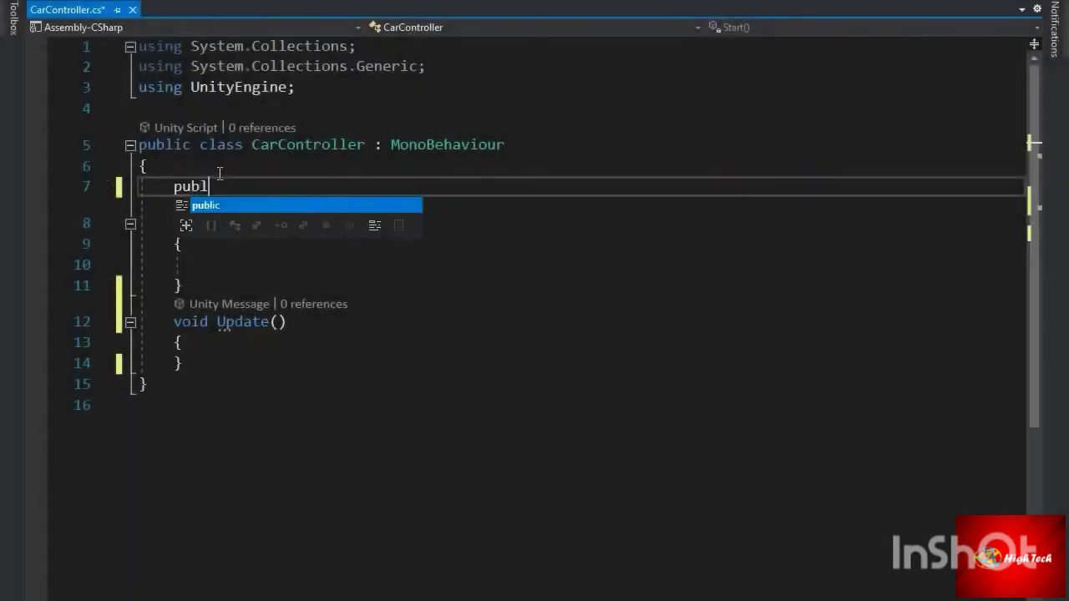
{"action": "type", "text": "ic Rig"}
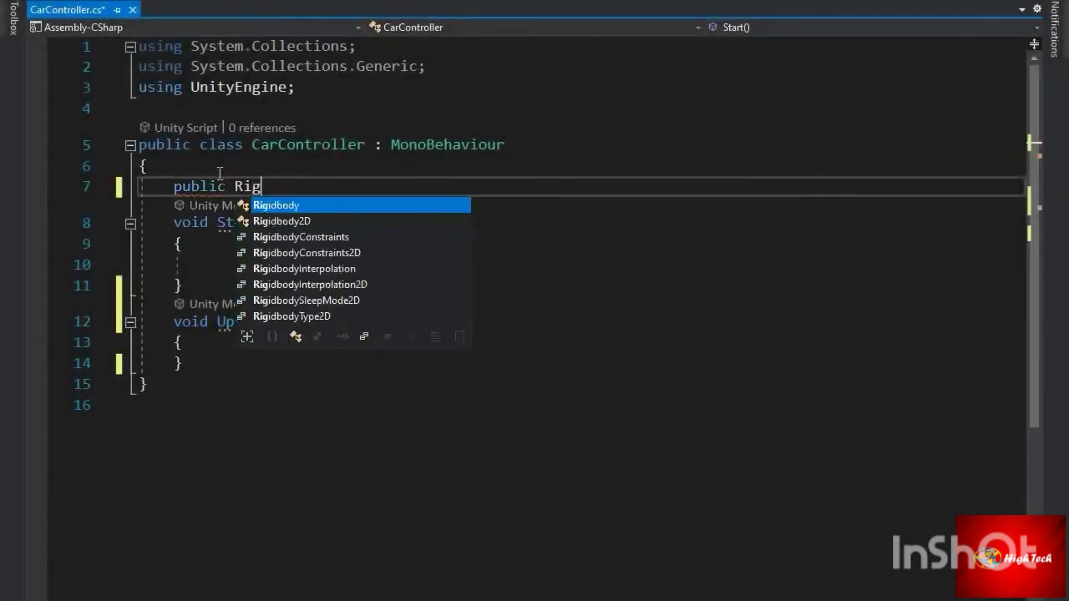
{"action": "type", "text": "idbody2D FrontWhee"}
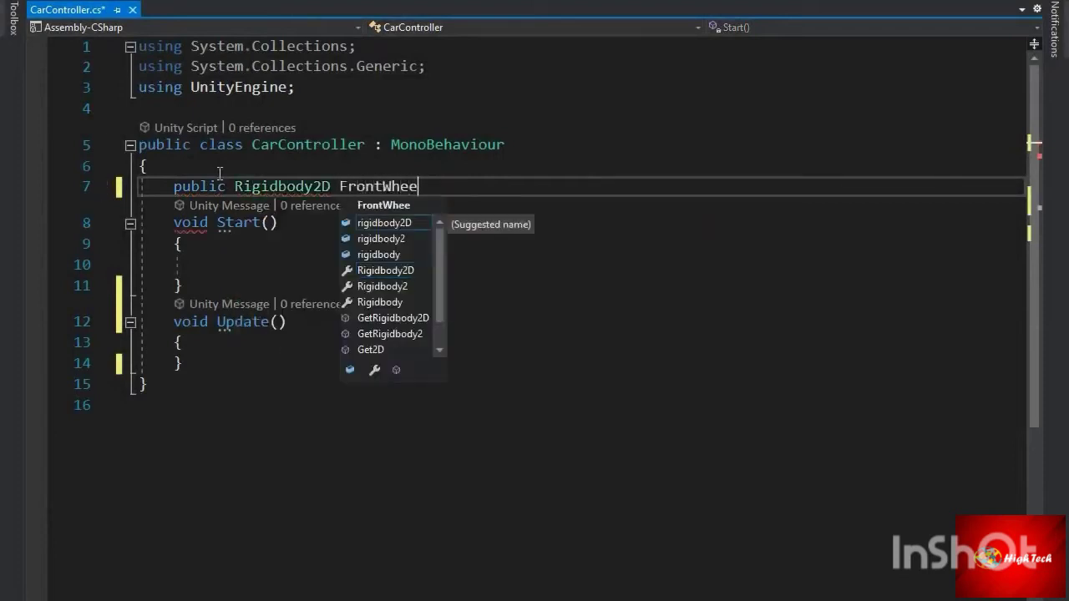
{"action": "type", "text": "l;"}
{"action": "key", "text": "Return"}
{"action": "type", "text": "public "}
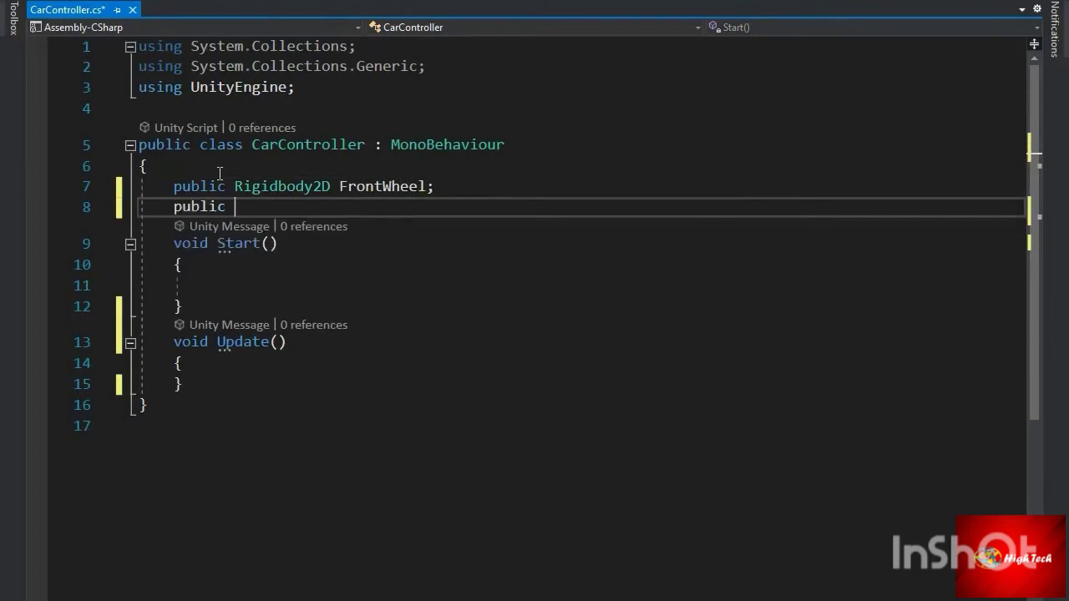
{"action": "type", "text": "Rig"}
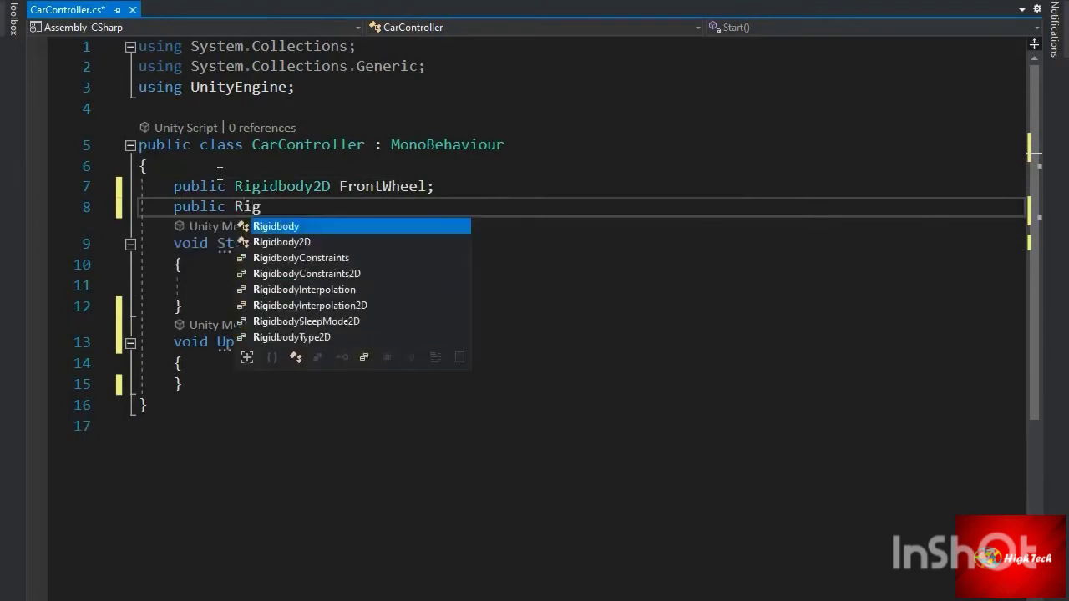
{"action": "key", "text": "Down"}
{"action": "type", "text": "B"}
{"action": "type", "text": "ack"}
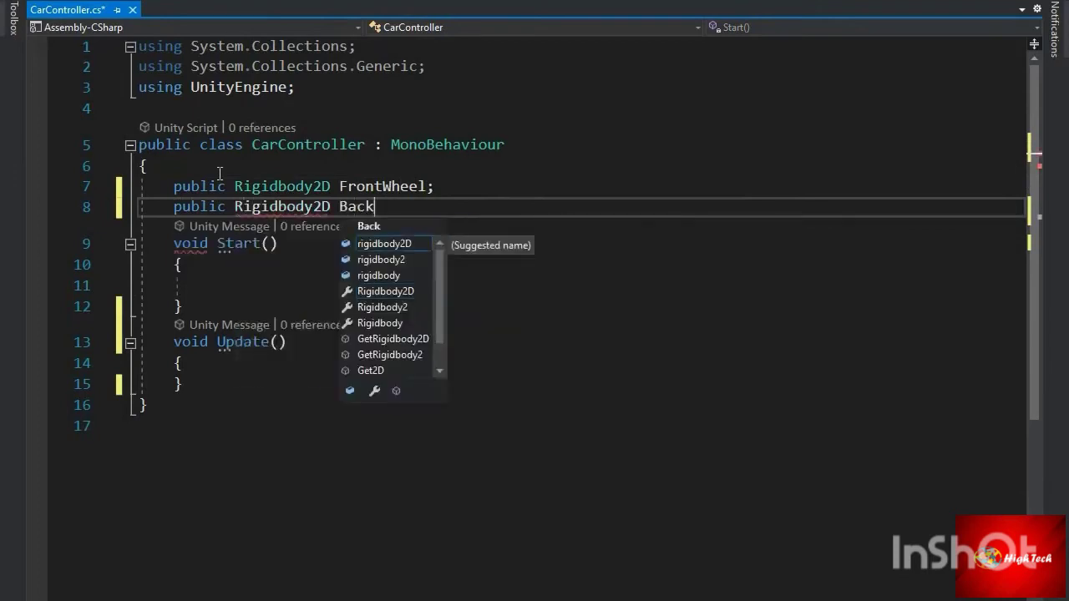
{"action": "type", "text": ";"}
{"action": "key", "text": "Return"}
{"action": "type", "text": "public Ri"}
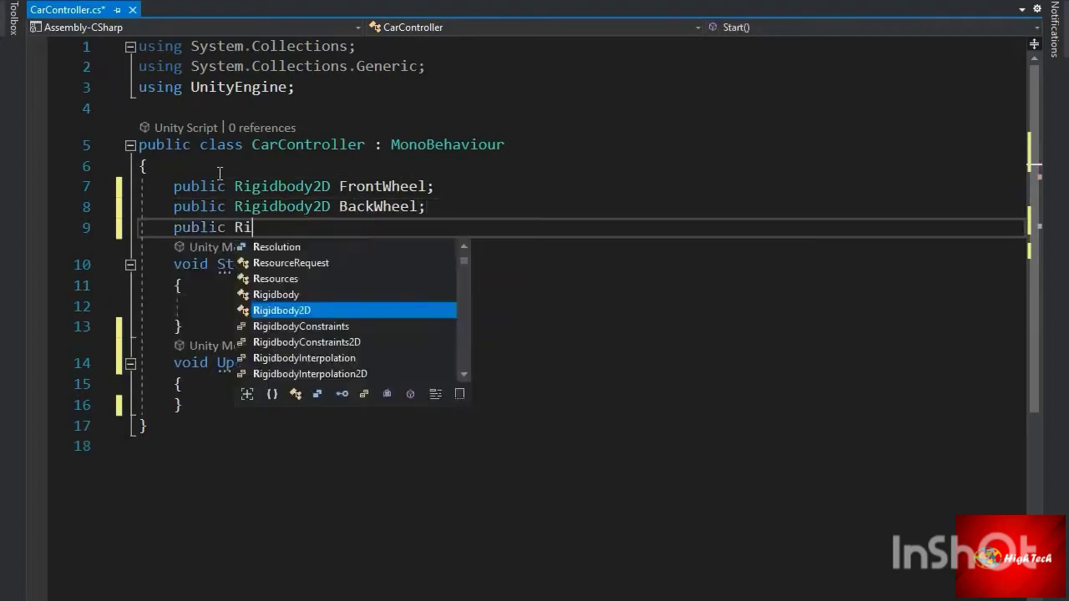
{"action": "type", "text": "gidbody2D Car;"}
{"action": "key", "text": "Return"}
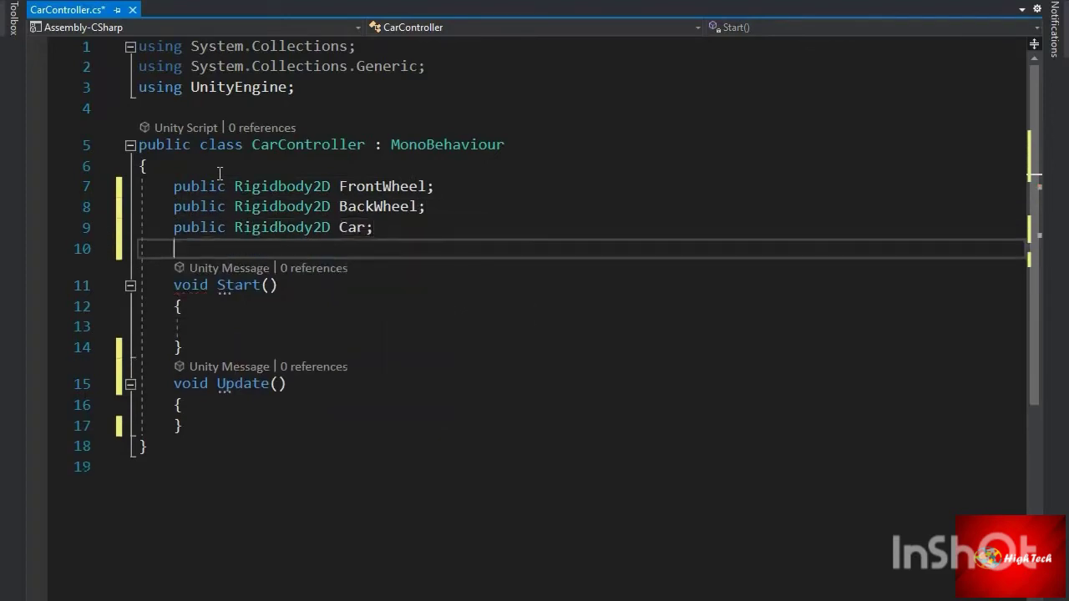
Add public float fields CarSpeed and Cartorque, and save the script.
{"action": "type", "text": "ou"}
{"action": "key", "text": "Tab"}
{"action": "key", "text": "BackSpace"}
{"action": "key", "text": "BackSpace"}
{"action": "key", "text": "BackSpace"}
{"action": "key", "text": "BackSpace"}
{"action": "key", "text": "BackSpace"}
{"action": "key", "text": "BackSpace"}
{"action": "key", "text": "BackSpace"}
{"action": "key", "text": "BackSpace"}
{"action": "type", "text": "ublic float CarSpeed;"}
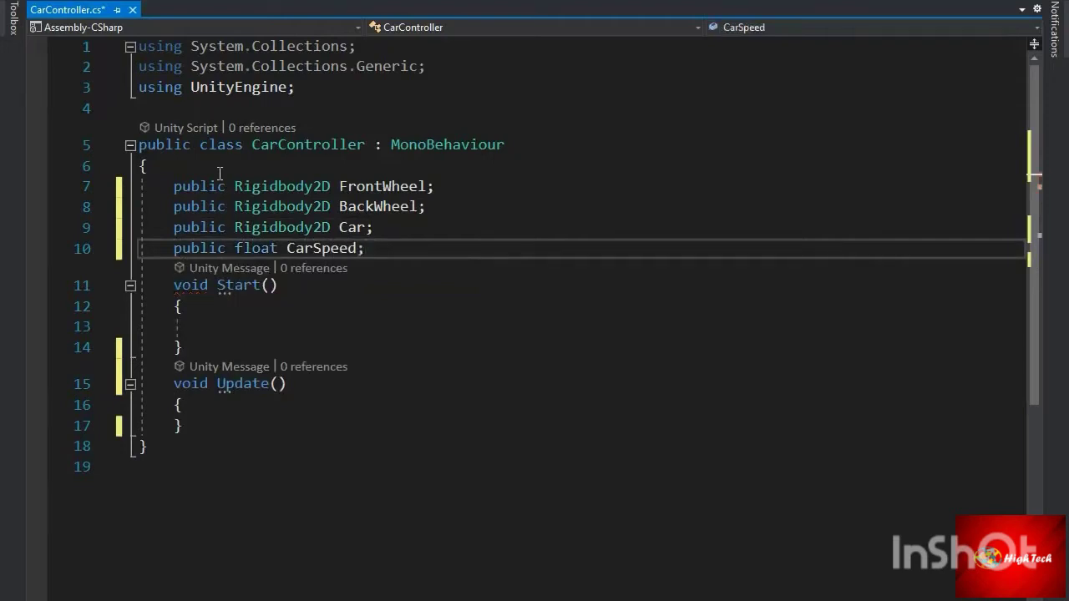
{"action": "key", "text": "Return"}
{"action": "type", "text": "public "}
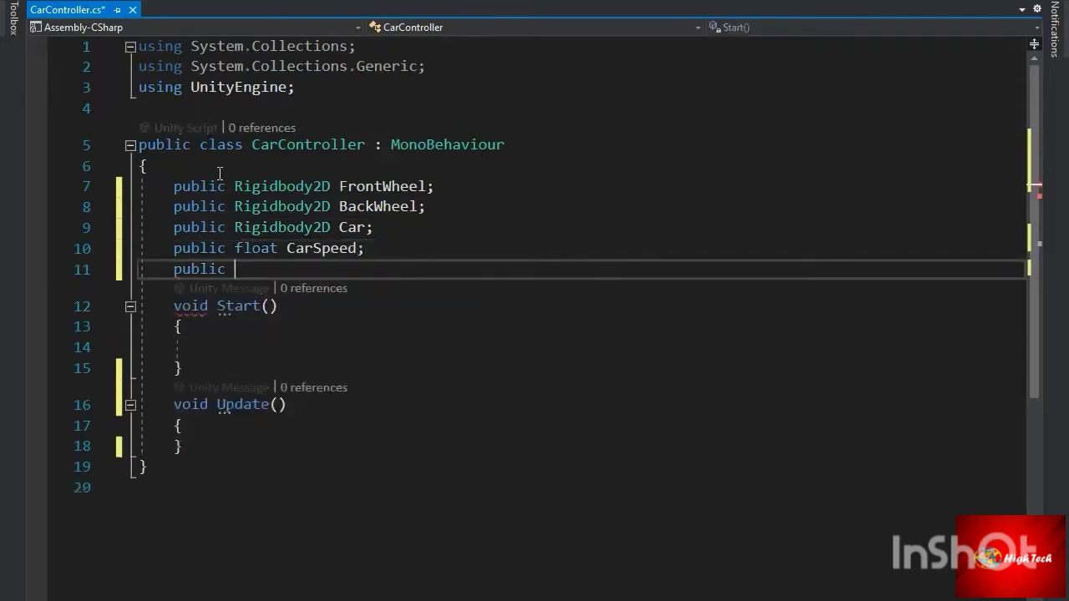
{"action": "type", "text": "float"}
{"action": "key", "text": "ctrl+s"}
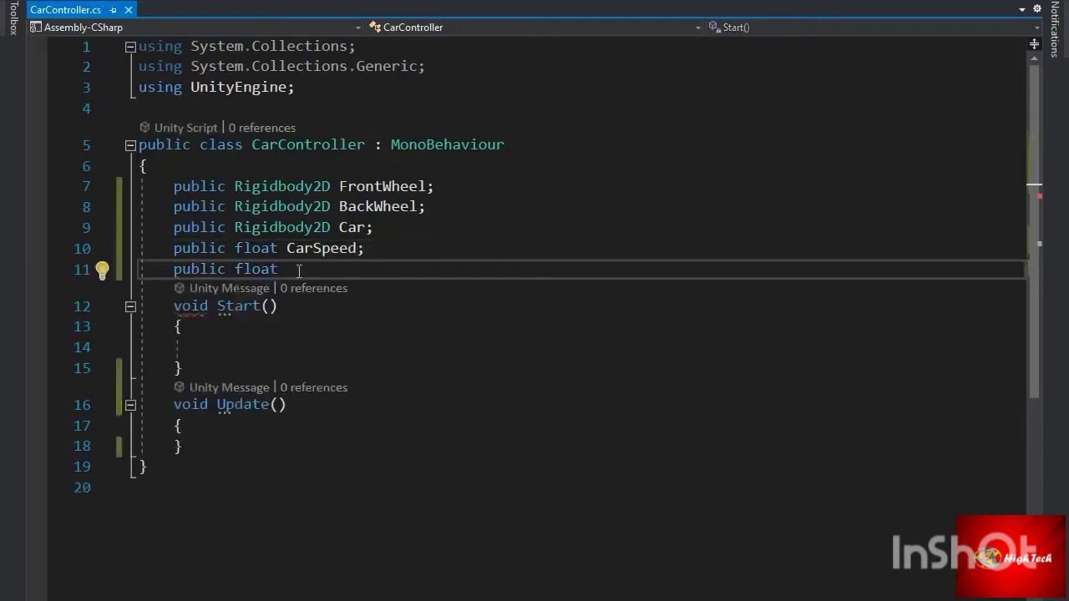
{"action": "type", "text": "Cartor"}
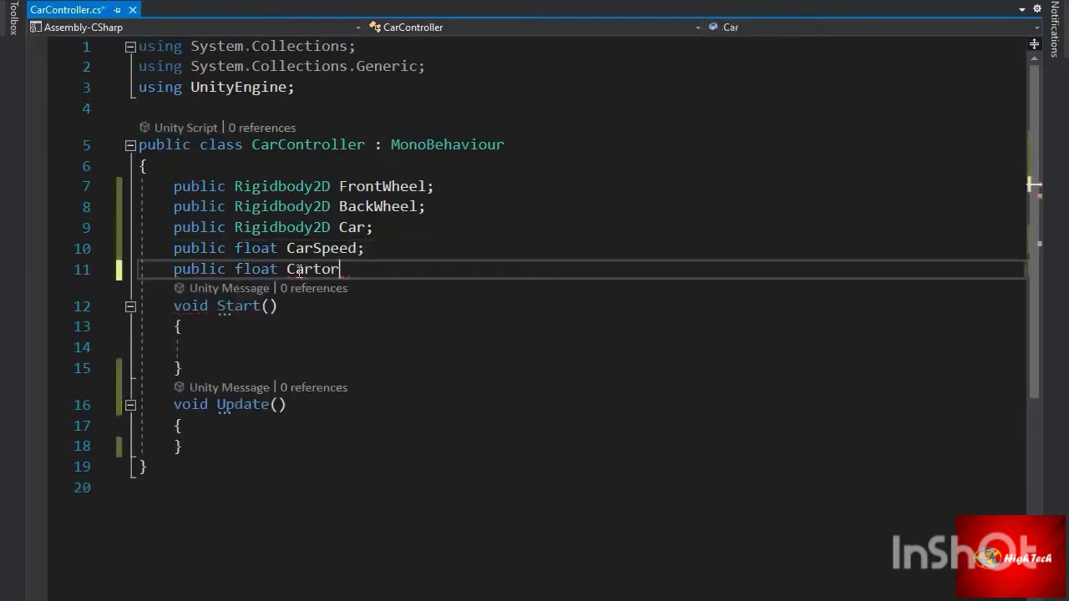
{"action": "type", "text": "que;"}
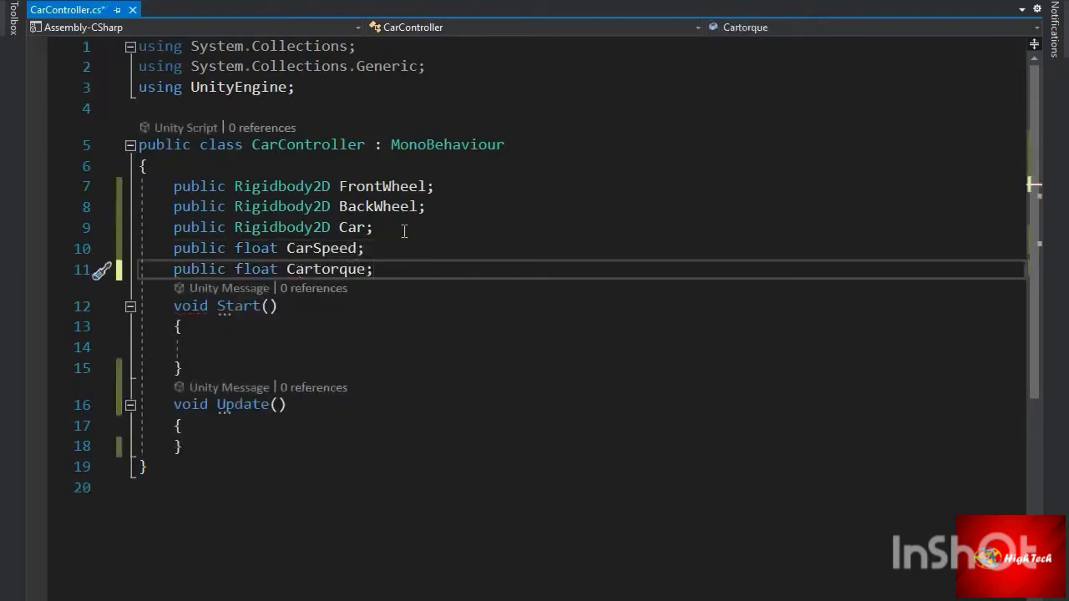
{"action": "key", "text": "Return"}
Rename Start to FixedUpdate, add a float input field, and read Horizontal input in Update.
{"action": "left_click", "coordinate": [242, 351]}
{"action": "double_click", "coordinate": [228, 327]}
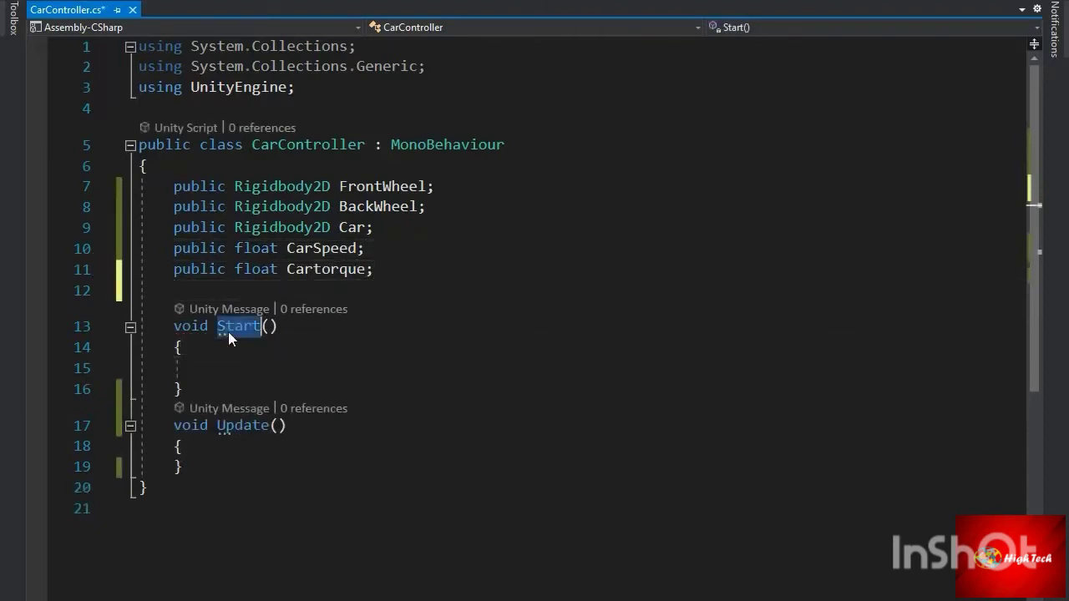
{"action": "type", "text": "Fixed"}
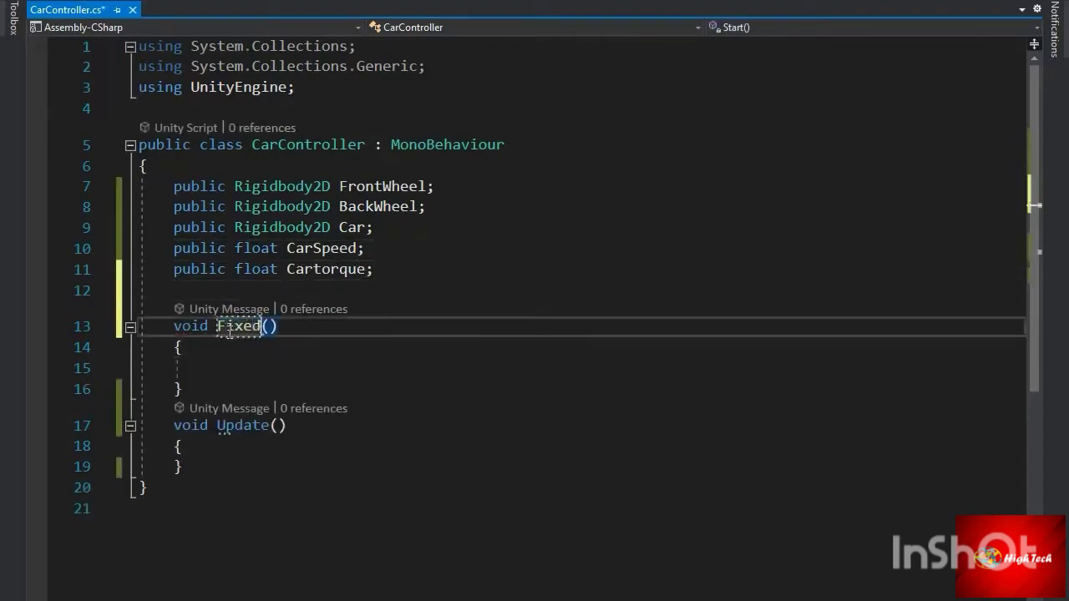
{"action": "type", "text": "Update"}
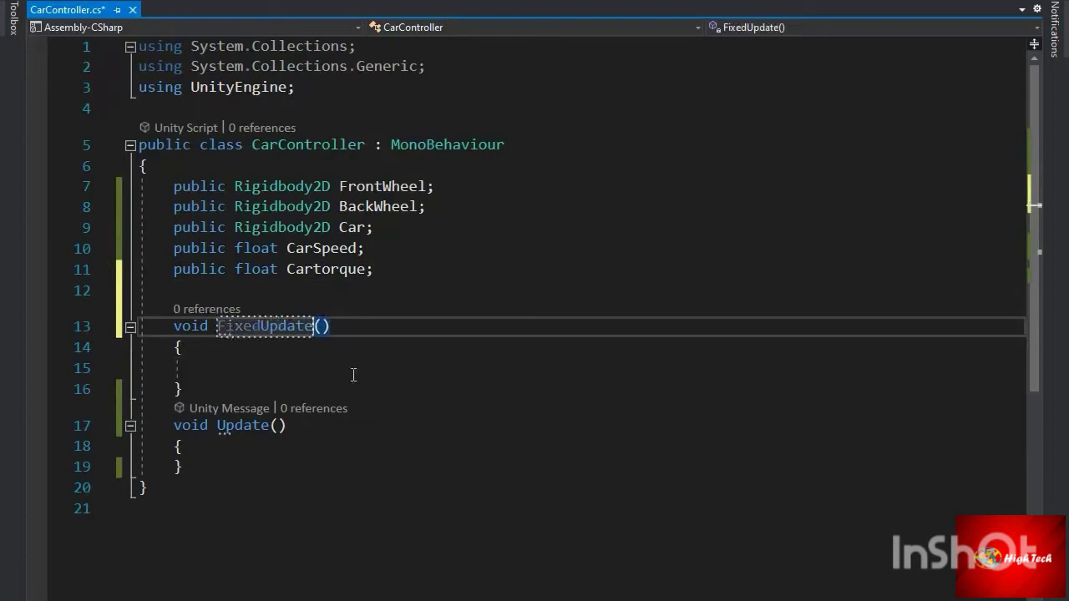
{"action": "left_click", "coordinate": [292, 363]}
{"action": "left_click", "coordinate": [226, 288]}
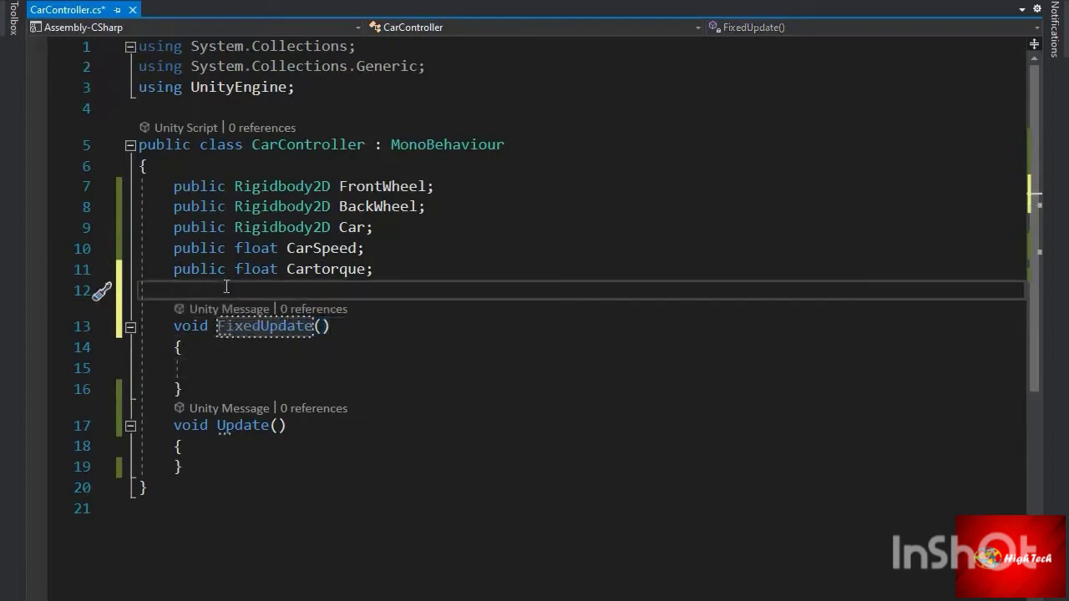
{"action": "type", "text": "float input;"}
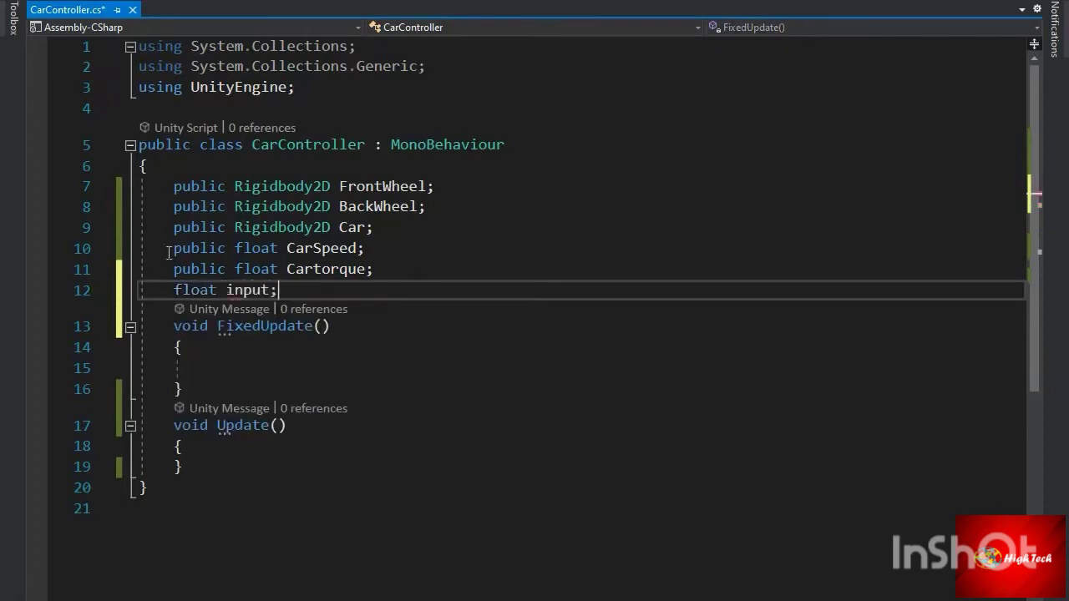
{"action": "left_click", "coordinate": [219, 447]}
{"action": "key", "text": "Return"}
{"action": "type", "text": "input "}
{"action": "type", "text": "In"}
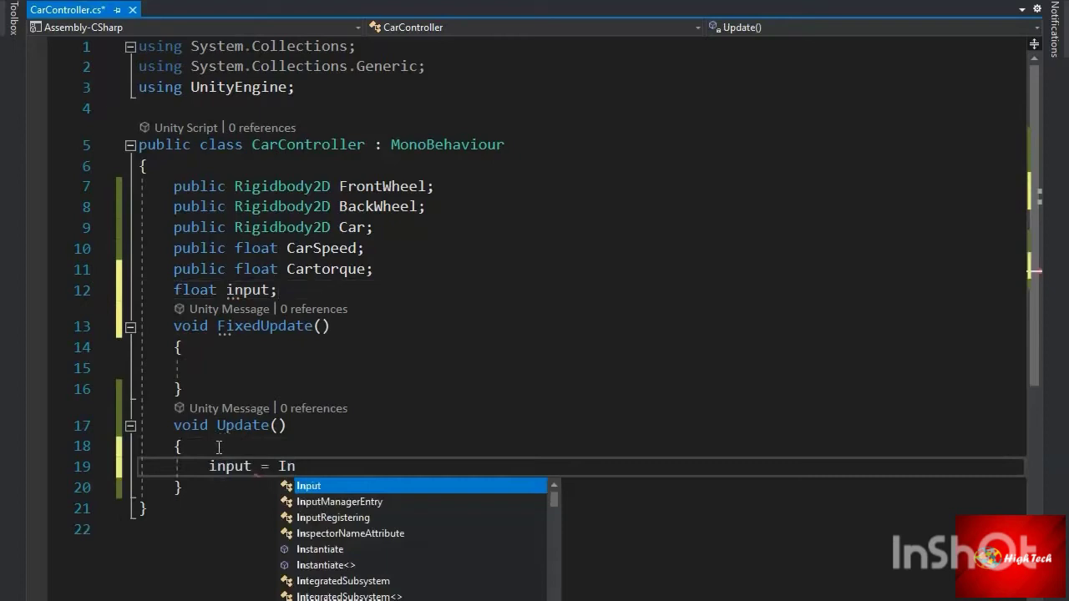
{"action": "type", "text": "put.get"}
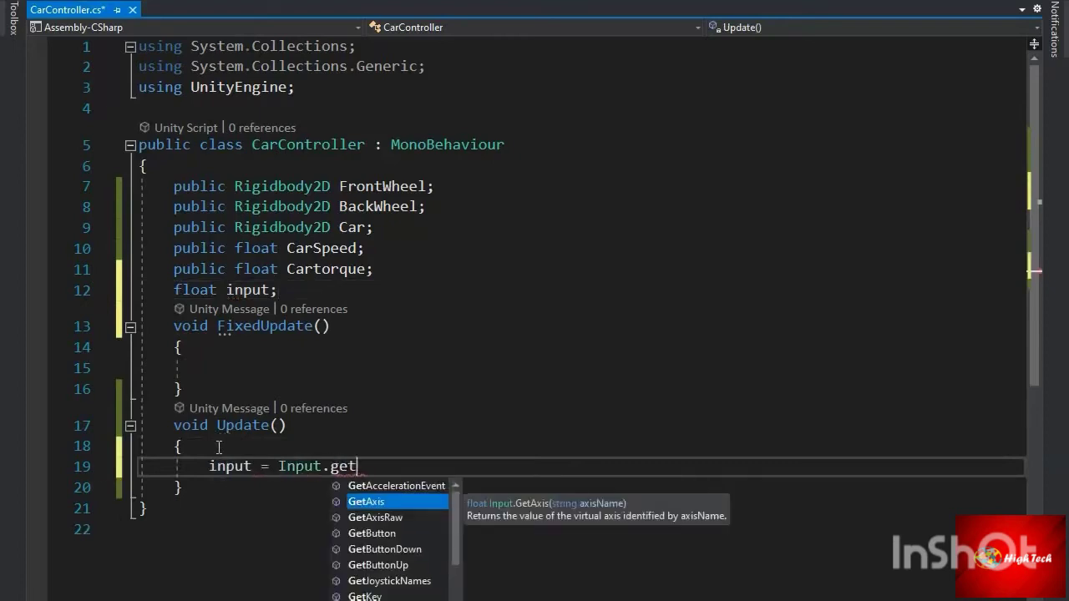
{"action": "type", "text": "(\"Horiz"}
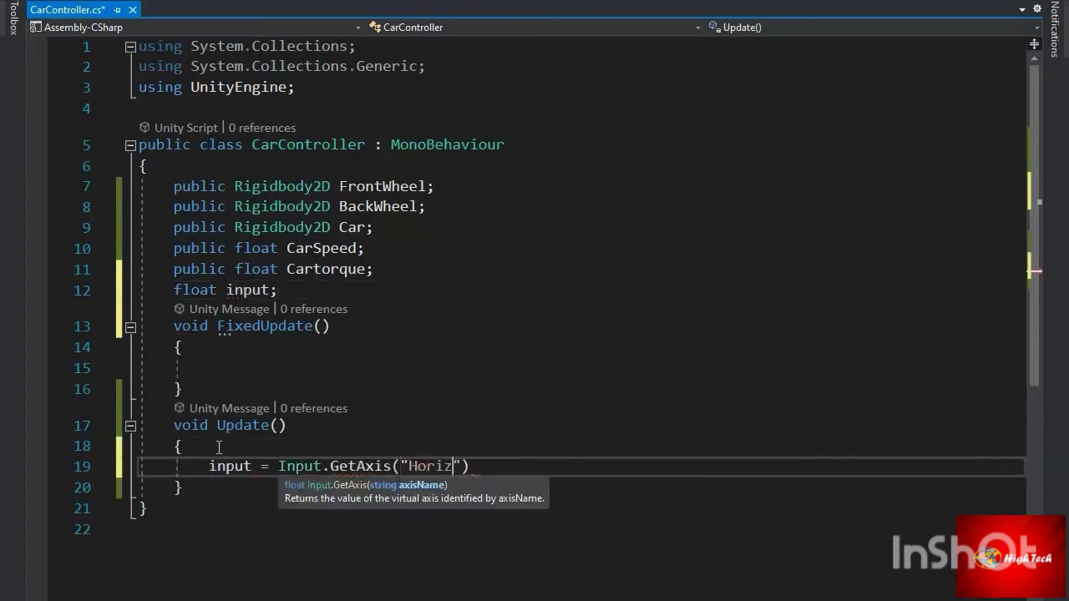
{"action": "type", "text": "l"}
{"action": "type", "text": "\");"}
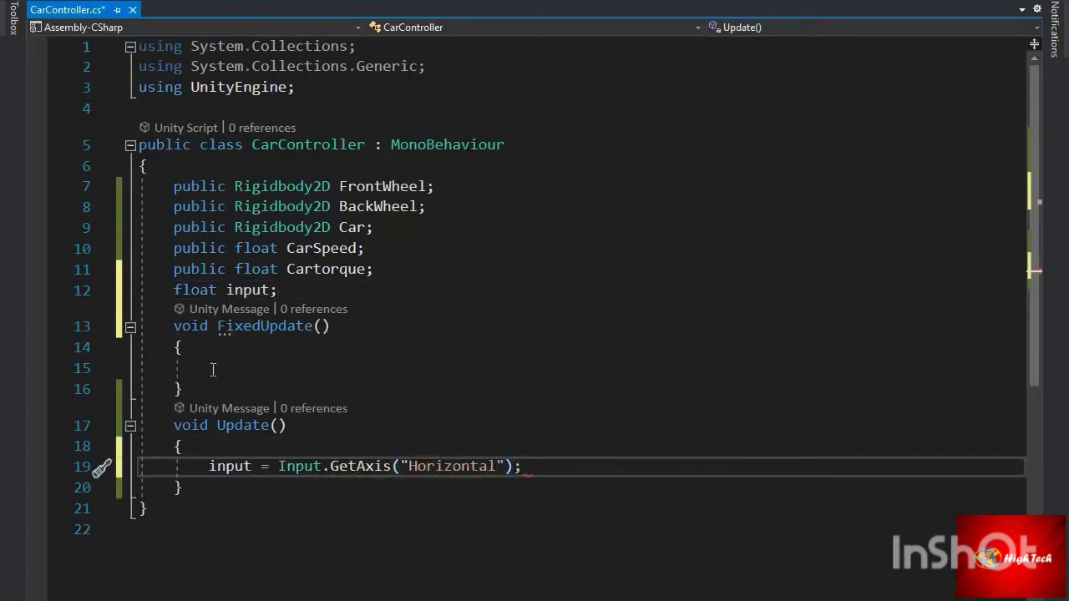
In FixedUpdate, write FrontWheel.AddTorque(input * CarSpeed * Time.fixedDeltaTime);.
{"action": "left_click", "coordinate": [213, 370]}
{"action": "type", "text": "Fro"}
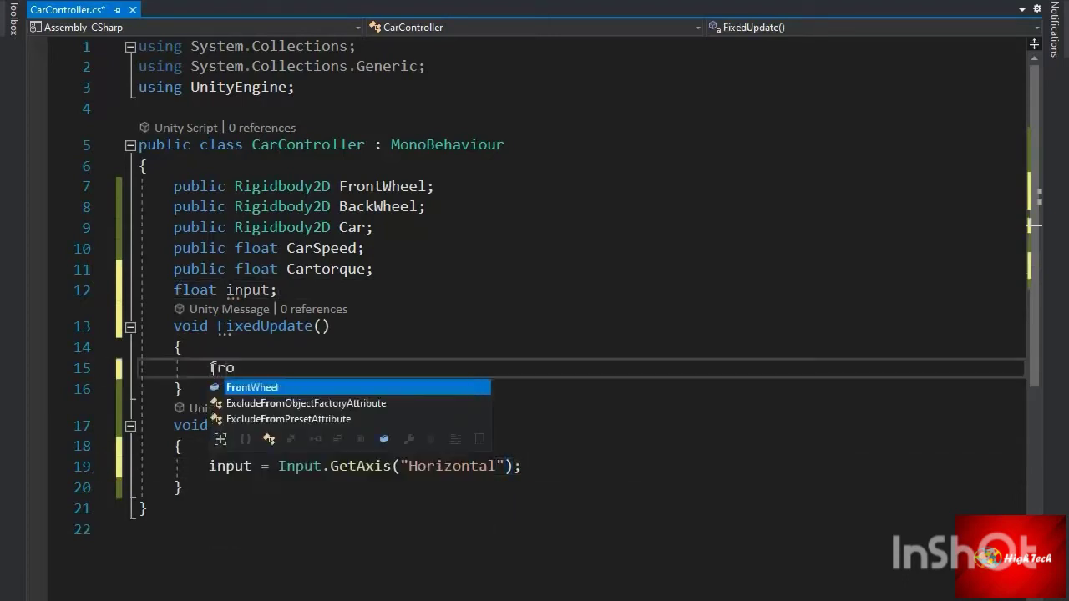
{"action": "type", "text": ".ad"}
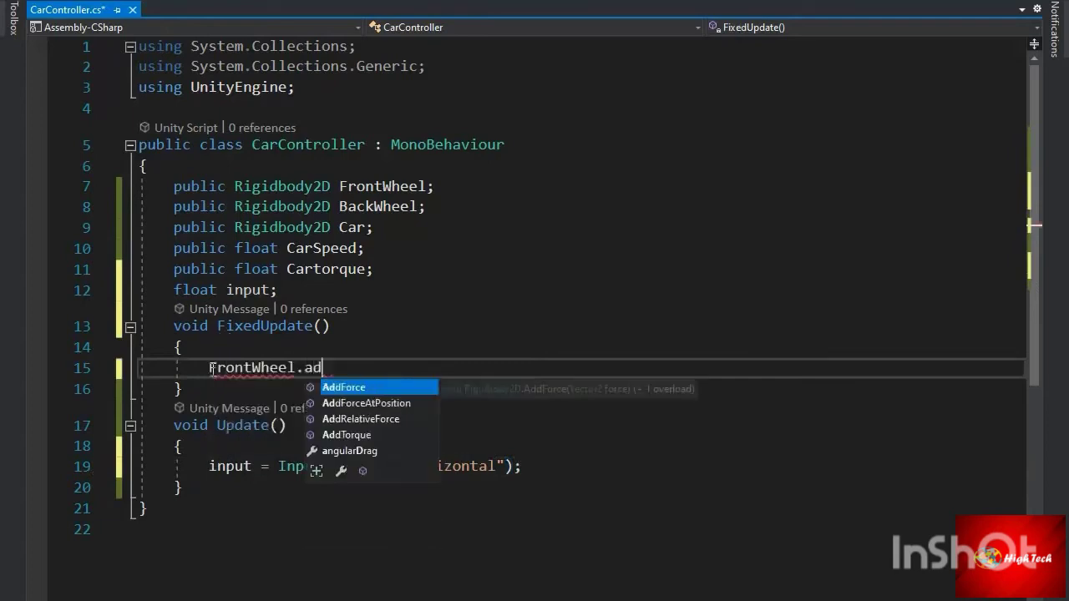
{"action": "type", "text": "t(input*"}
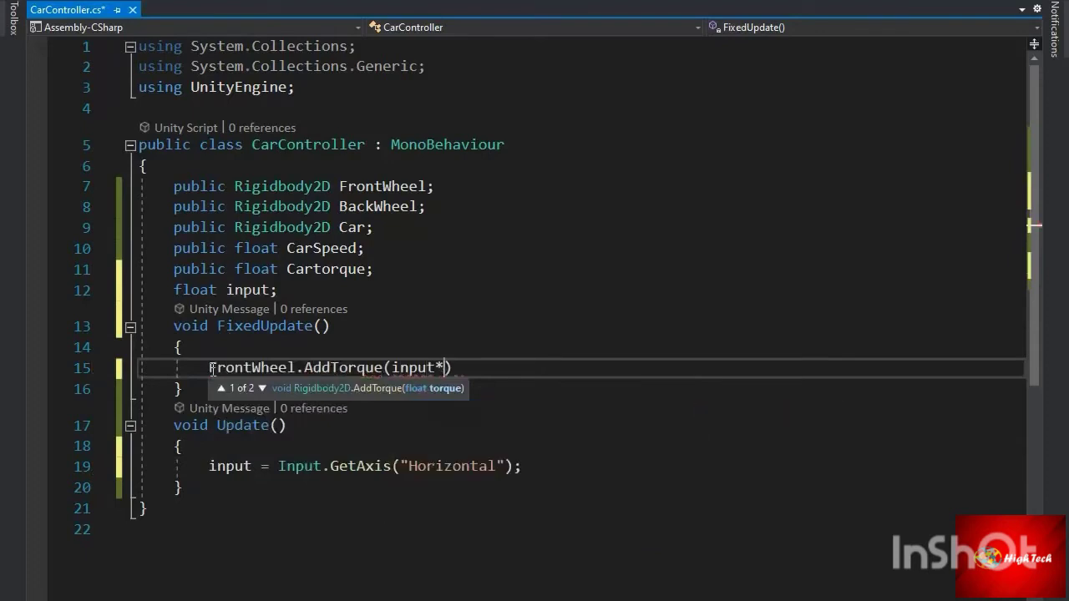
{"action": "type", "text": "Ca"}
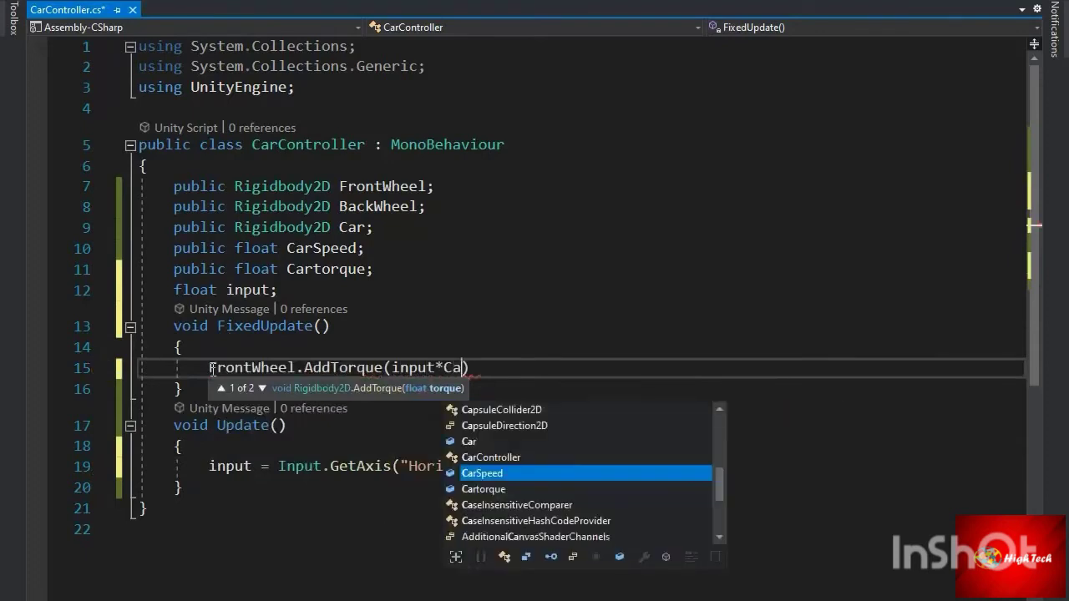
{"action": "type", "text": " *"}
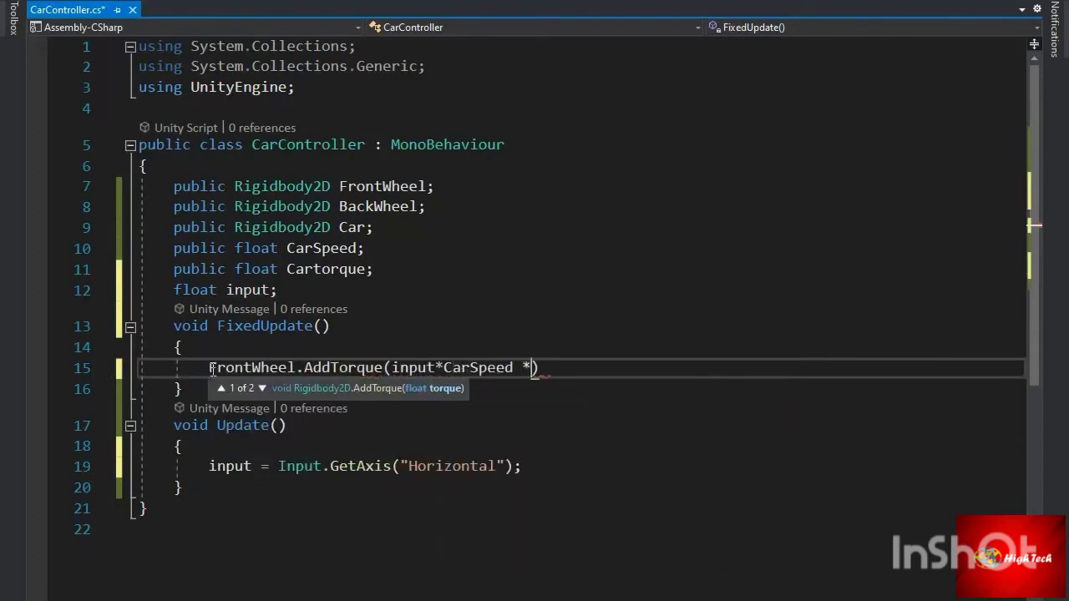
{"action": "type", "text": "Tim"}
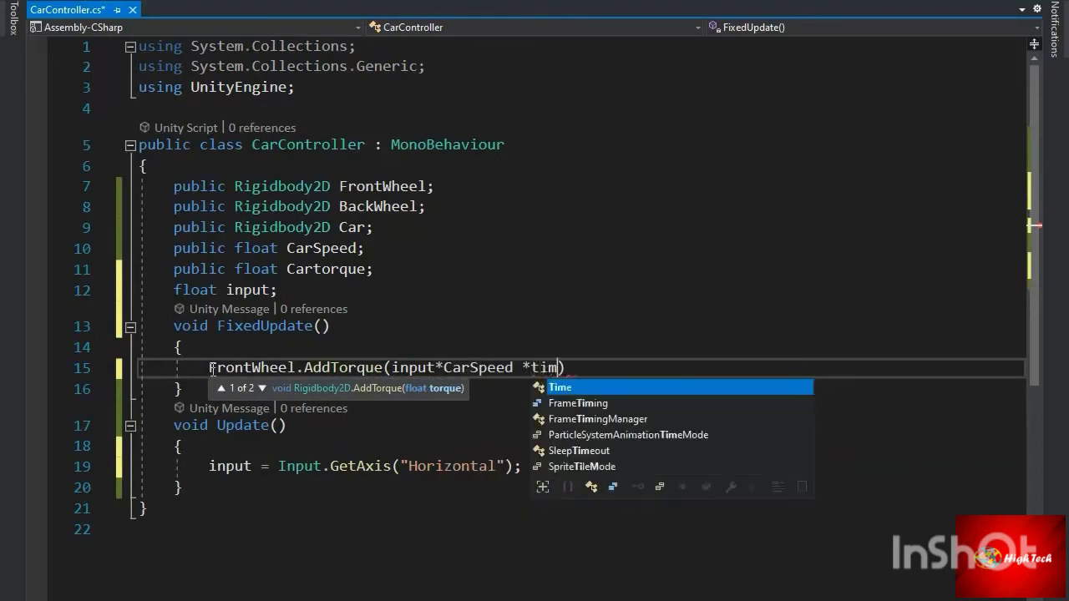
{"action": "type", "text": "e.f"}
{"action": "key", "text": "Tab"}
{"action": "key", "text": "End"}
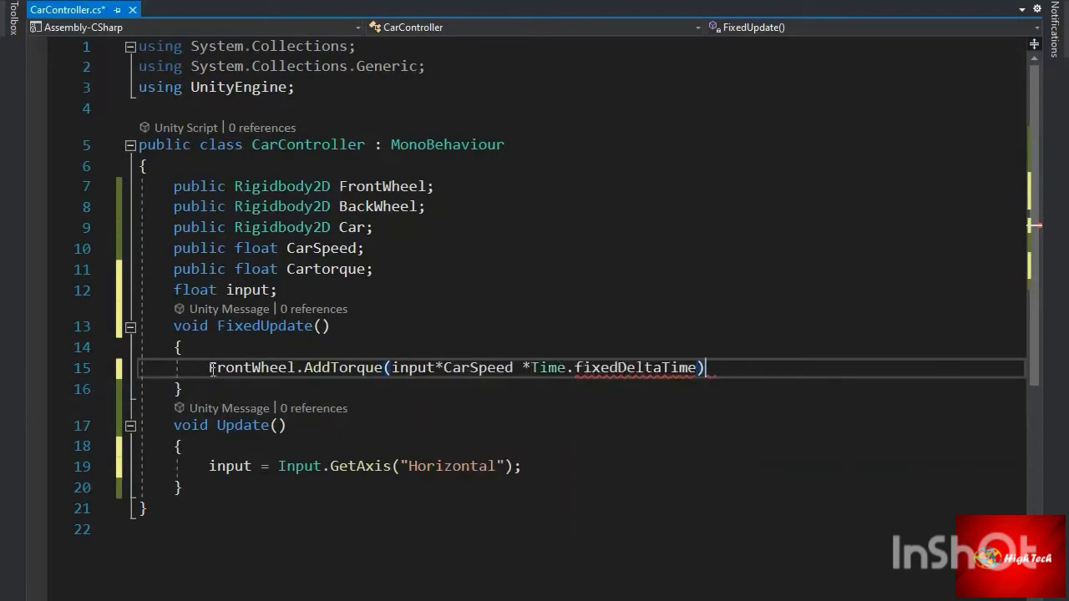
{"action": "type", "text": ";"}
{"action": "key", "text": "Return"}
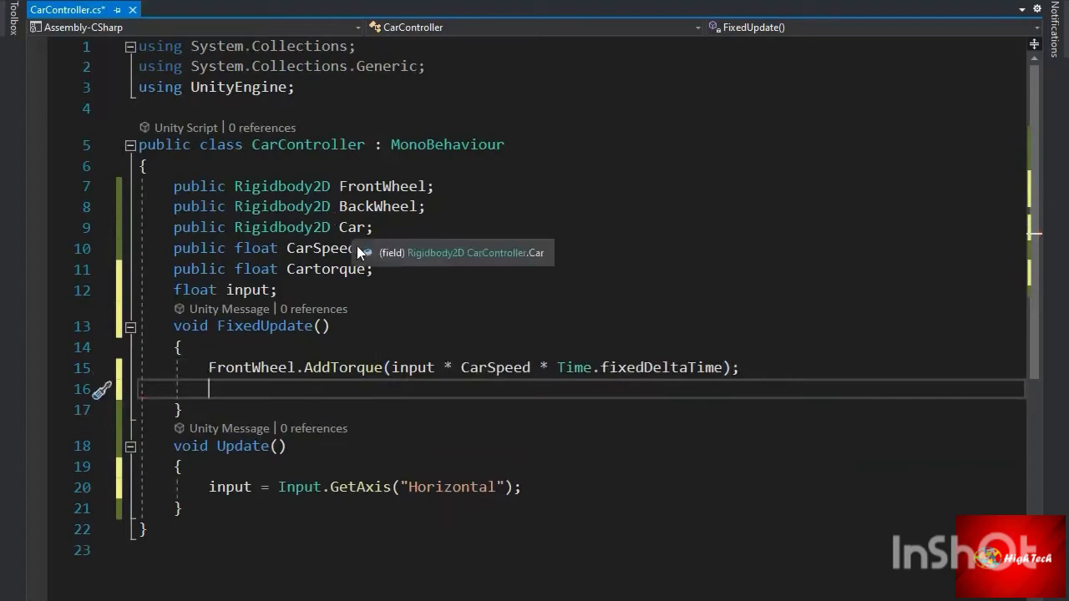
Give CarSpeed a default of 50f and Cartorque a default of -100f.
{"action": "left_click", "coordinate": [356, 248]}
{"action": "type", "text": "= 50f"}
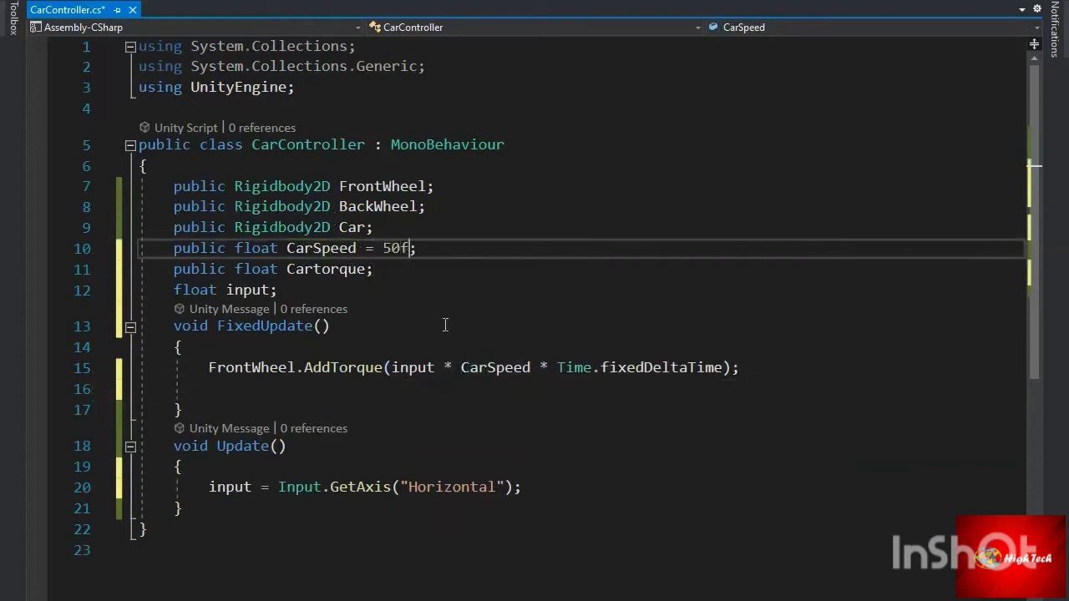
{"action": "key", "text": "Down"}
{"action": "key", "text": "Left"}
{"action": "type", "text": "="}
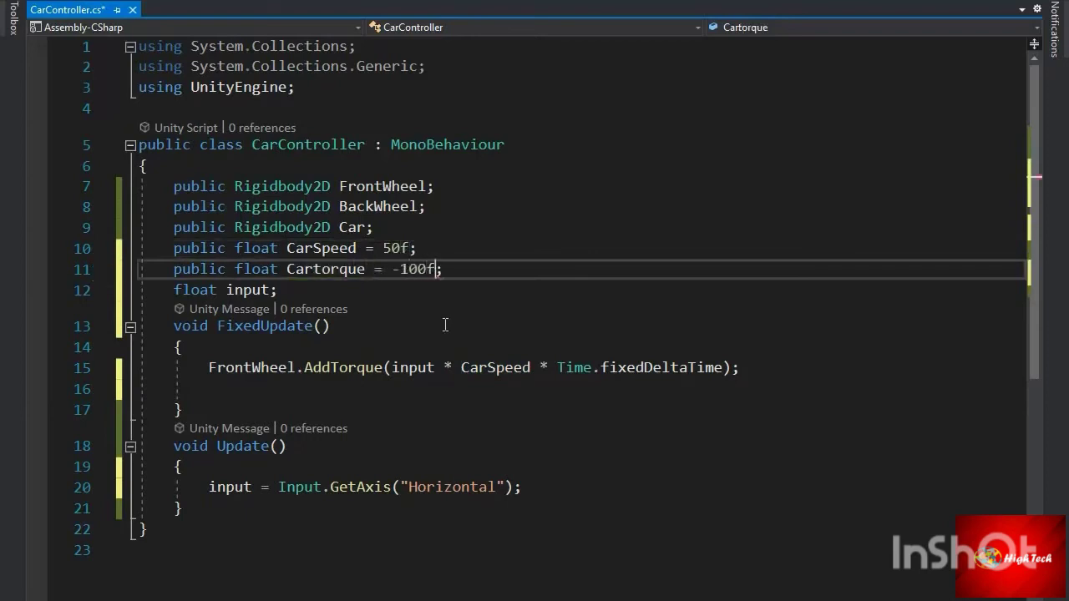
Negate the Input value in the torque line with a '-' prefix.
{"action": "left_click", "coordinate": [476, 367]}
{"action": "left_click", "coordinate": [284, 493]}
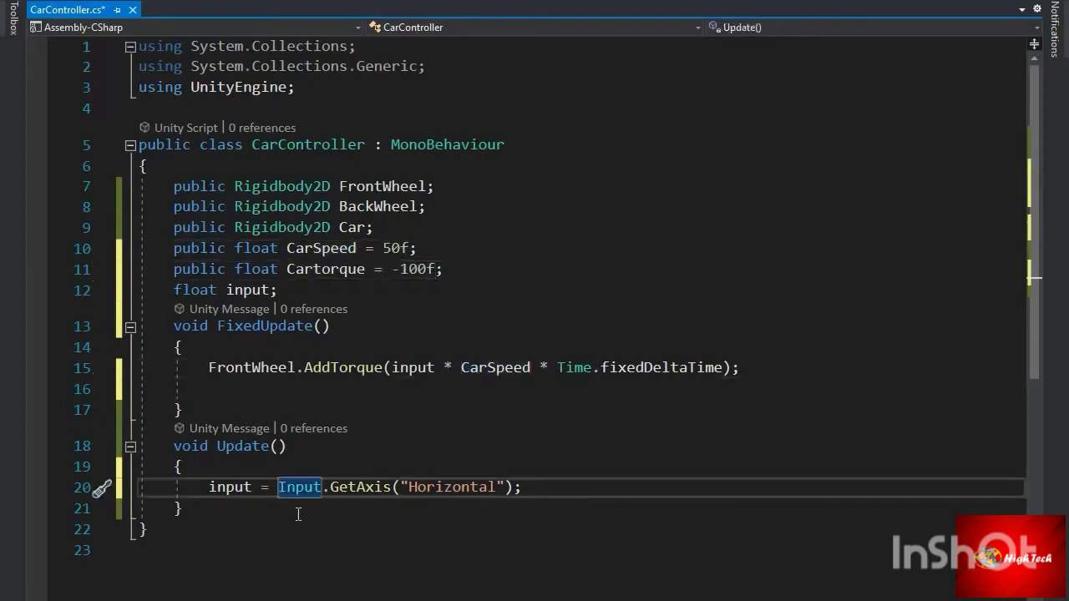
{"action": "type", "text": "-"}
Duplicate the FrontWheel AddTorque line and retarget the copy to BackWheel.
{"action": "left_click", "coordinate": [269, 369]}
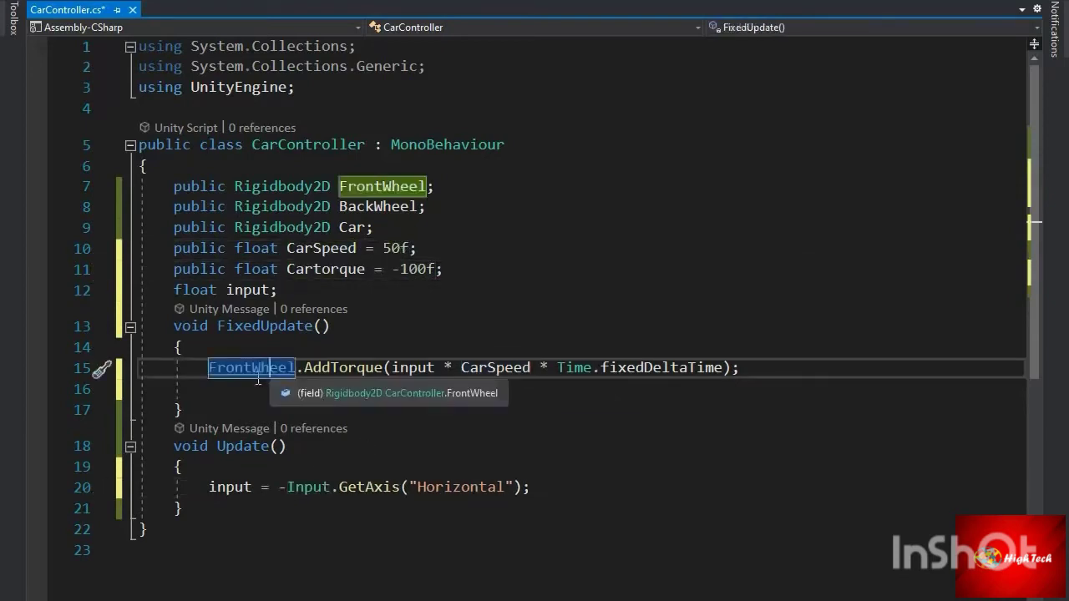
{"action": "key", "text": "ctrl+c"}
{"action": "left_click", "coordinate": [258, 384]}
{"action": "key", "text": "ctrl+v"}
{"action": "key", "text": "ctrl+v"}
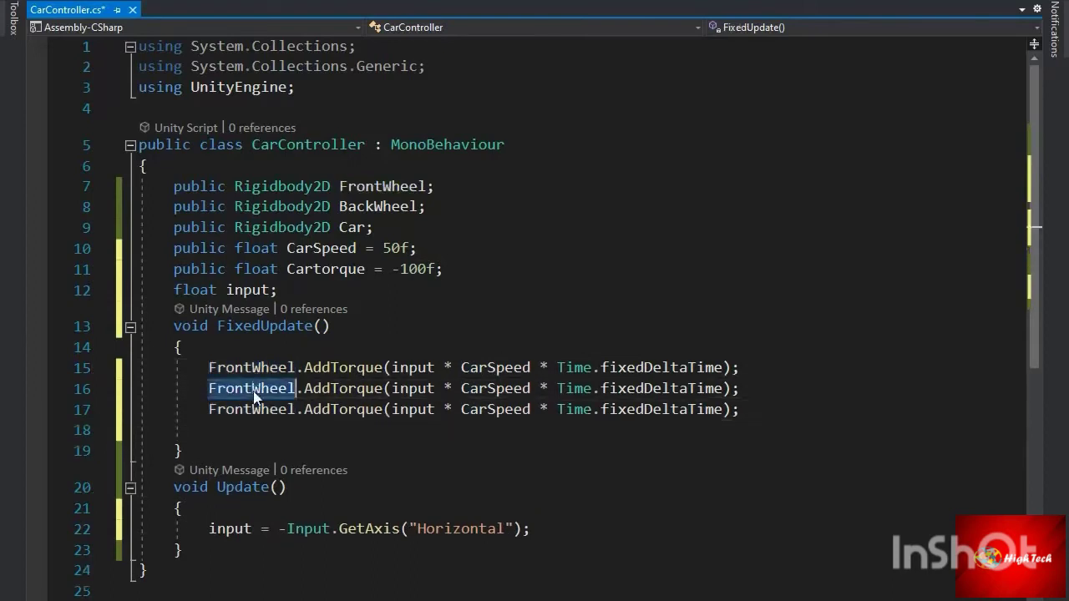
{"action": "type", "text": "ba"}
{"action": "left_click", "coordinate": [260, 424]}
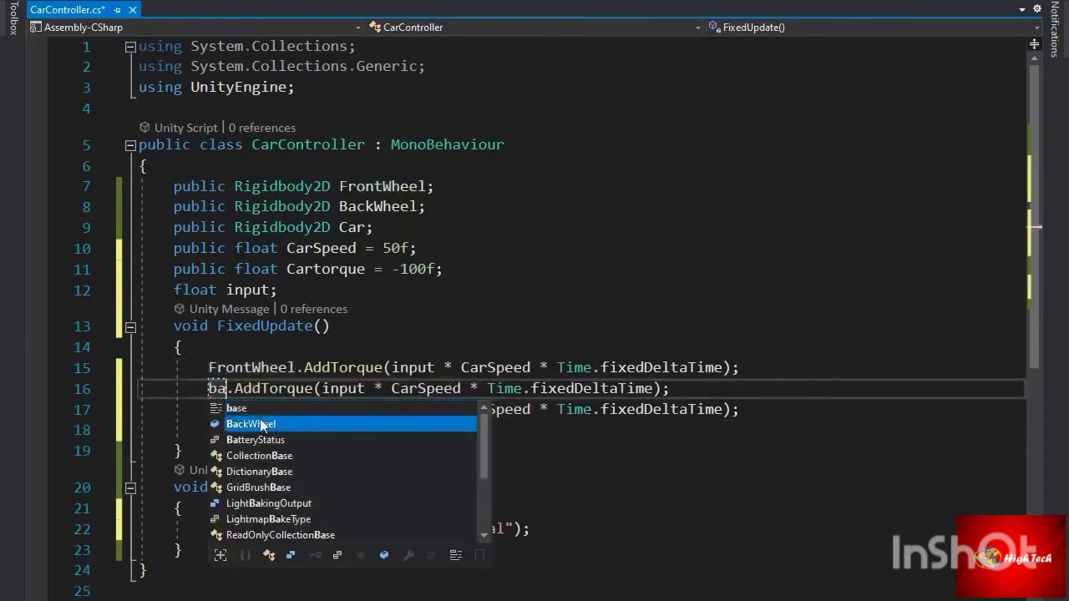
Change the third torque line to Car.AddTorque, using Cartorque as its multiplier.
{"action": "double_click", "coordinate": [260, 424]}
{"action": "double_click", "coordinate": [248, 411]}
{"action": "type", "text": "car"}
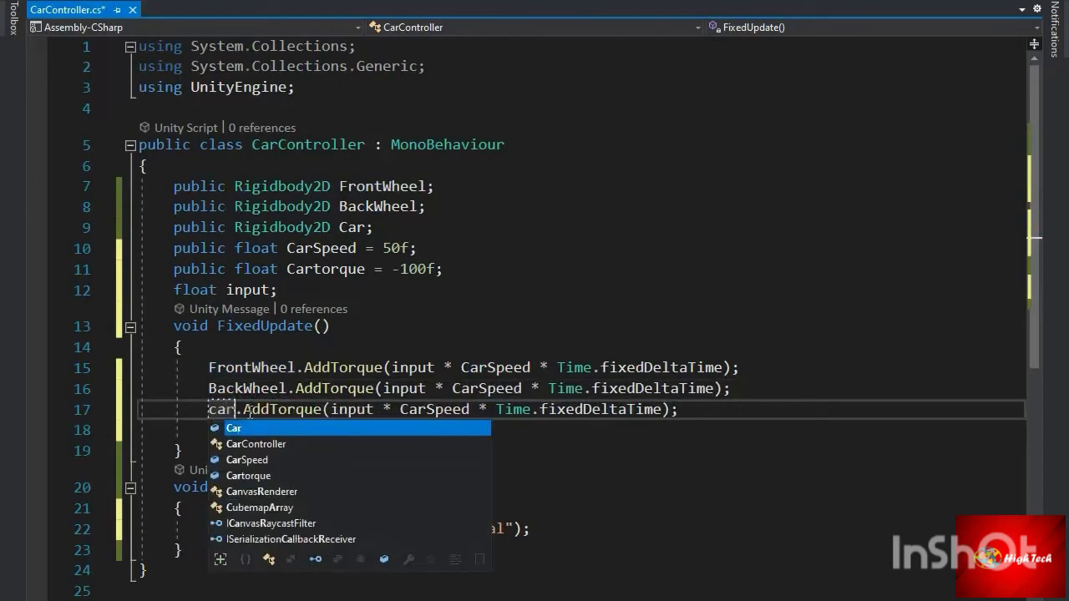
{"action": "double_click", "coordinate": [254, 428]}
{"action": "left_click", "coordinate": [351, 416]}
{"action": "double_click", "coordinate": [411, 416]}
{"action": "type", "text": "car"}
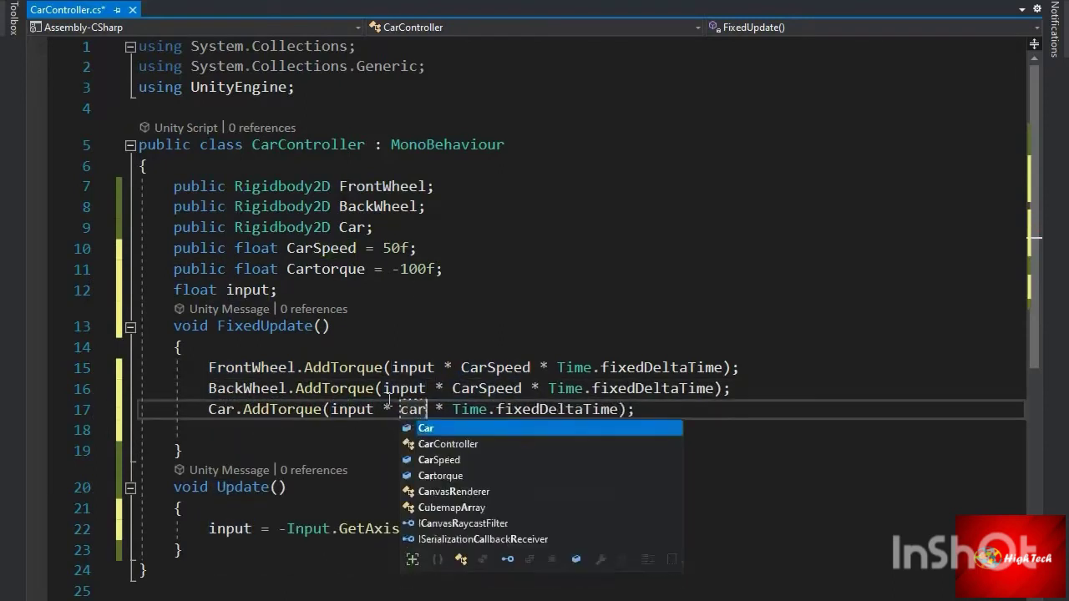
{"action": "type", "text": "t"}
{"action": "key", "text": "Tab"}
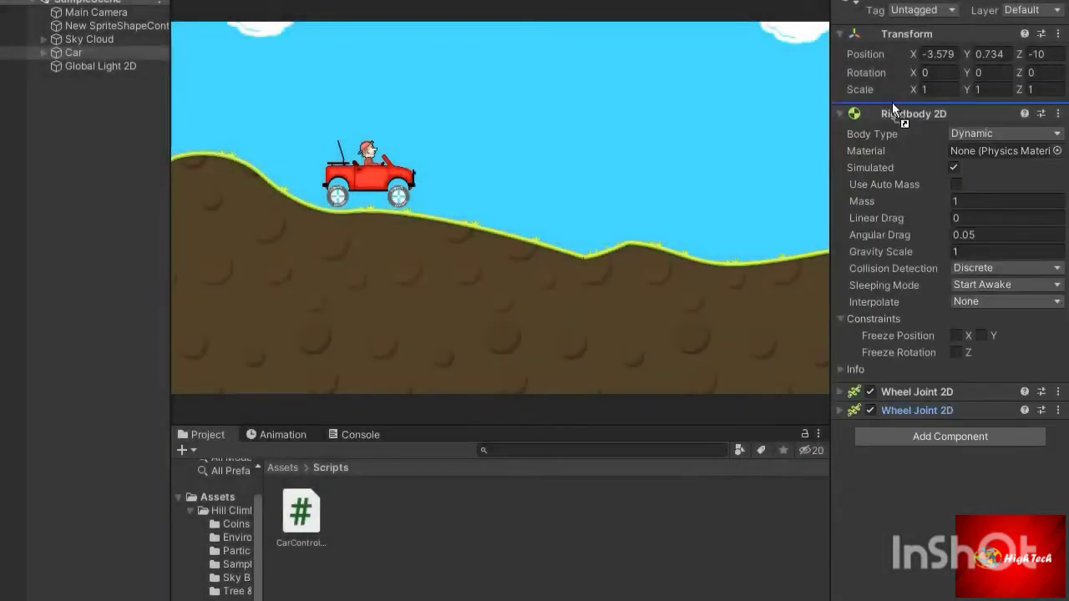
Attach CarController to the Car and assign its Rigidbody 2D, Front Tire and Back Tire.
{"action": "left_click_drag", "start_coordinate": [892, 101], "coordinate": [900, 103]}
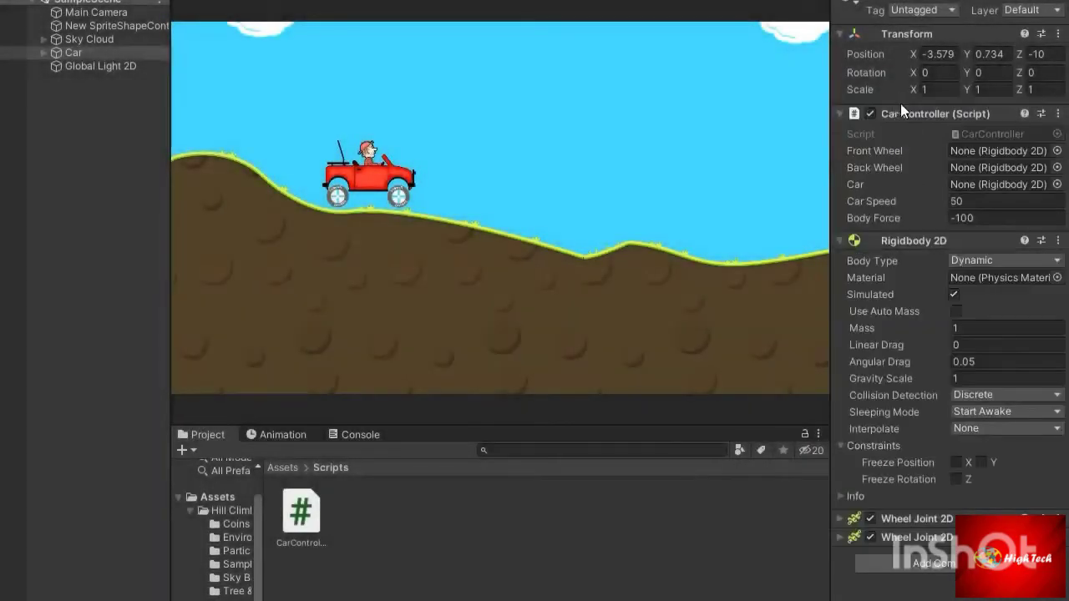
{"action": "left_click", "coordinate": [908, 241]}
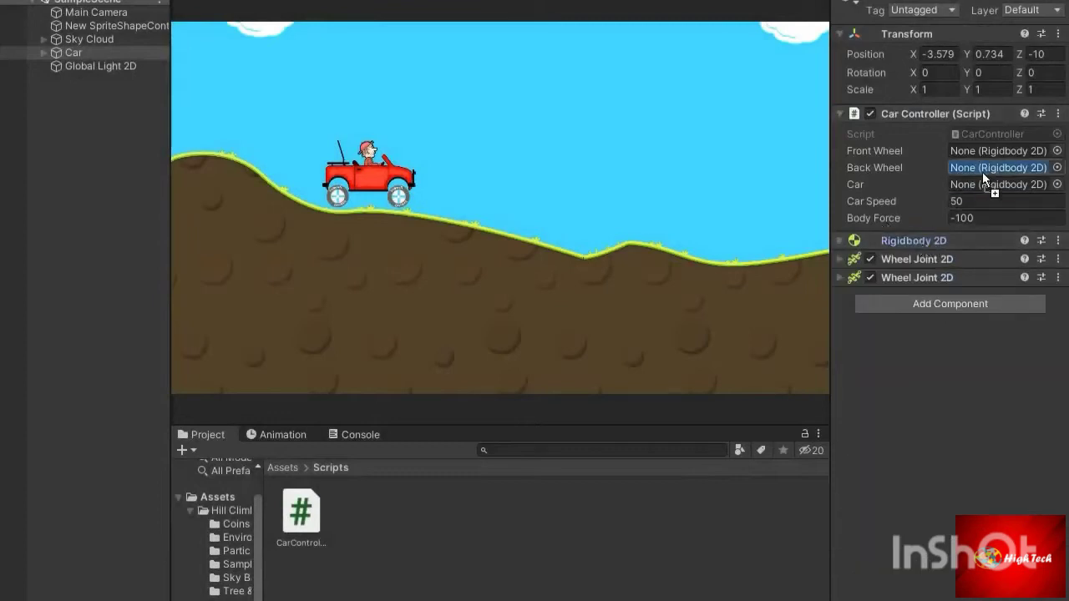
{"action": "left_click_drag", "start_coordinate": [977, 201], "coordinate": [982, 183]}
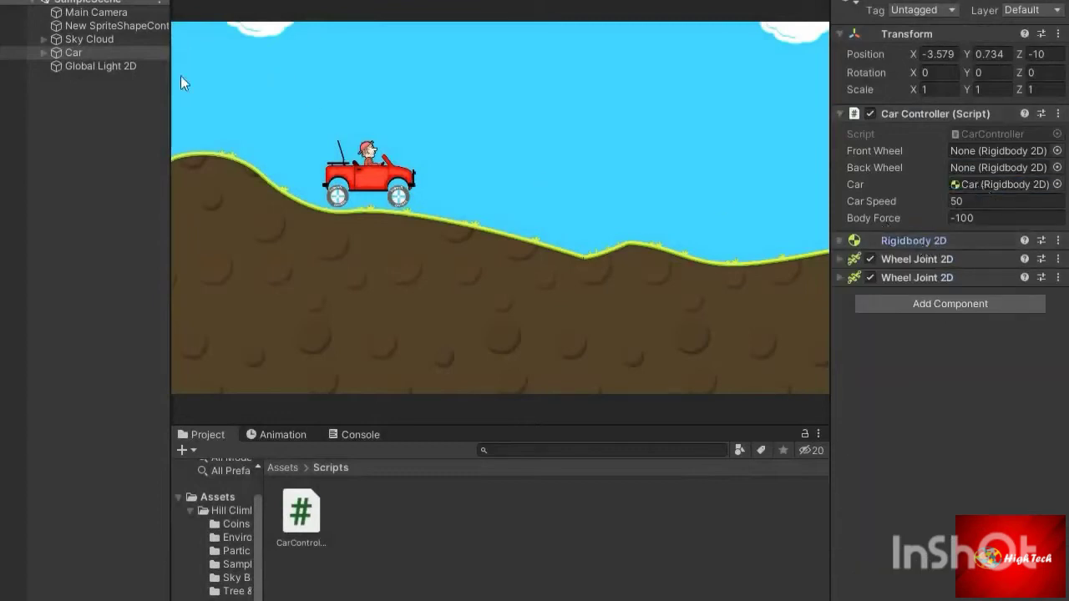
{"action": "left_click", "coordinate": [43, 51]}
{"action": "mouse_move", "coordinate": [73, 78]}
{"action": "left_mouse_down"}
{"action": "mouse_move", "coordinate": [815, 157]}
{"action": "mouse_move", "coordinate": [998, 152]}
{"action": "left_mouse_up"}
{"action": "left_click_drag", "start_coordinate": [76, 63], "coordinate": [980, 182]}
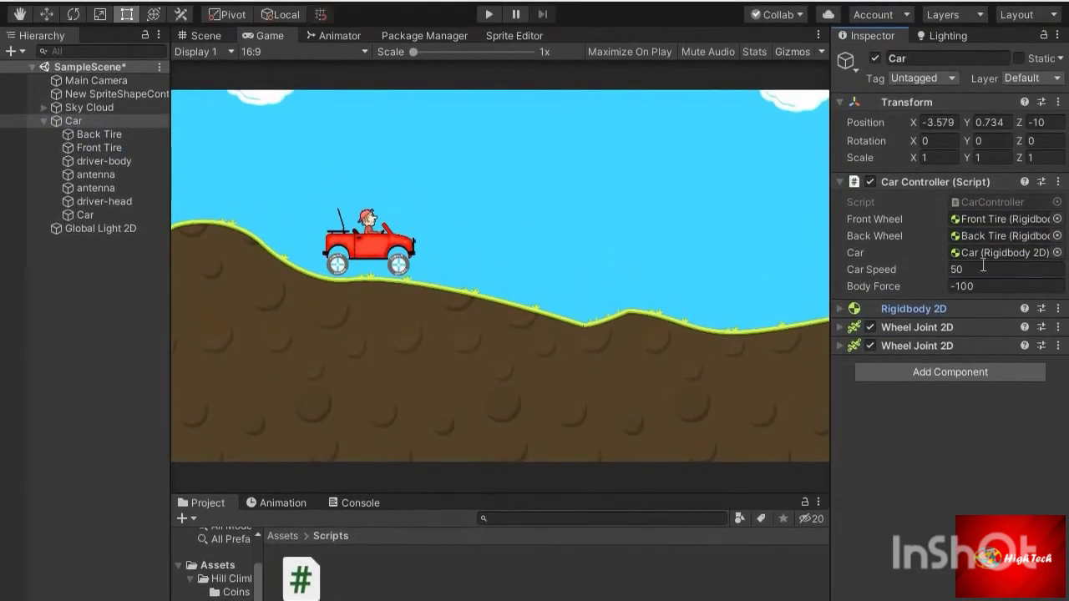
Play the scene, drive the car over the hills with the arrow keys, then stop.
{"action": "left_click", "coordinate": [484, 17]}
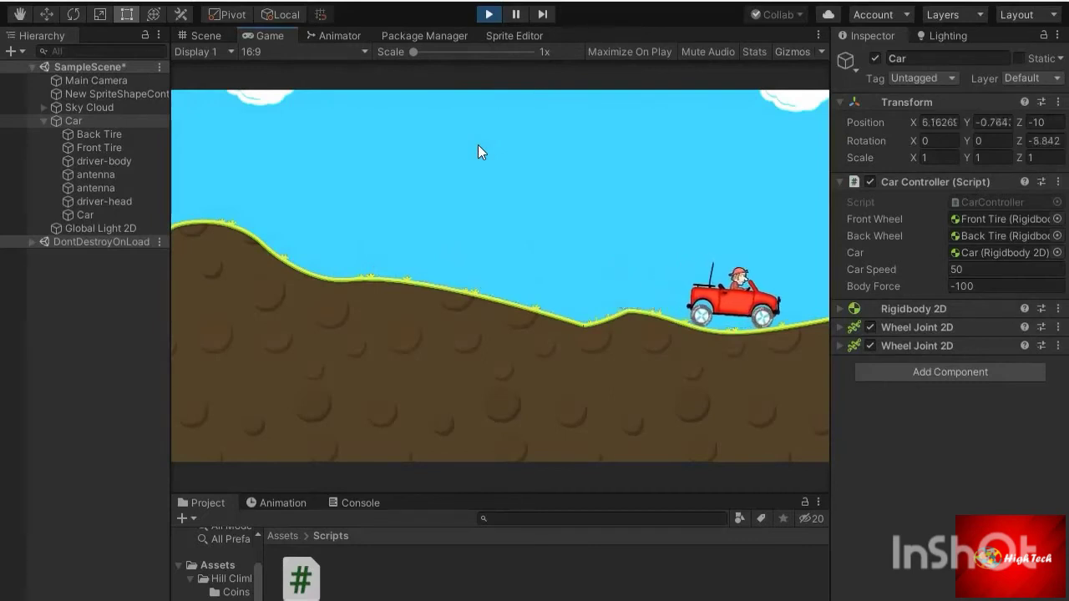
{"action": "key", "text": "Left"}
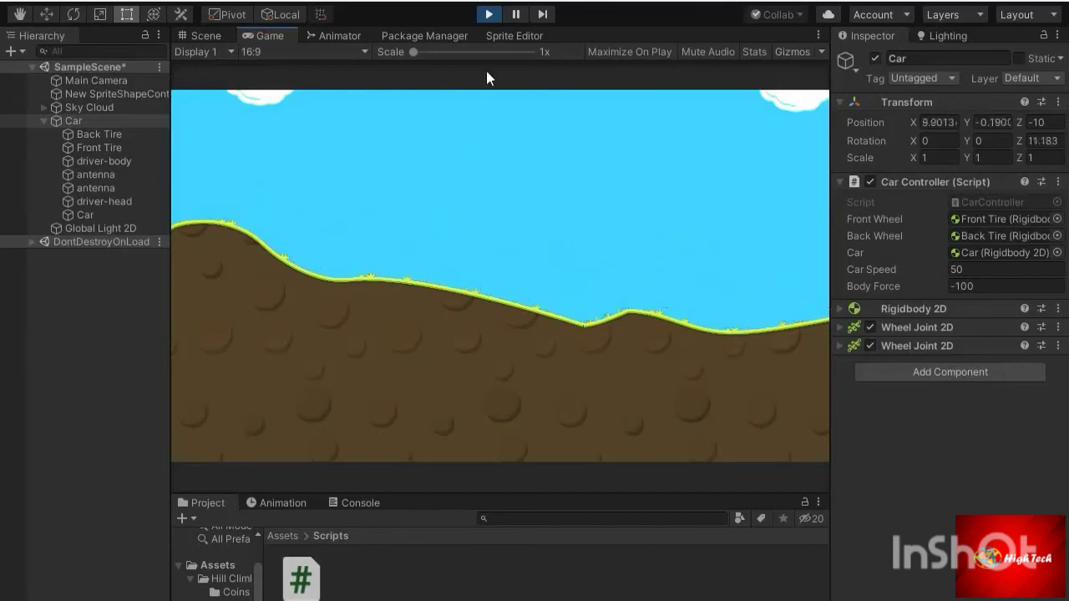
{"action": "left_click", "coordinate": [490, 14]}
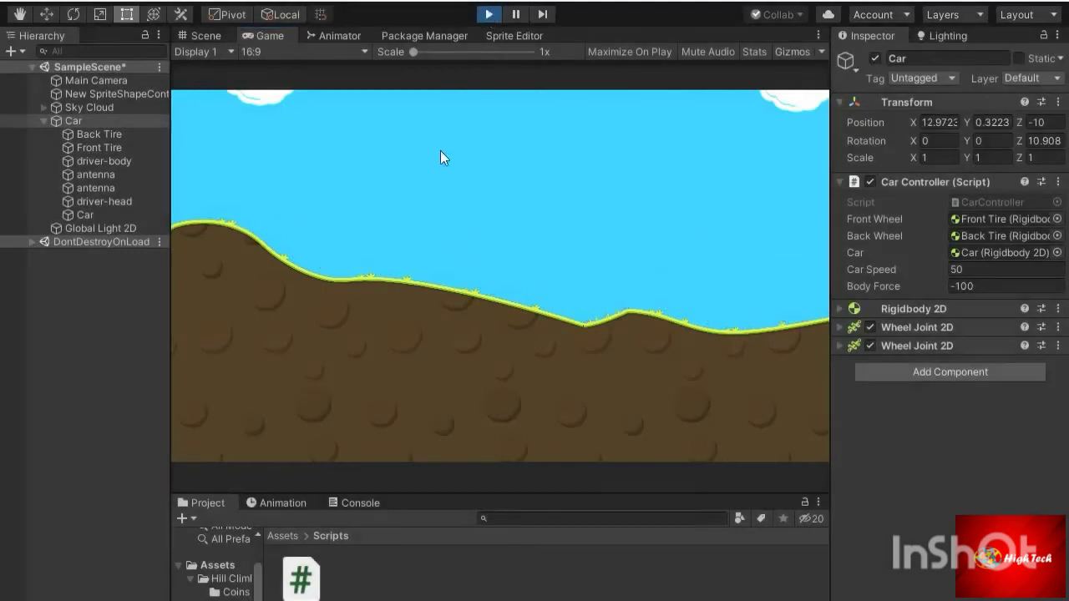
Select Main Camera and create a new C# script in the Scripts folder.
{"action": "left_click", "coordinate": [83, 80]}
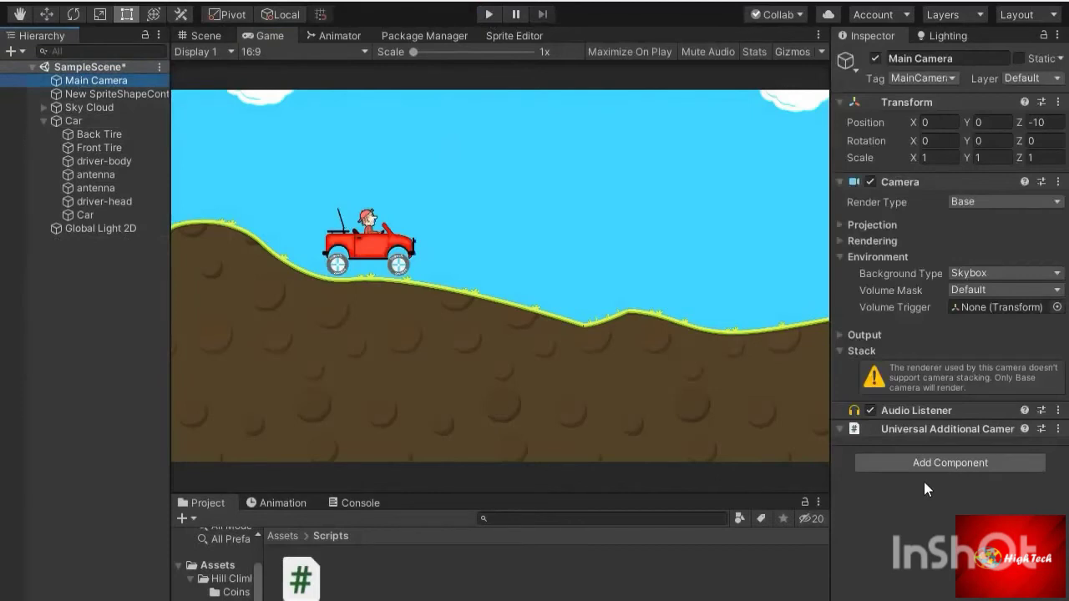
{"action": "left_click", "coordinate": [911, 471]}
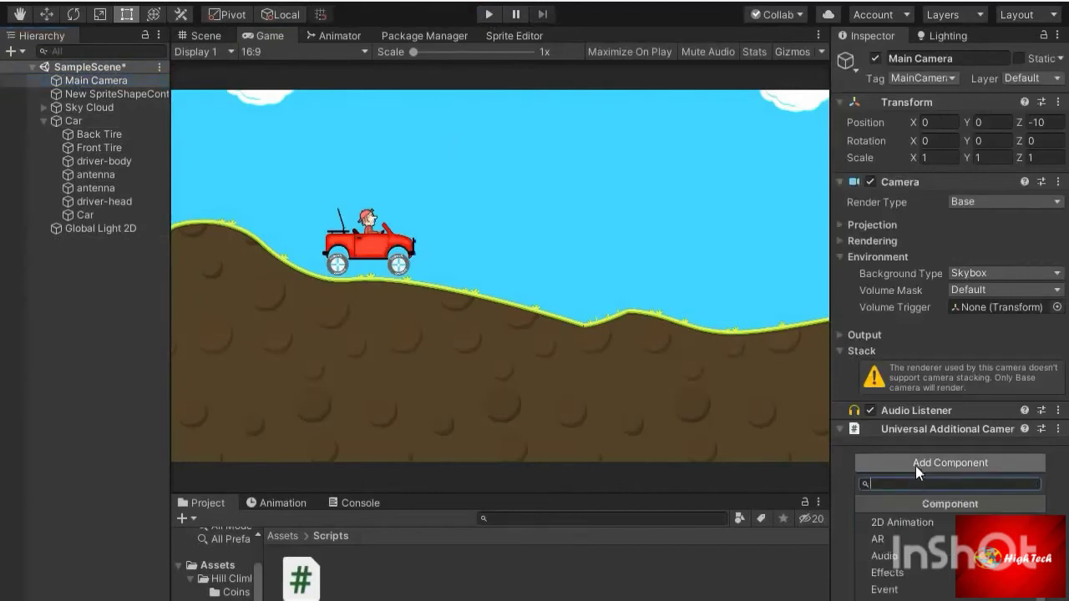
{"action": "right_click", "coordinate": [554, 564]}
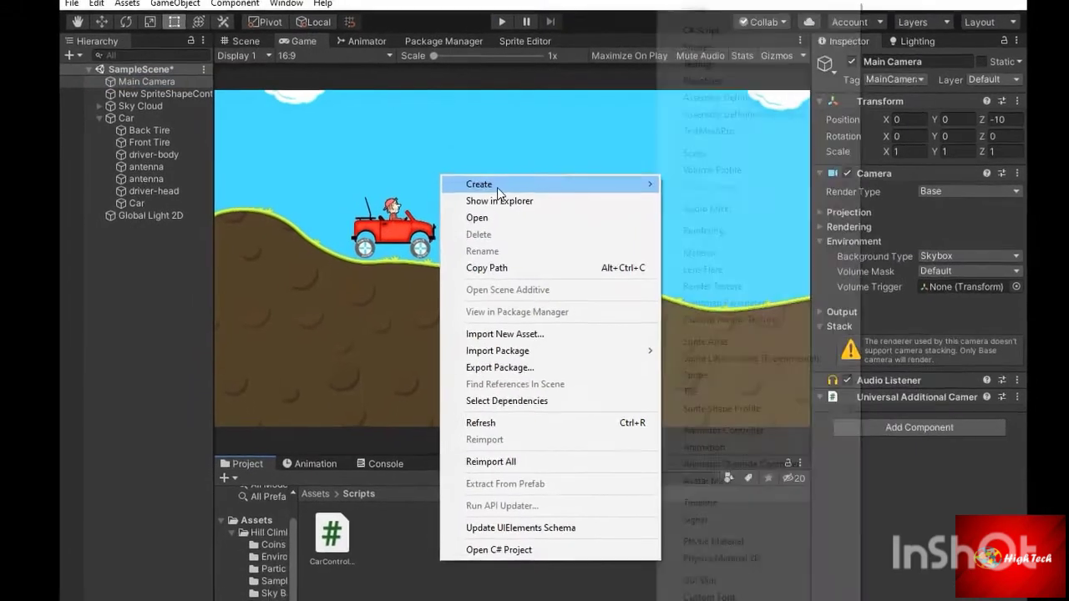
{"action": "mouse_move", "coordinate": [497, 189]}
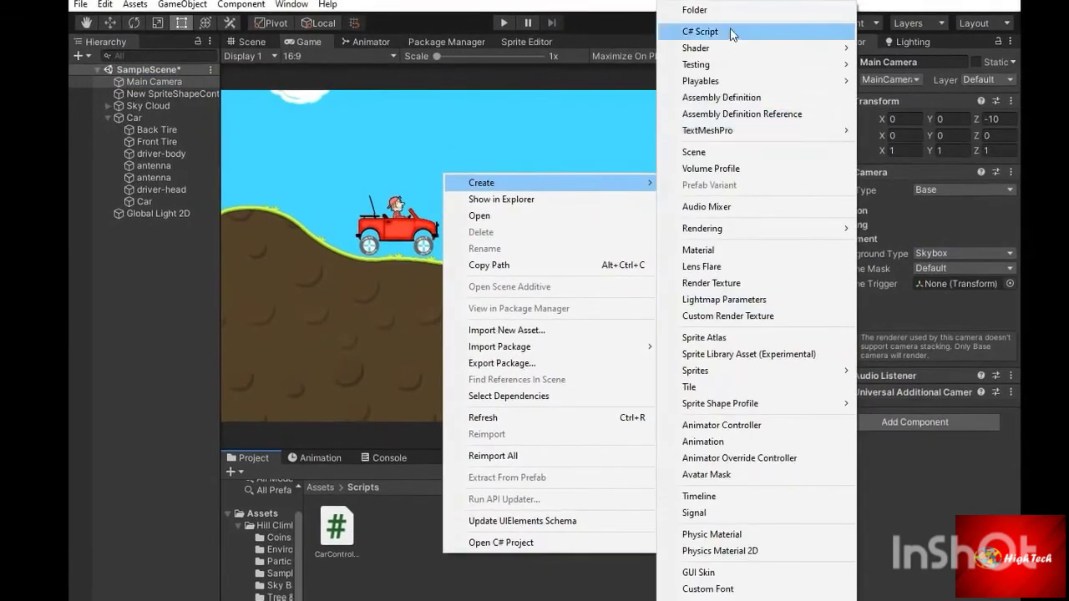
{"action": "left_click", "coordinate": [717, 30]}
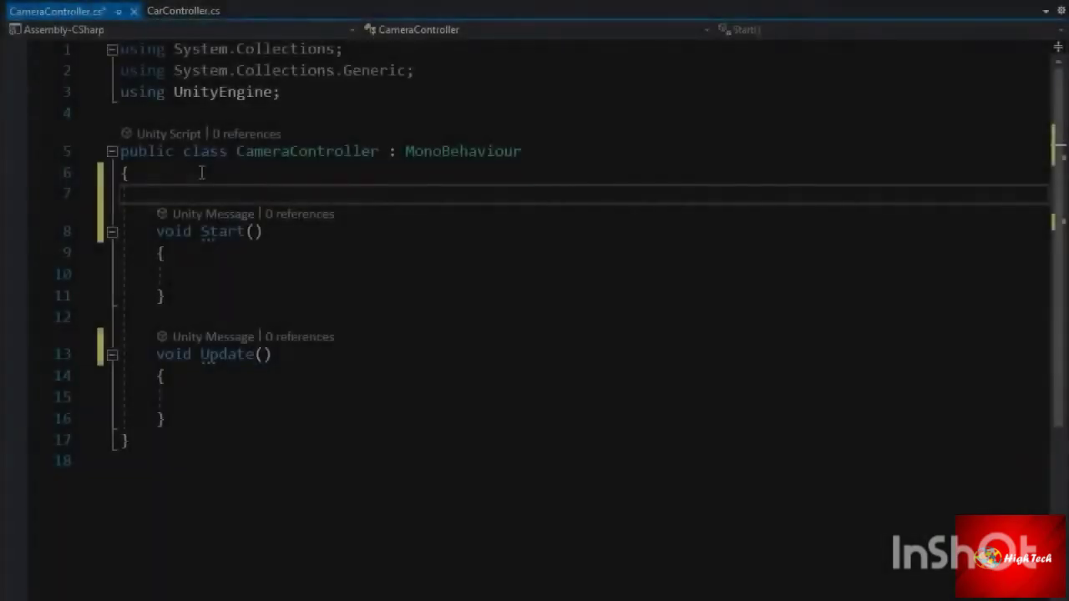
Declare public Transform Target and private Vector3 offset, and initialise offset in Start.
{"action": "type", "text": "public Tr"}
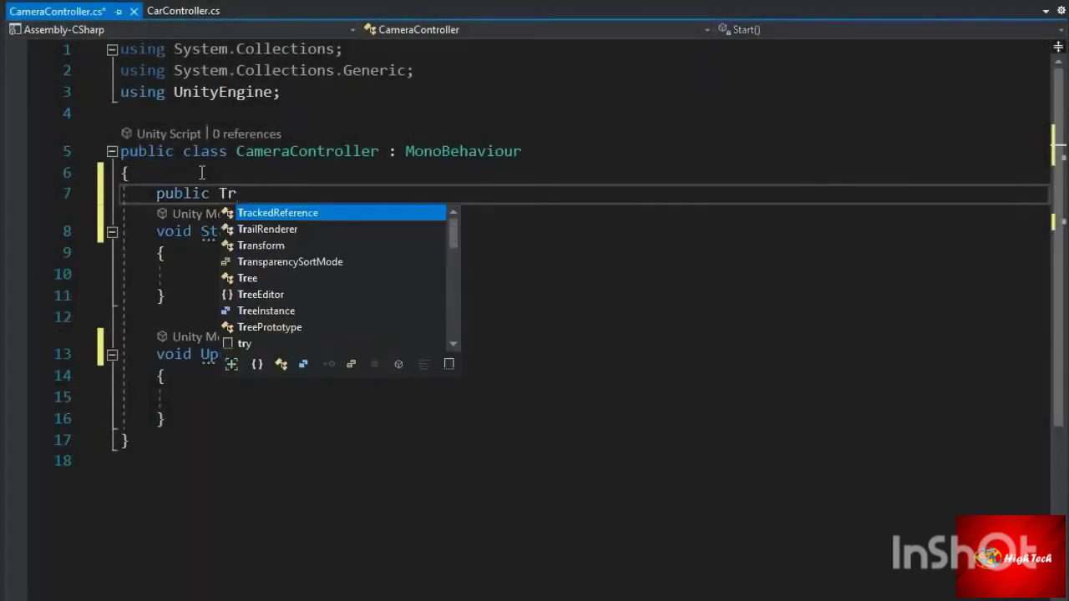
{"action": "type", "text": "ansform "}
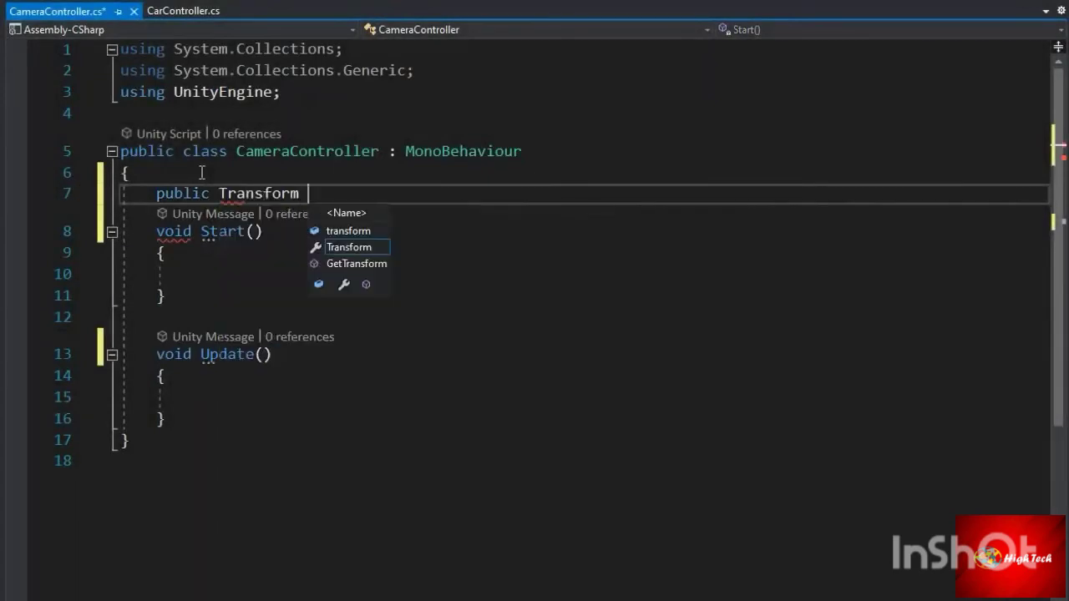
{"action": "type", "text": "Targe"}
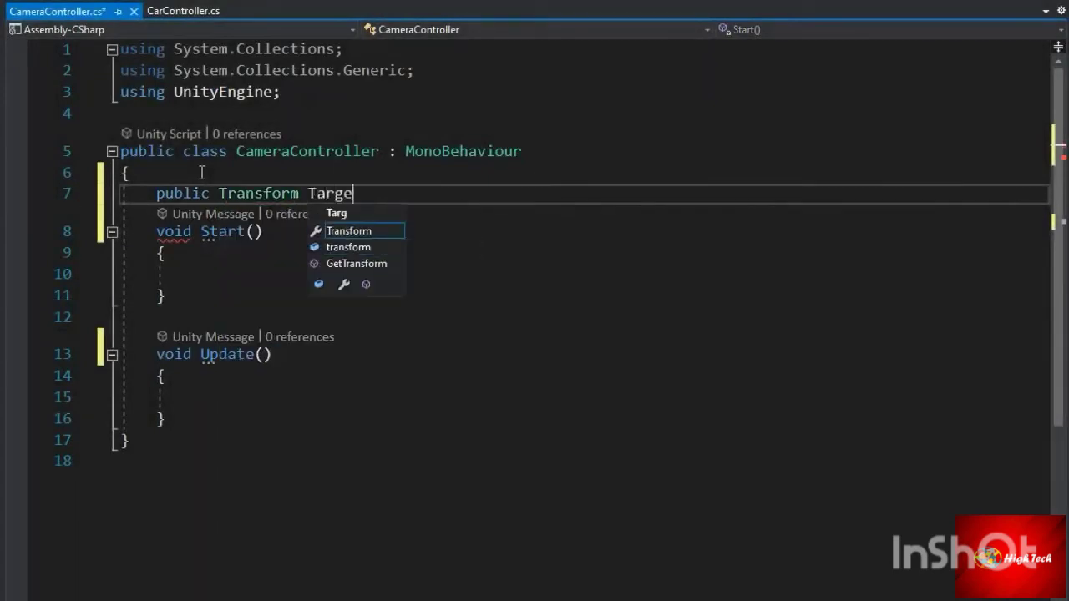
{"action": "type", "text": "t;"}
{"action": "key", "text": "Return"}
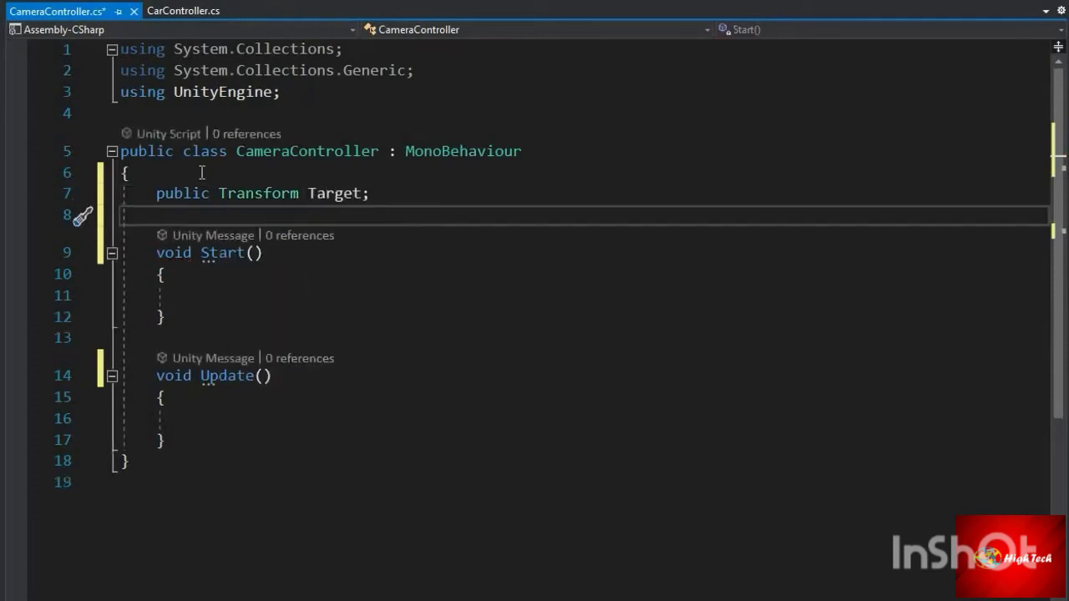
{"action": "type", "text": "private"}
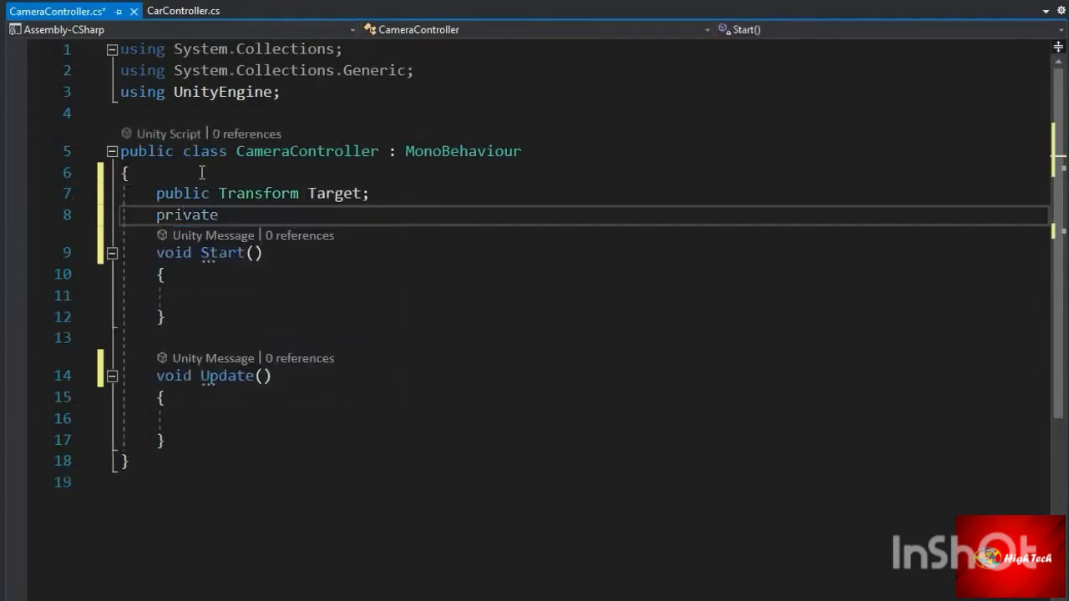
{"action": "type", "text": " Vector3 offset;"}
{"action": "left_click", "coordinate": [212, 295]}
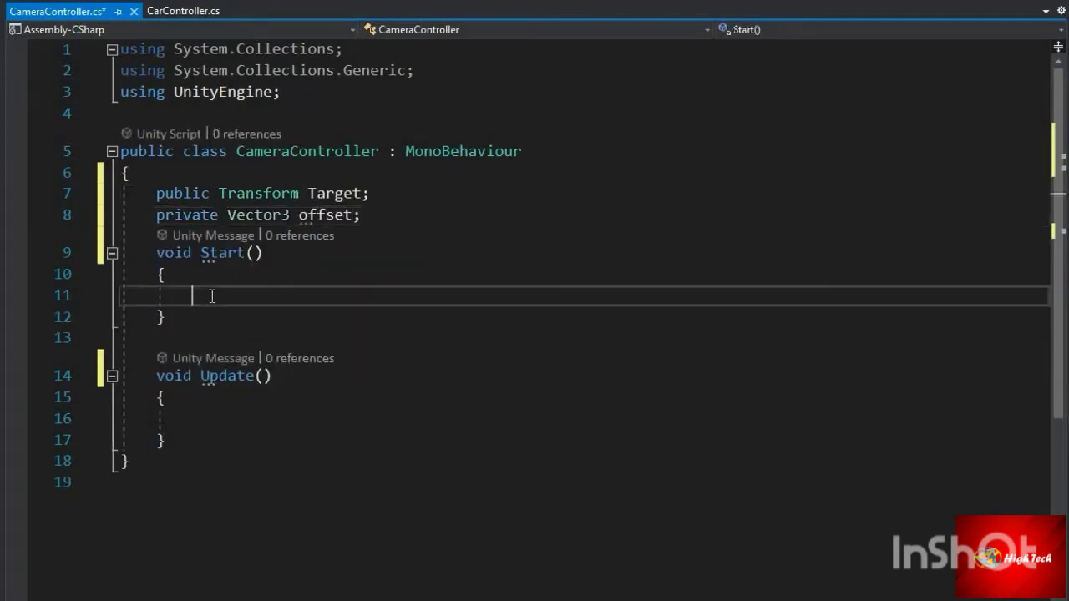
{"action": "type", "text": "offset ="}
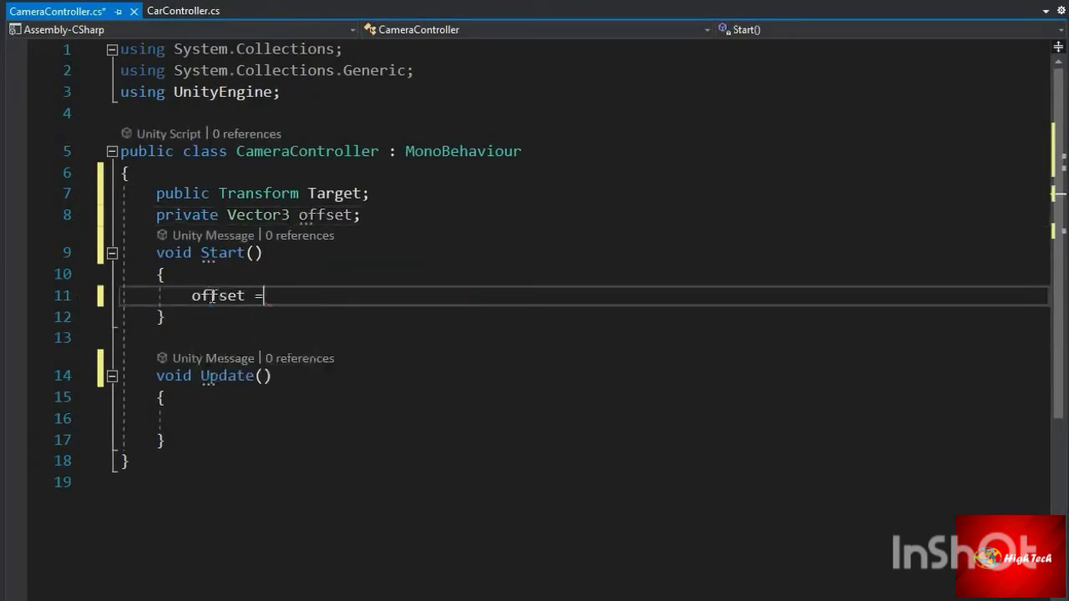
{"action": "type", "text": " transform.po"}
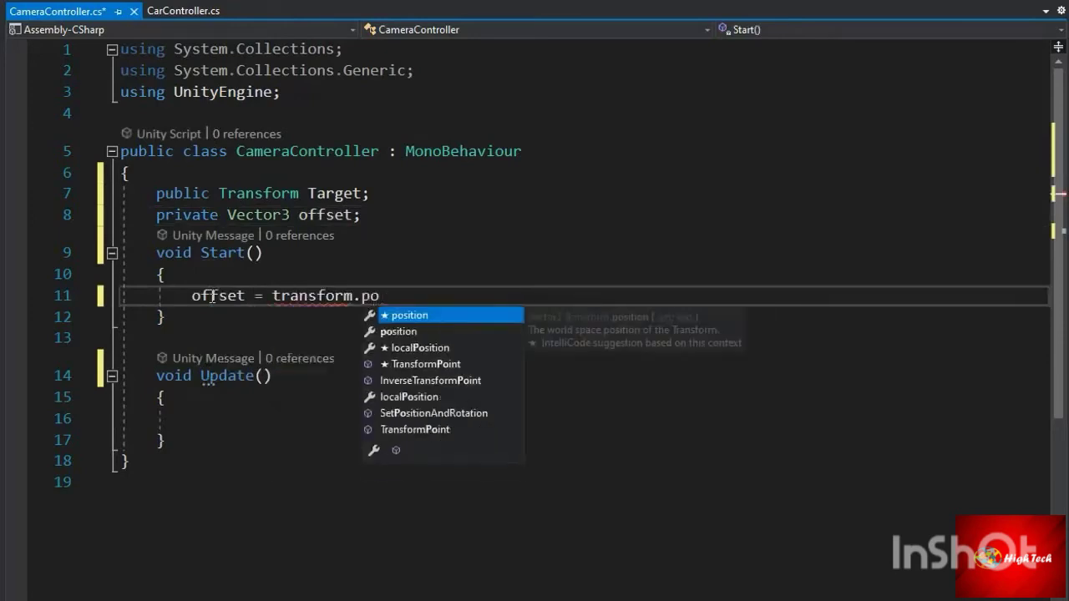
{"action": "type", "text": "sition - offset;"}
Set transform.position = Target.position + offset in Update, save, and start a public float MaxY field.
{"action": "left_click", "coordinate": [248, 420]}
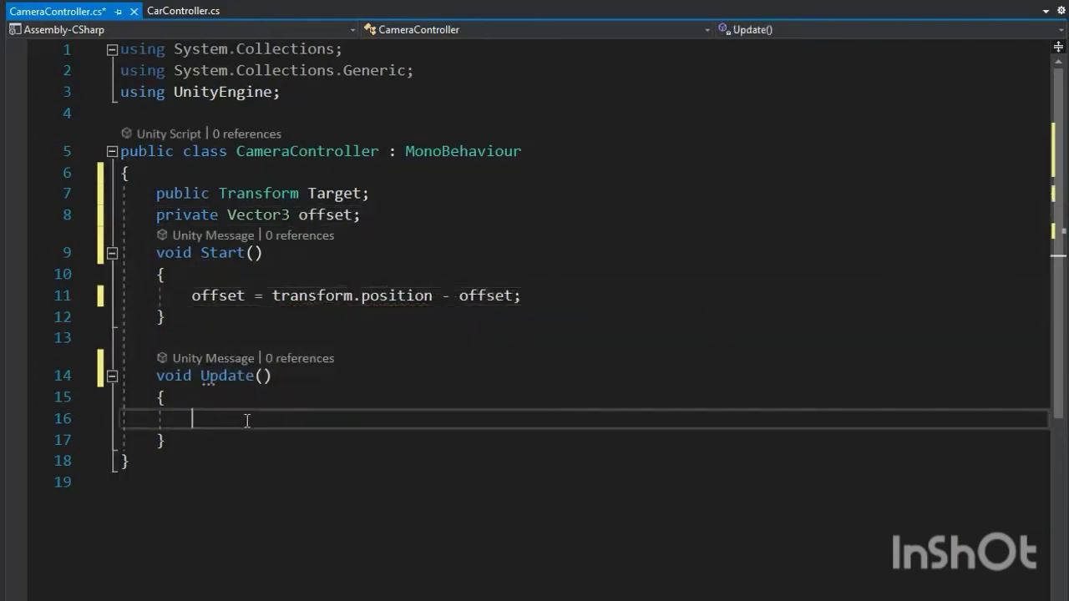
{"action": "type", "text": "tra.p "}
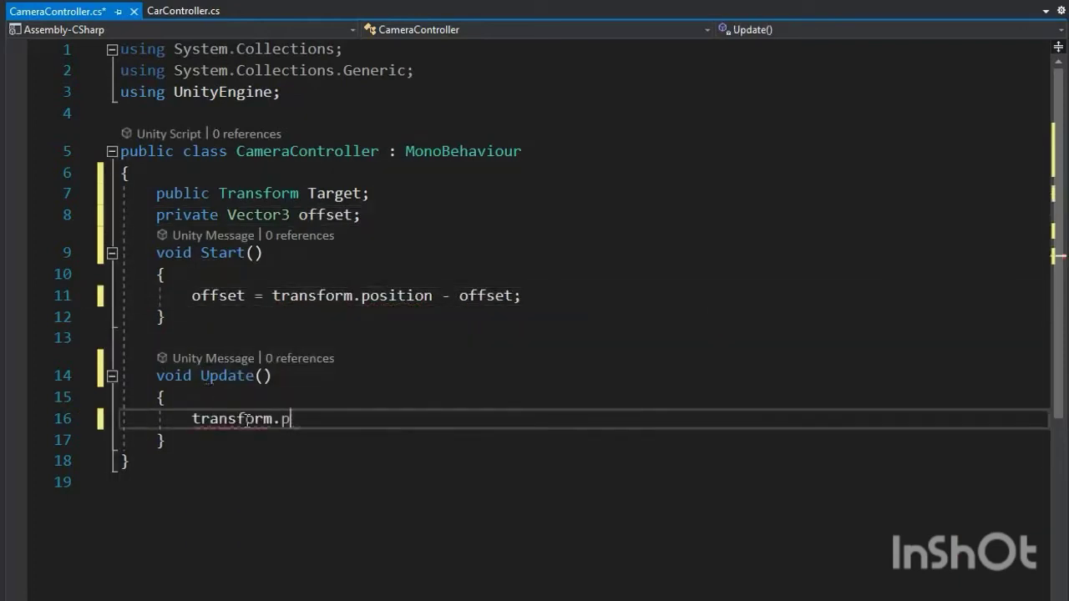
{"action": "type", "text": "="}
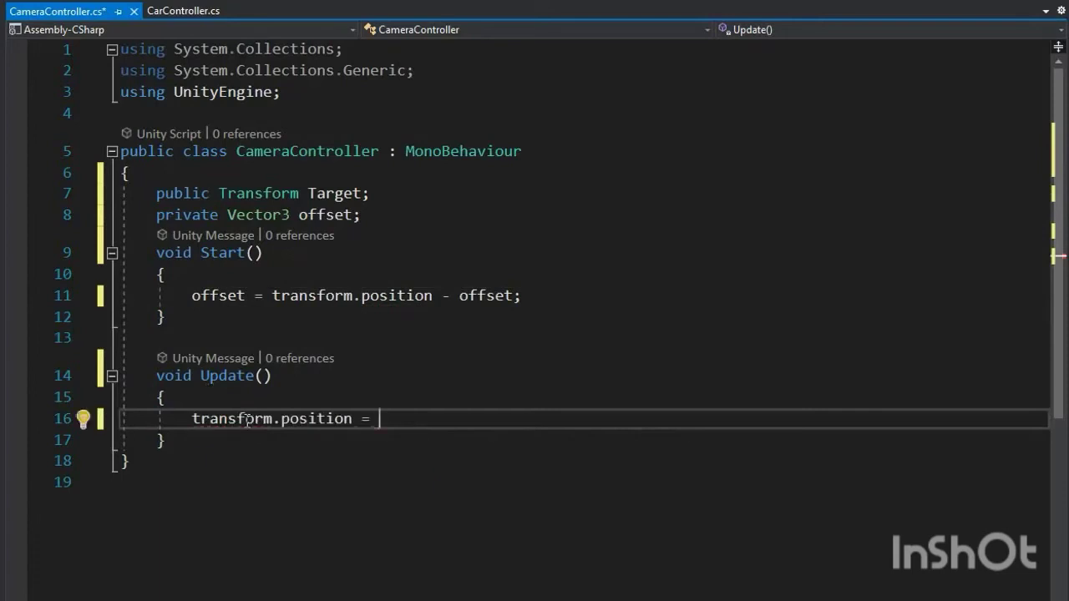
{"action": "type", "text": "tar.po+"}
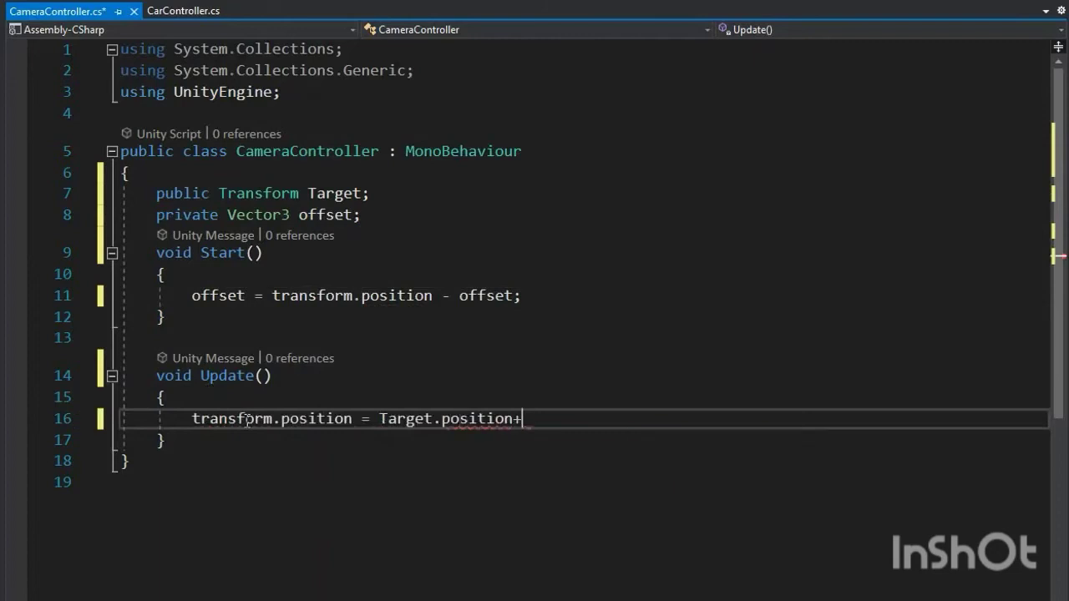
{"action": "type", "text": "offs;"}
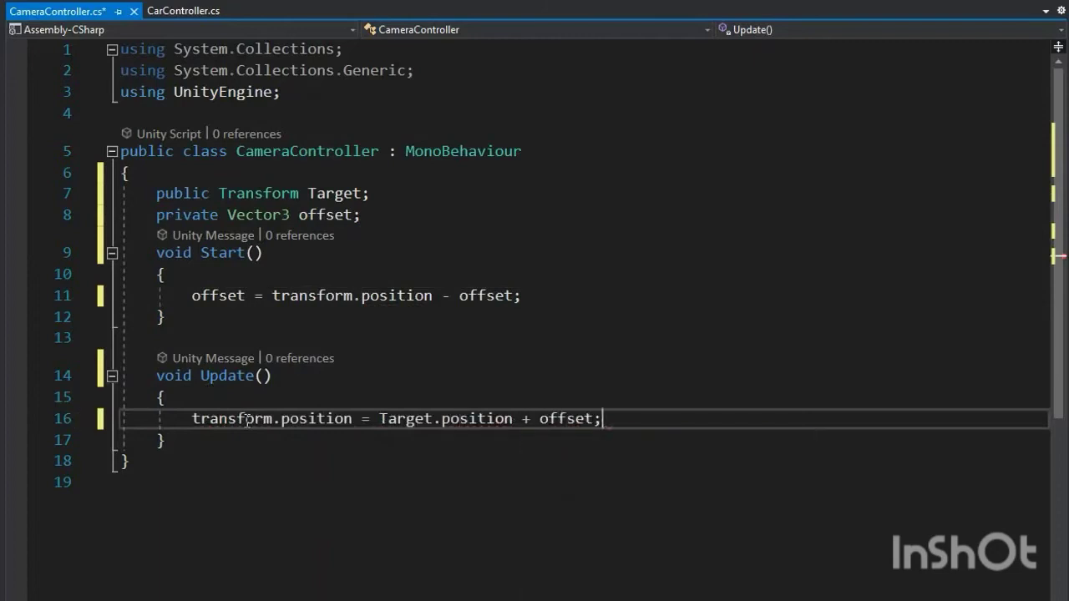
{"action": "key", "text": "ctrl+s"}
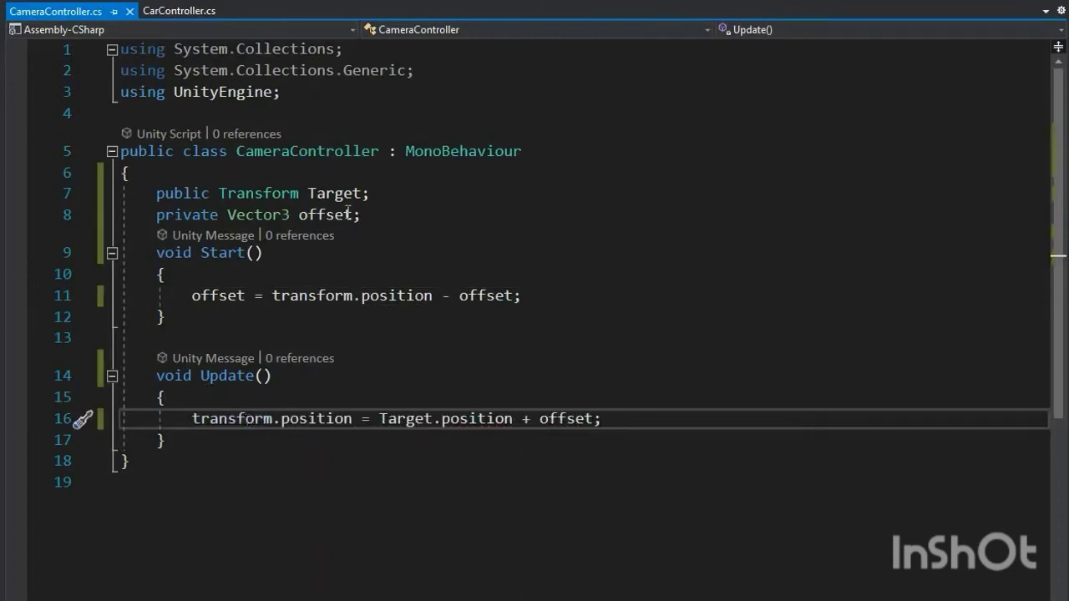
{"action": "left_click", "coordinate": [375, 214]}
{"action": "key", "text": "Return"}
{"action": "type", "text": "float May"}
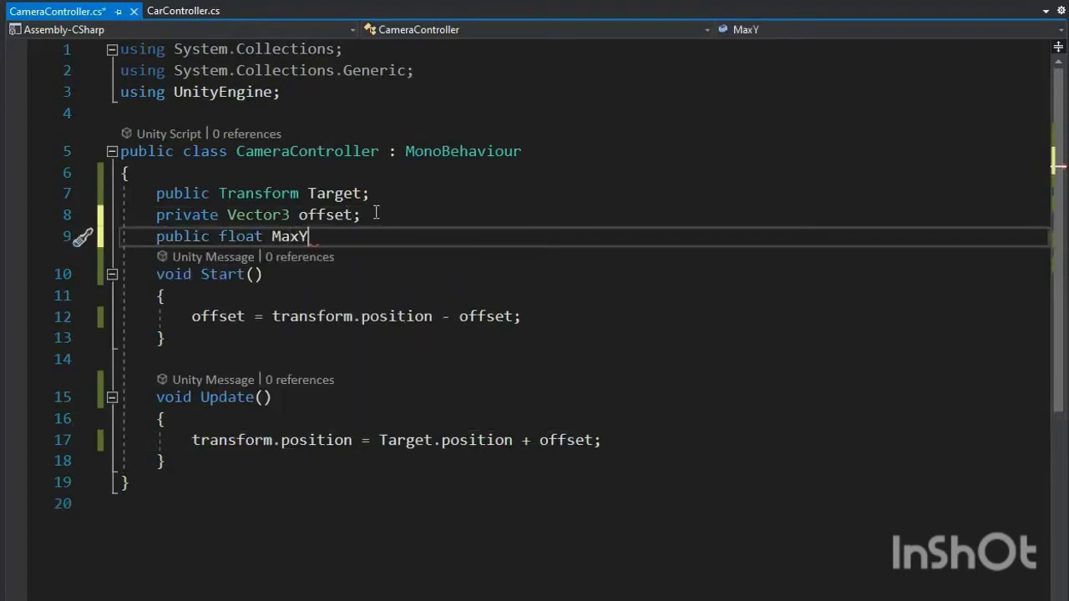
{"action": "type", "text": ", MinY;"}
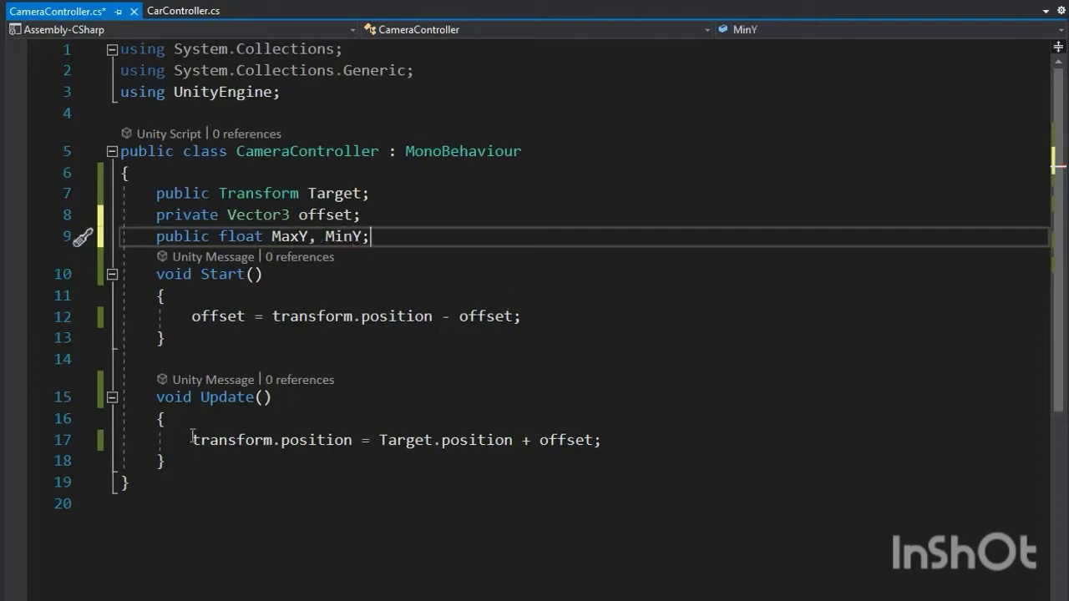
Add Vector3 pos = Target.position + offset in Update and assign transform.position = pos.
{"action": "left_click", "coordinate": [215, 421]}
{"action": "key", "text": "Return"}
{"action": "type", "text": "v3 pos ="}
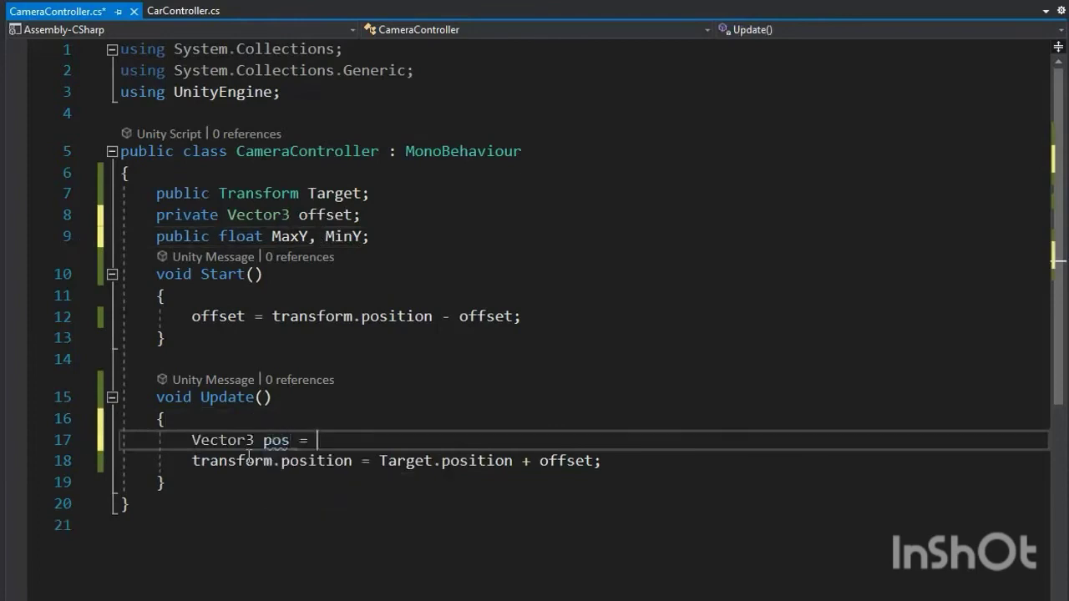
{"action": "left_click_drag", "start_coordinate": [655, 462], "coordinate": [375, 460]}
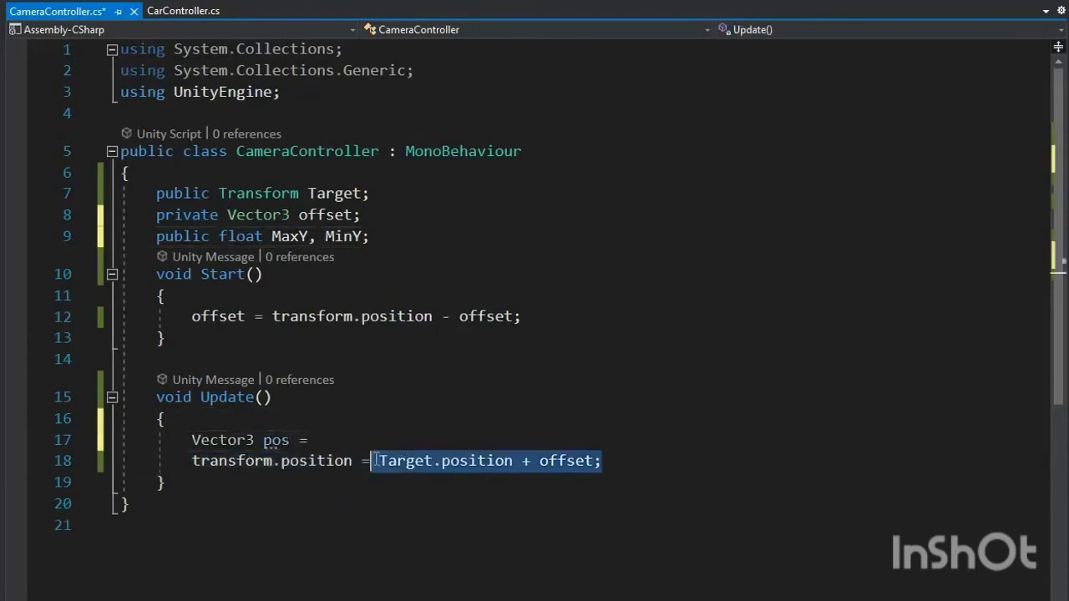
{"action": "key", "text": "ctrl+c"}
{"action": "left_click", "coordinate": [334, 438]}
{"action": "key", "text": "ctrl+v"}
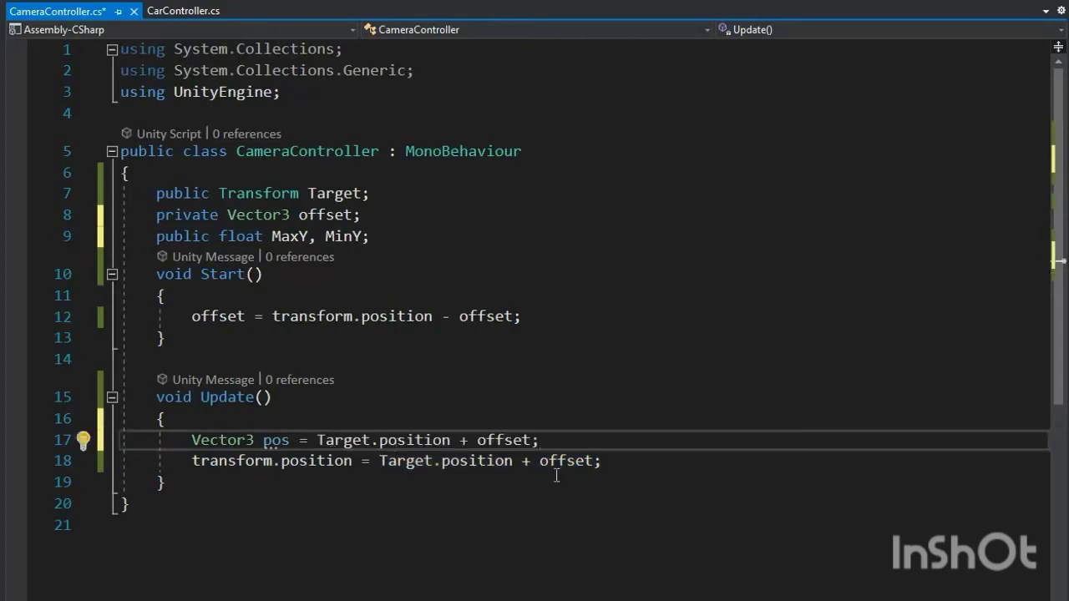
{"action": "left_click_drag", "start_coordinate": [592, 462], "coordinate": [380, 462]}
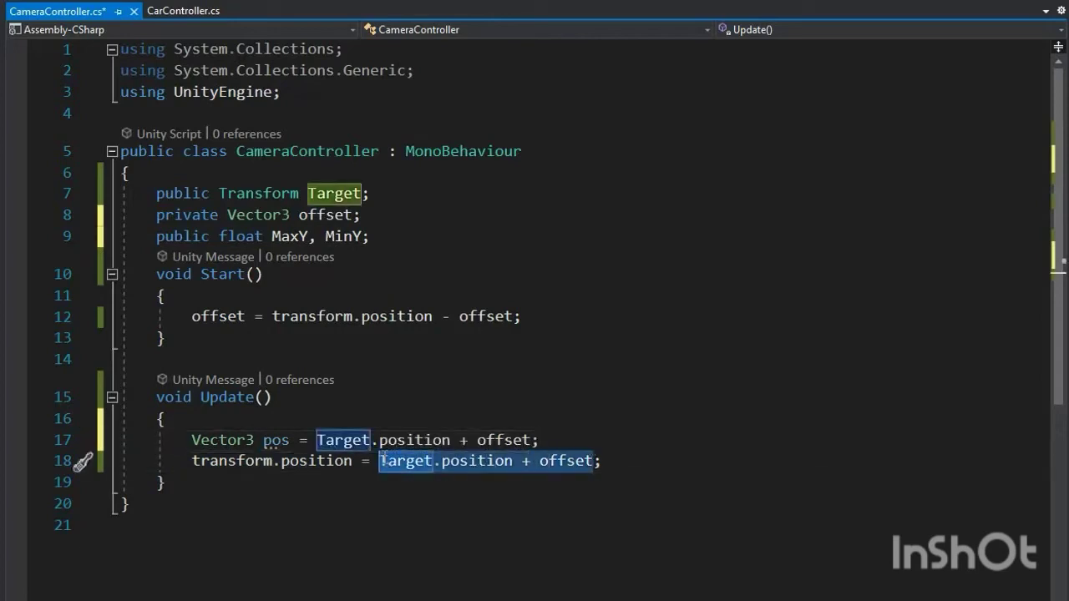
{"action": "type", "text": "po"}
{"action": "key", "text": "Tab"}
Clamp pos.y between MinY and MaxY with Mathf.Clamp.
{"action": "left_click", "coordinate": [584, 447]}
{"action": "key", "text": "Return"}
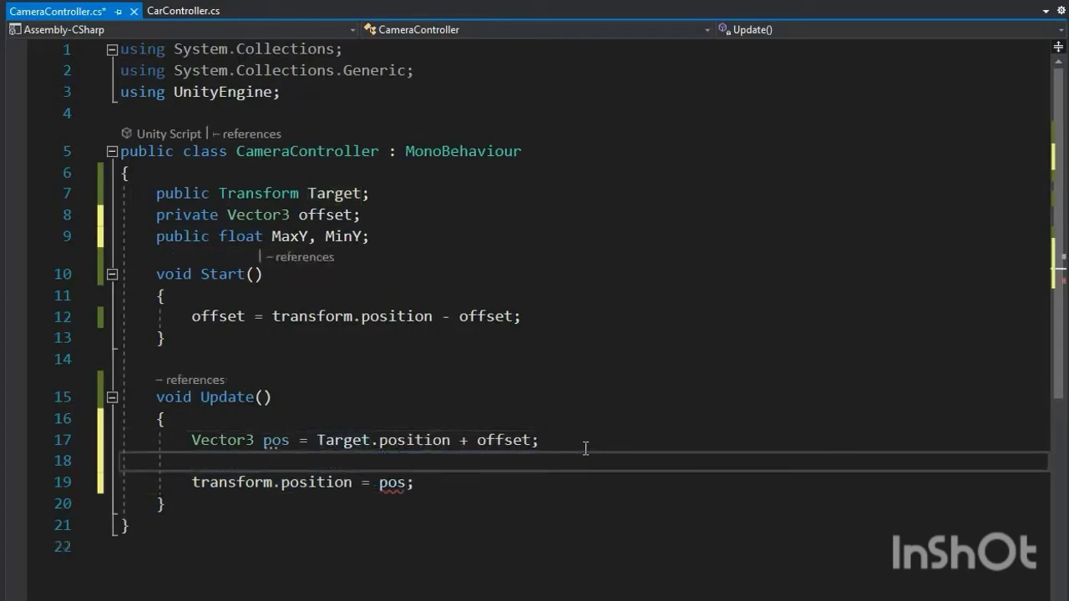
{"action": "type", "text": "pos.y= math"}
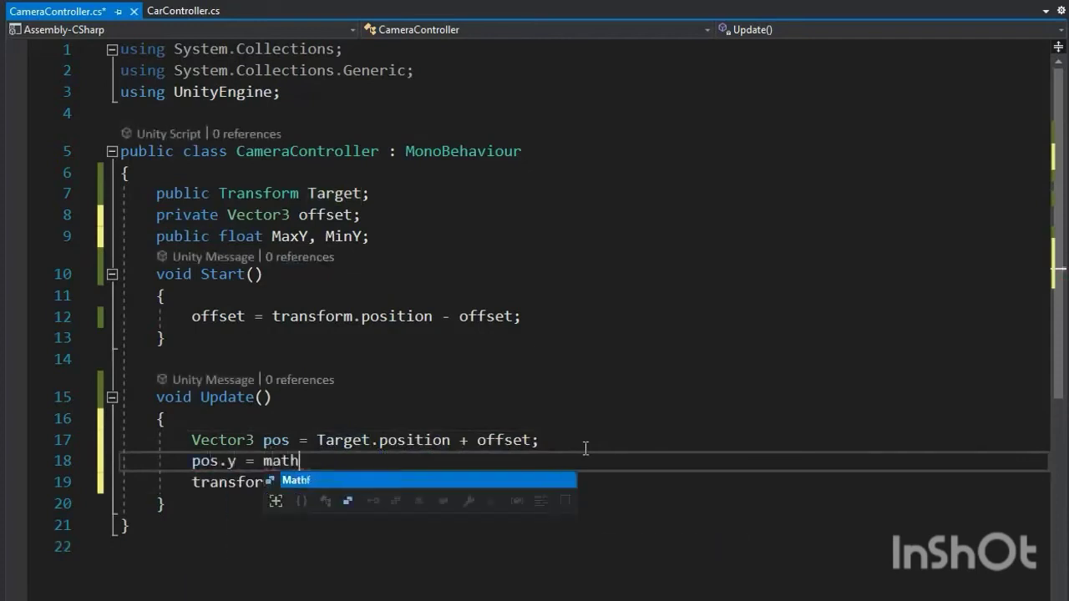
{"action": "type", "text": ".cl("}
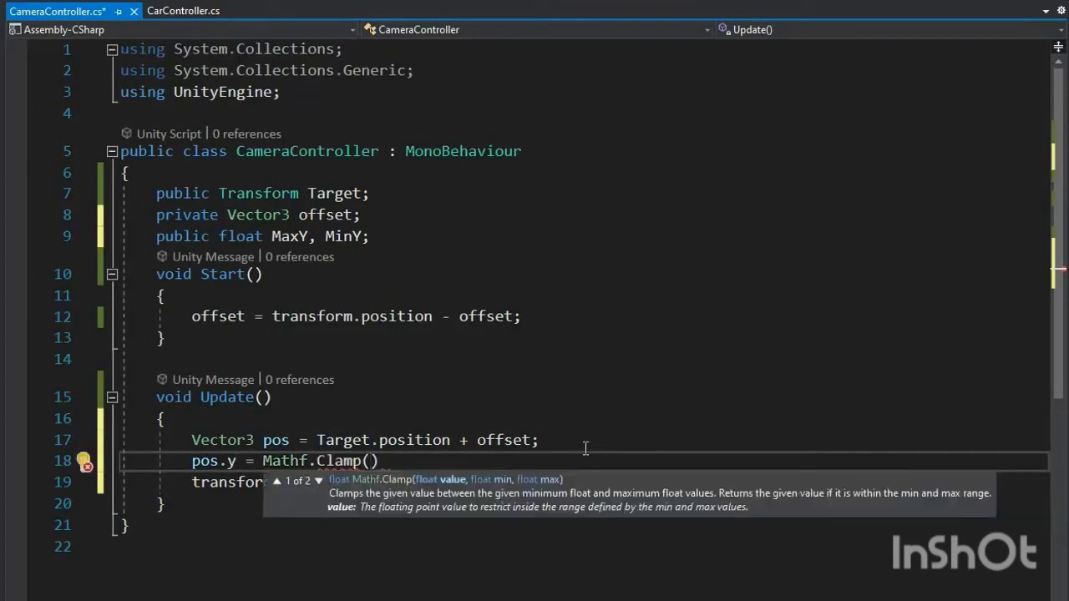
{"action": "type", "text": "pos.y"}
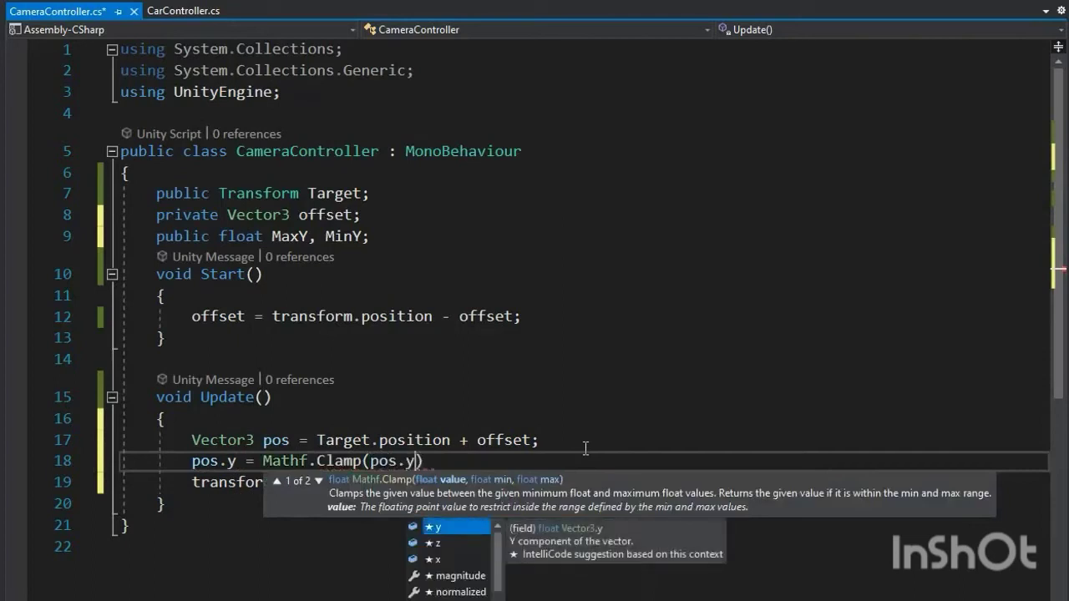
{"action": "type", "text": ","}
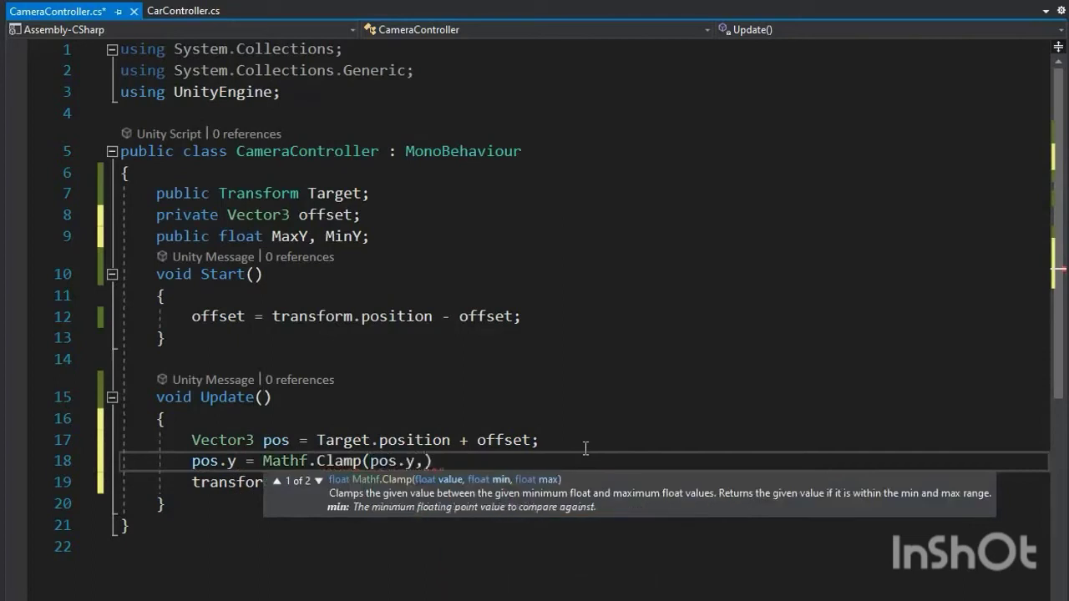
{"action": "type", "text": "miny"}
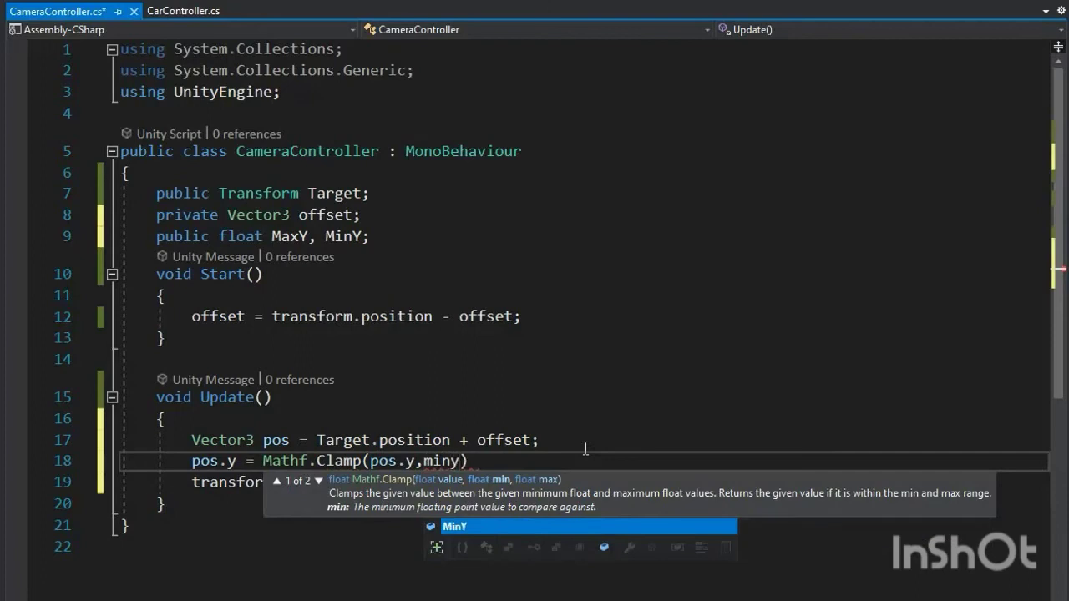
{"action": "type", "text": ",max)"}
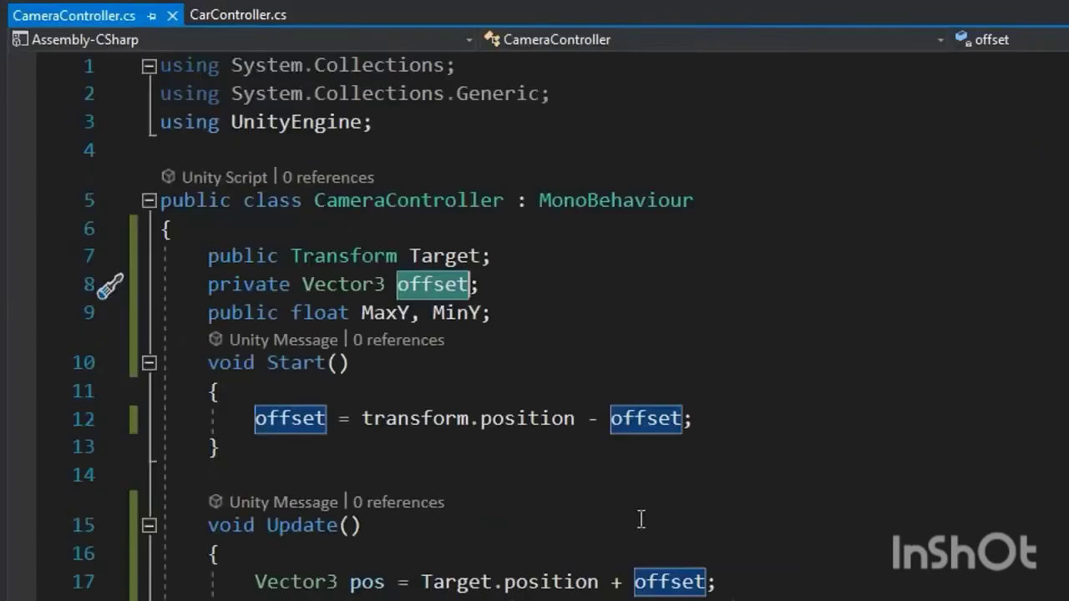
In Start, compute offset by subtracting Target.position from transform.position.
{"action": "left_click", "coordinate": [647, 418]}
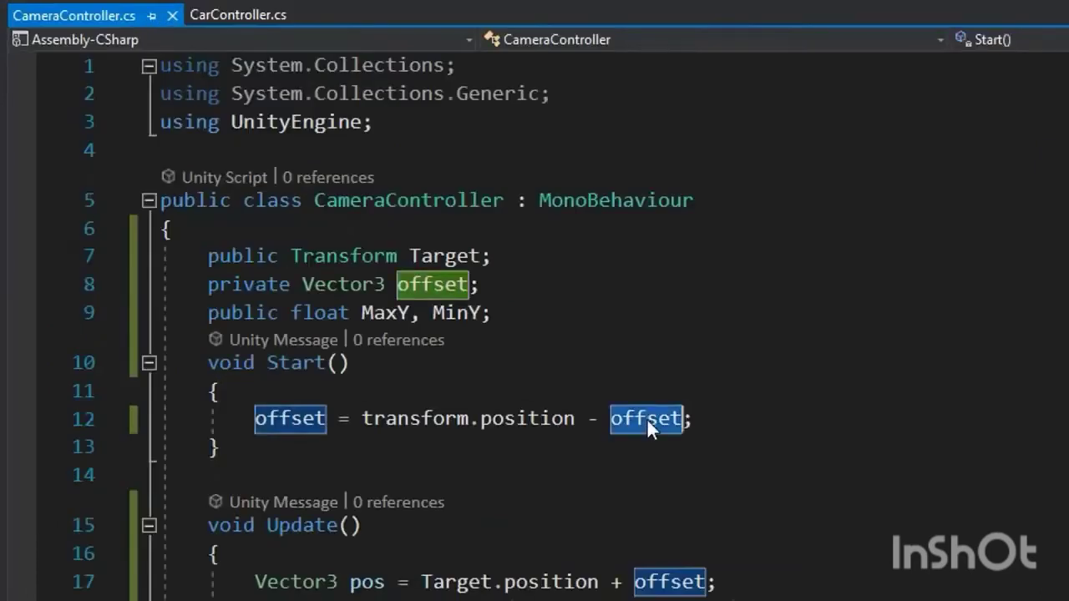
{"action": "double_click", "coordinate": [644, 418]}
{"action": "type", "text": "transform"}
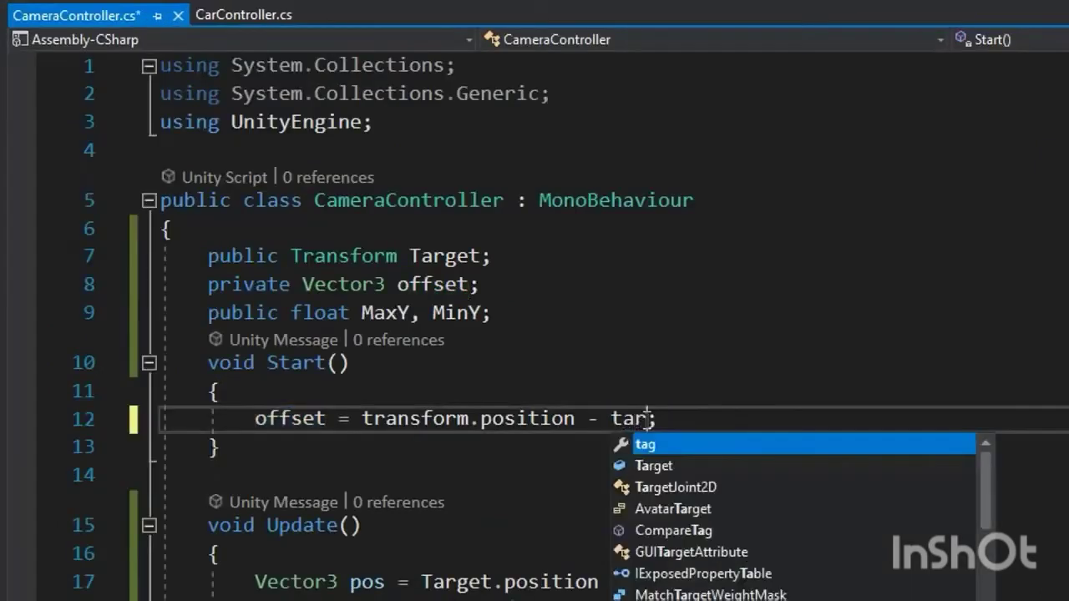
{"action": "type", "text": ".po"}
{"action": "key", "text": "Tab"}
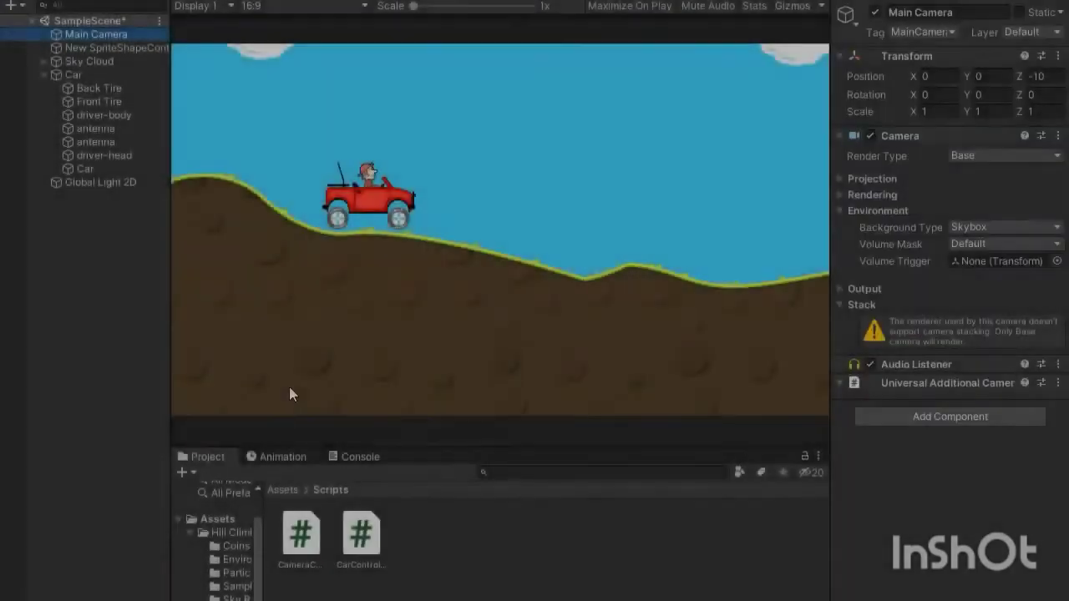
Attach CameraController to Main Camera and set its Target to Car.
{"action": "left_click_drag", "start_coordinate": [300, 534], "coordinate": [926, 473]}
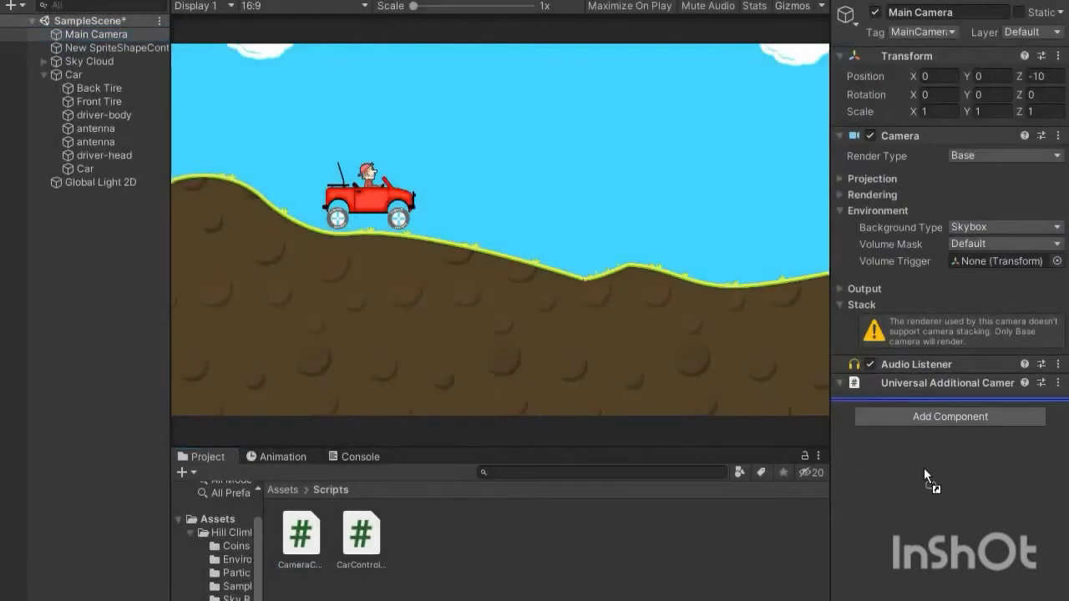
{"action": "left_click", "coordinate": [979, 466]}
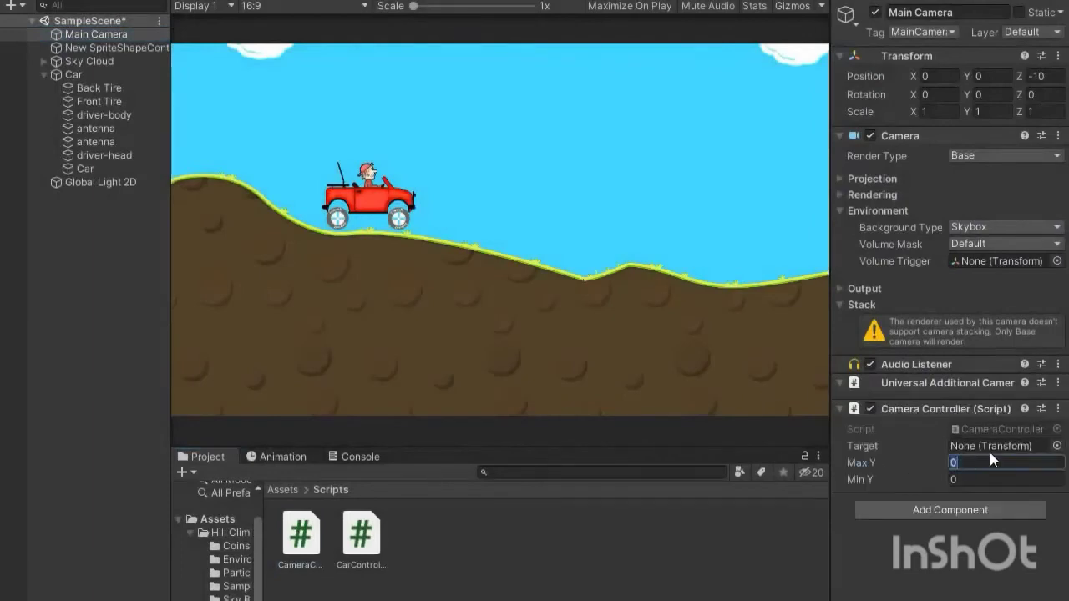
{"action": "left_click_drag", "start_coordinate": [55, 75], "coordinate": [1008, 447]}
Raise the camera to Position Y 1.16 and set Max Y 10, Min Y -10.
{"action": "left_click", "coordinate": [974, 77]}
{"action": "mouse_move", "coordinate": [977, 76]}
{"action": "left_mouse_down"}
{"action": "mouse_move", "coordinate": [932, 76]}
{"action": "mouse_move", "coordinate": [966, 79]}
{"action": "left_mouse_up"}
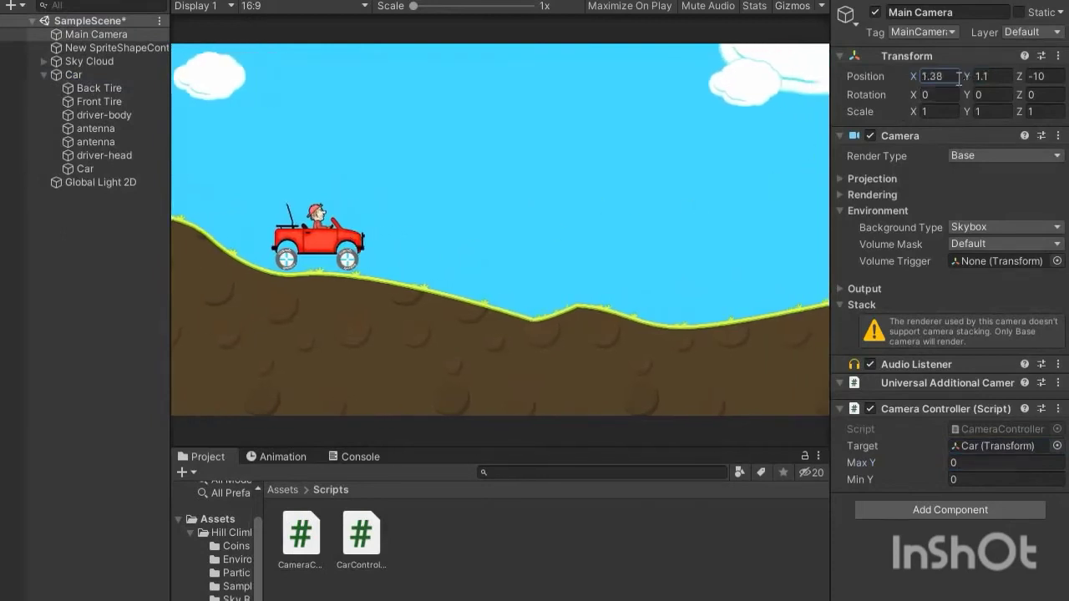
{"action": "left_click_drag", "start_coordinate": [972, 78], "coordinate": [977, 80]}
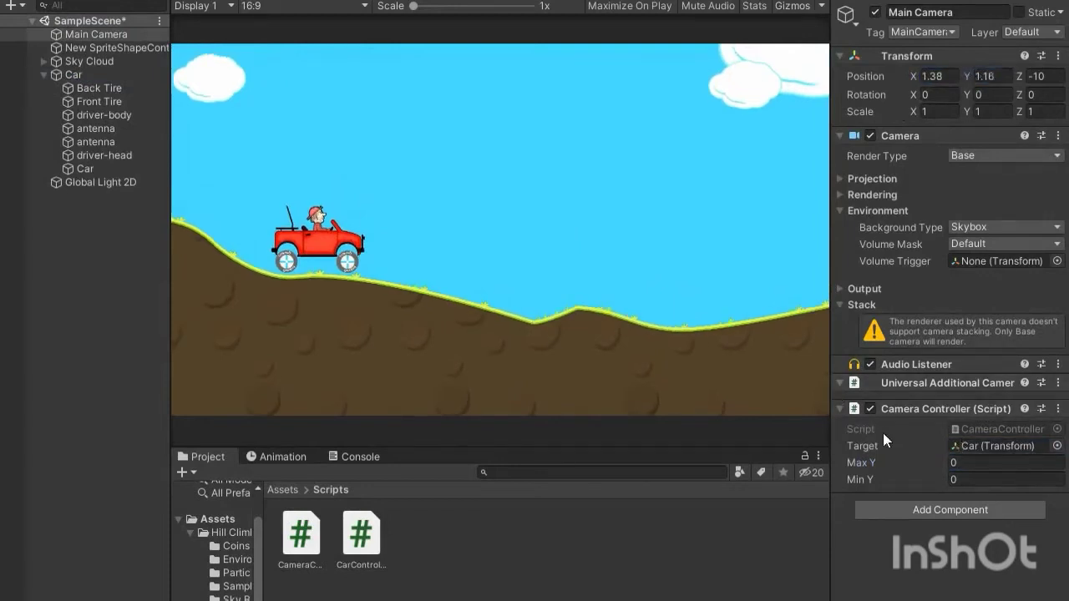
{"action": "left_click", "coordinate": [964, 463]}
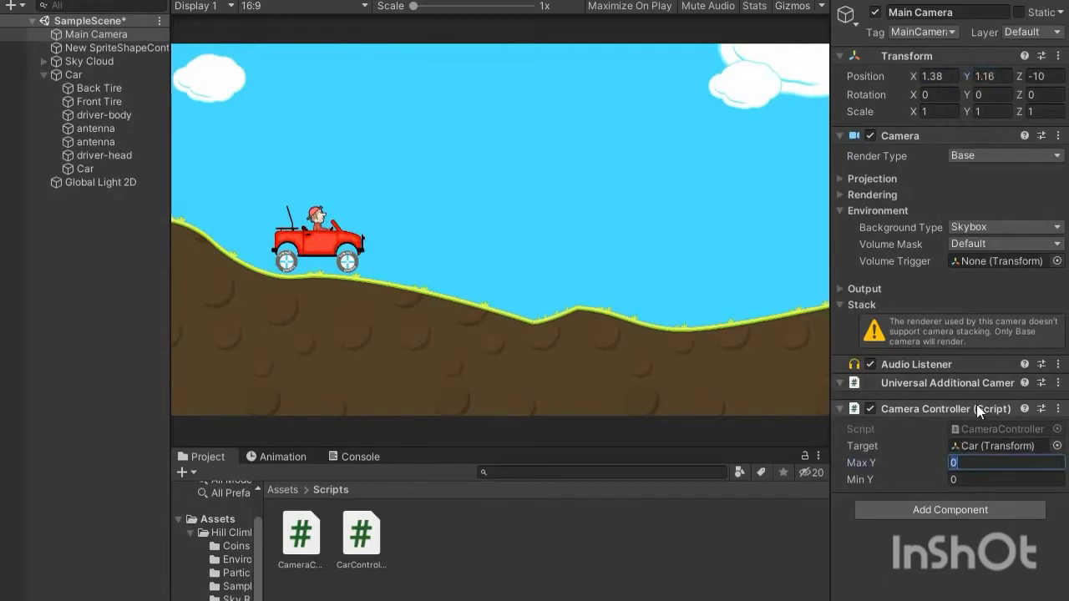
{"action": "type", "text": "10"}
{"action": "key", "text": "Tab"}
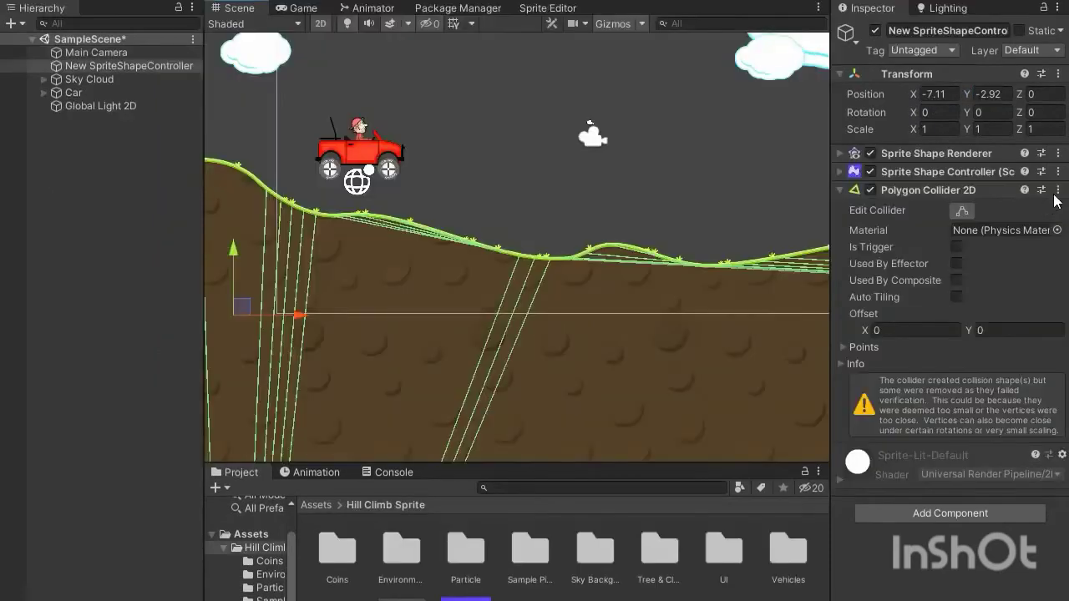
Remove the Polygon Collider 2D from the ground sprite shape.
{"action": "left_click", "coordinate": [1058, 190]}
{"action": "left_click", "coordinate": [991, 233]}
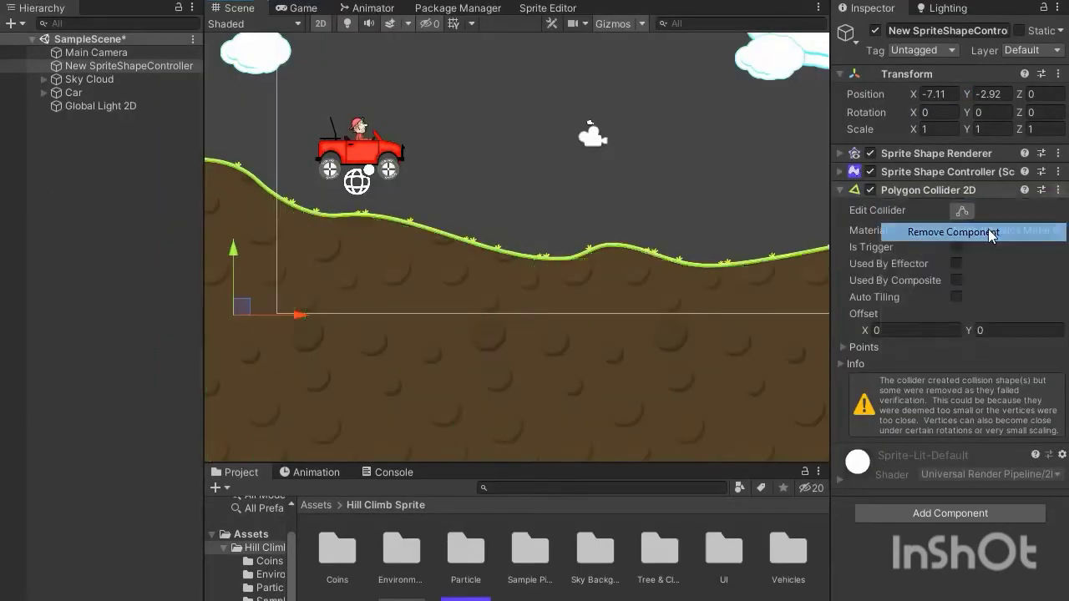
{"action": "left_click", "coordinate": [991, 233]}
Add an Edge Collider 2D to the ground and expand its settings.
{"action": "left_click", "coordinate": [878, 251]}
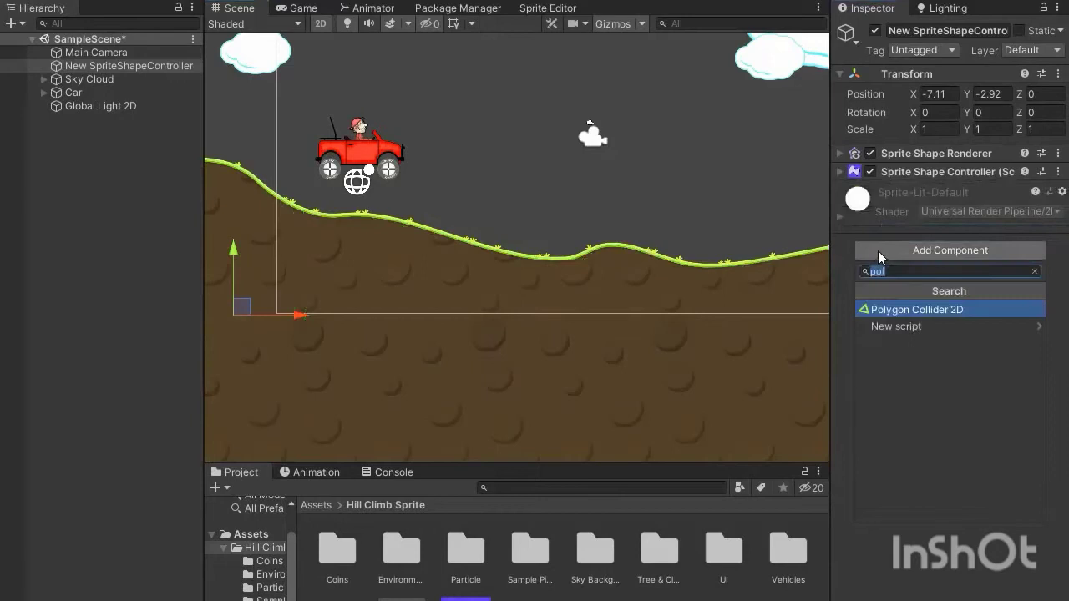
{"action": "type", "text": "ed"}
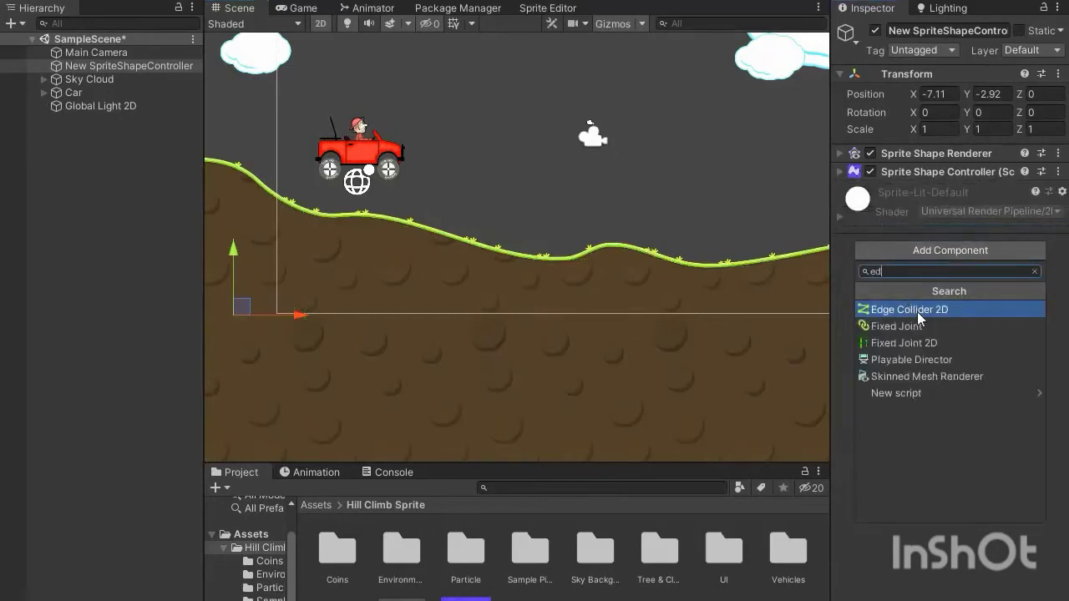
{"action": "left_click", "coordinate": [919, 313]}
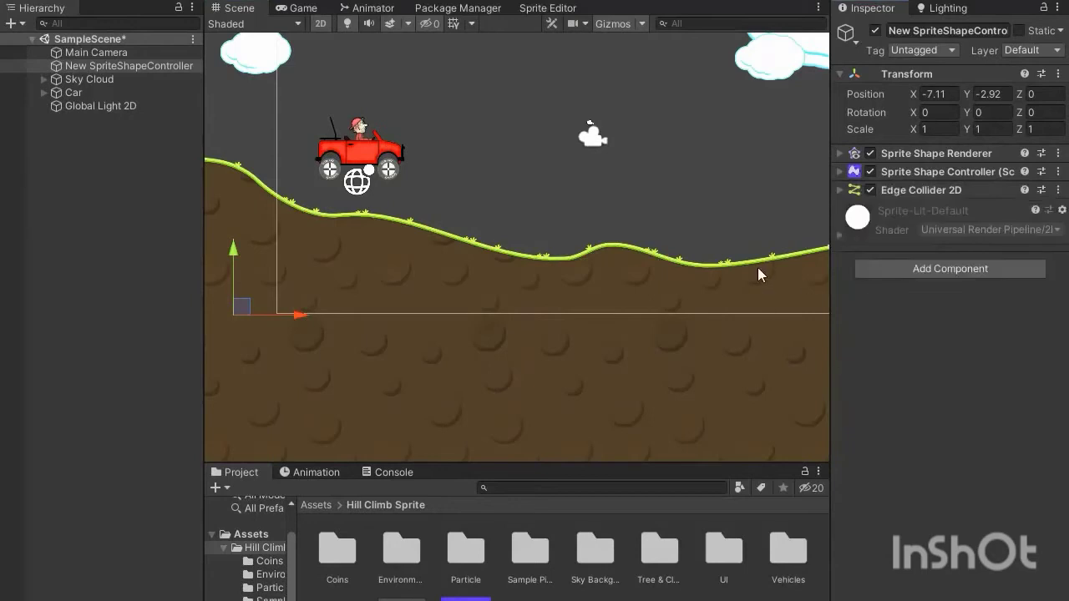
{"action": "left_click", "coordinate": [928, 193]}
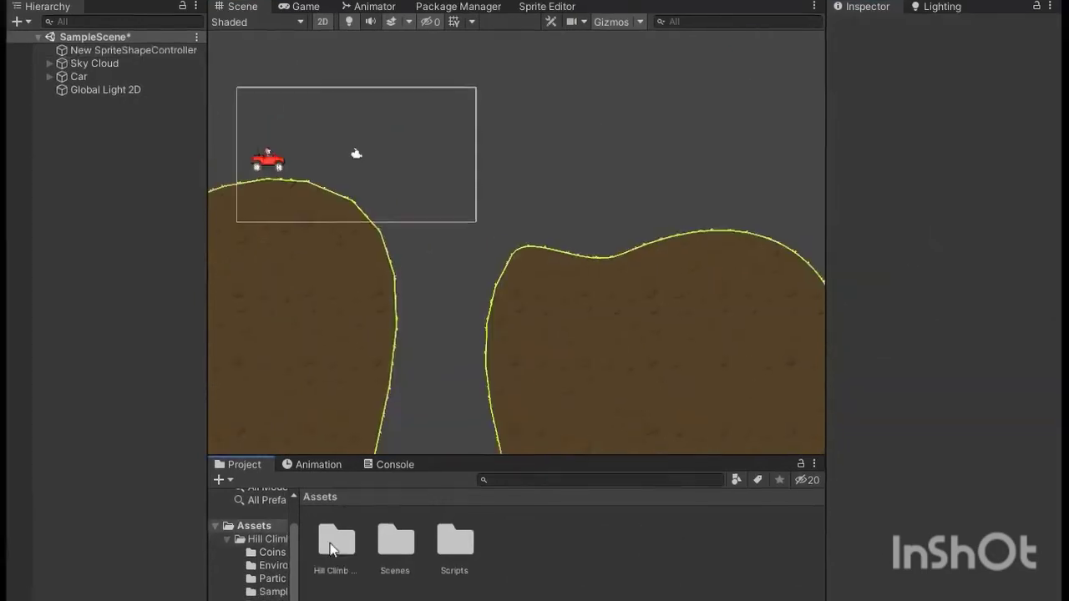
Place the Rope prefab from Hill Climb Sprite and position it across the gap between the hills.
{"action": "double_click", "coordinate": [348, 483]}
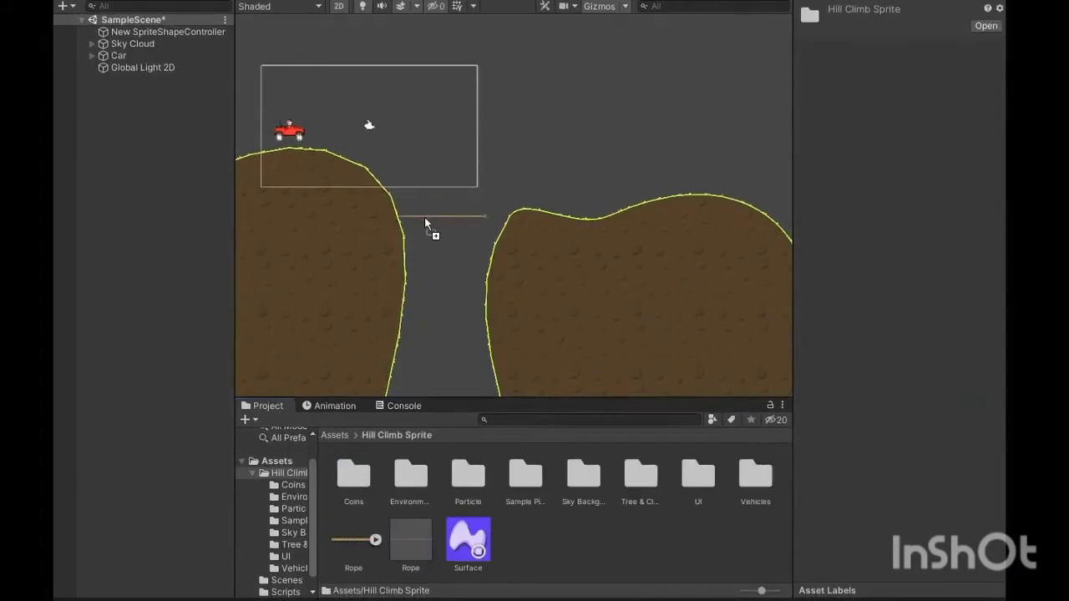
{"action": "left_click_drag", "start_coordinate": [447, 223], "coordinate": [446, 223]}
{"action": "scroll", "coordinate": [447, 223], "scroll_direction": "up", "scroll_amount": 3}
{"action": "scroll", "coordinate": [415, 241], "scroll_direction": "up", "scroll_amount": 3}
{"action": "scroll", "coordinate": [415, 242], "scroll_direction": "up", "scroll_amount": 2}
{"action": "scroll", "coordinate": [556, 287], "scroll_direction": "up", "scroll_amount": 2}
{"action": "left_click_drag", "start_coordinate": [603, 247], "coordinate": [633, 247]}
{"action": "left_click_drag", "start_coordinate": [582, 197], "coordinate": [575, 155]}
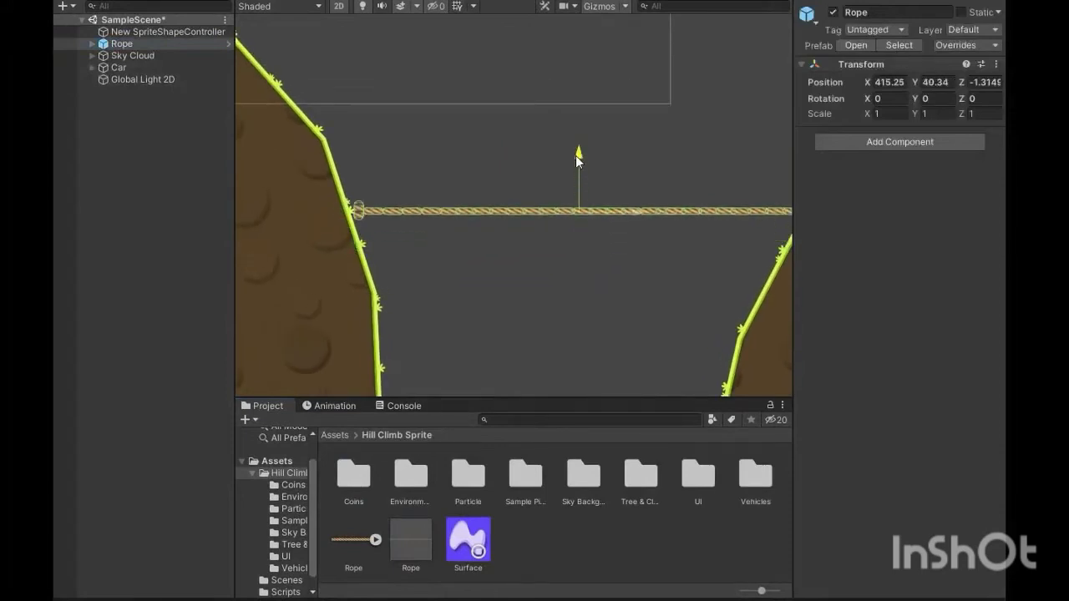
{"action": "left_click_drag", "start_coordinate": [628, 211], "coordinate": [622, 216]}
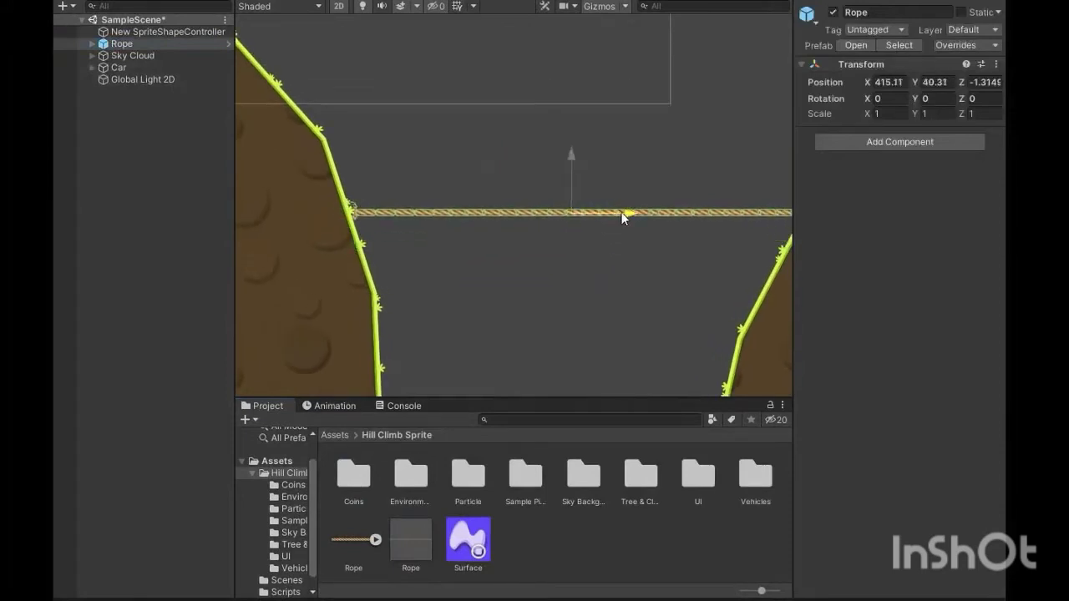
{"action": "left_click_drag", "start_coordinate": [576, 177], "coordinate": [525, 74]}
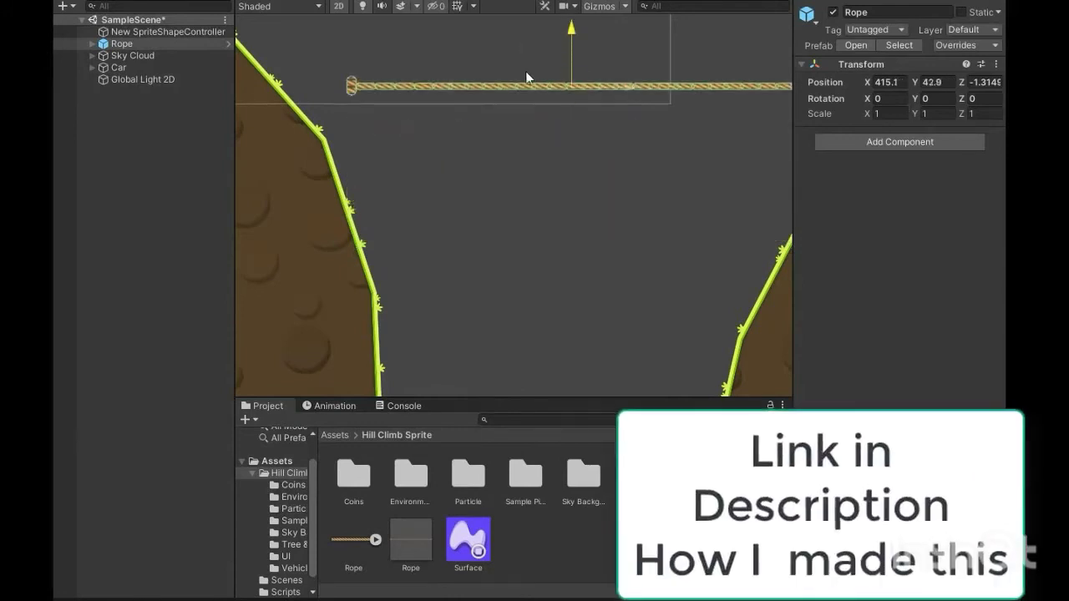
{"action": "scroll", "coordinate": [417, 34], "scroll_direction": "down", "scroll_amount": 2}
{"action": "scroll", "coordinate": [481, 231], "scroll_direction": "down", "scroll_amount": 1}
{"action": "left_click_drag", "start_coordinate": [573, 150], "coordinate": [545, 161]}
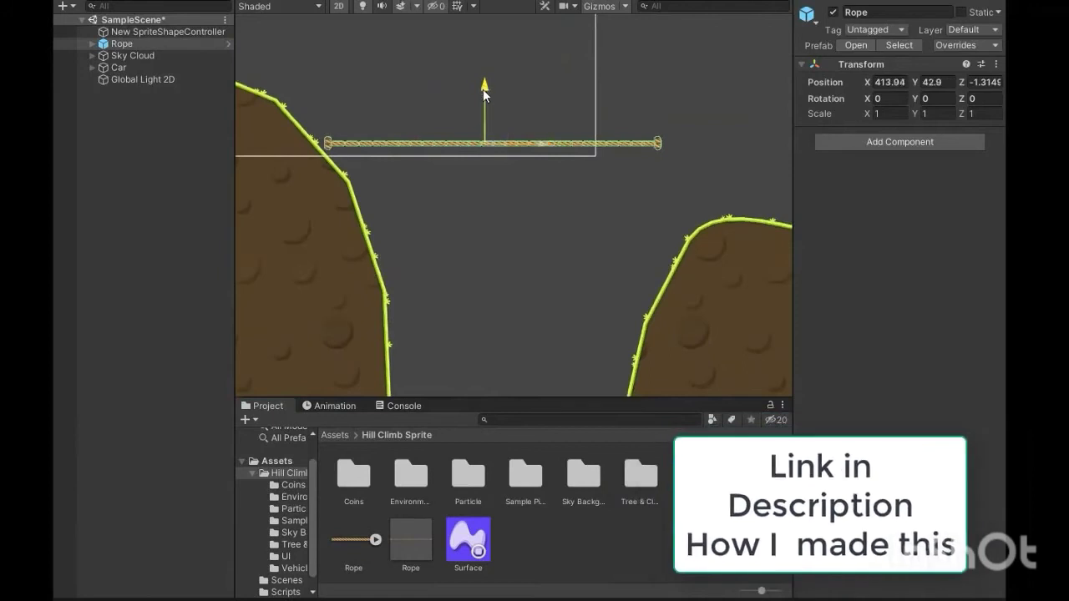
{"action": "left_click_drag", "start_coordinate": [483, 89], "coordinate": [484, 104]}
{"action": "left_click_drag", "start_coordinate": [536, 161], "coordinate": [546, 162]}
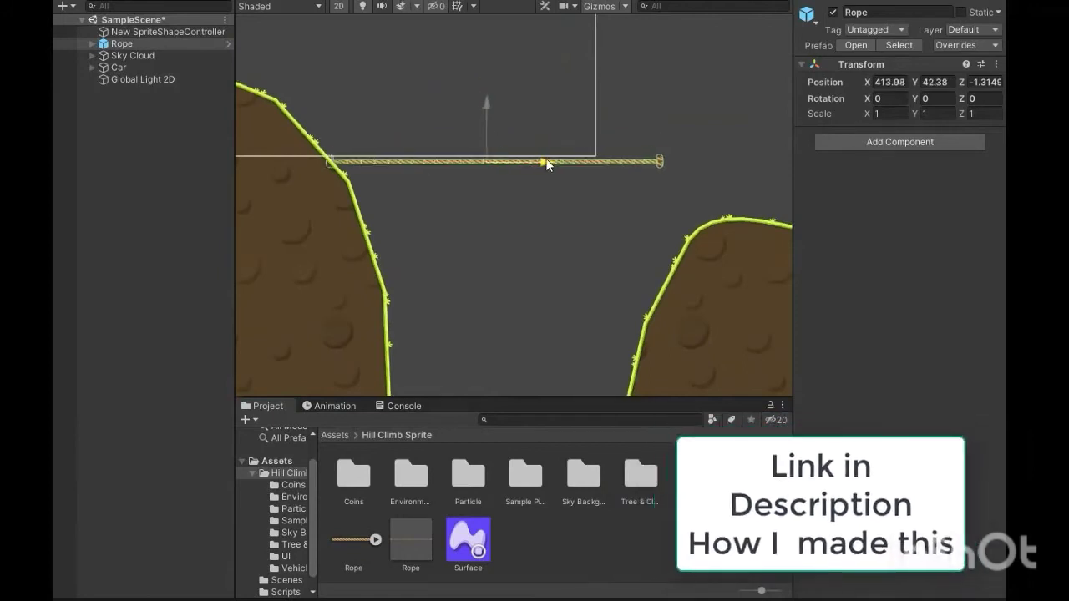
Move the right hill's spline point up to the rope end and lower the rope slightly.
{"action": "left_click", "coordinate": [723, 262]}
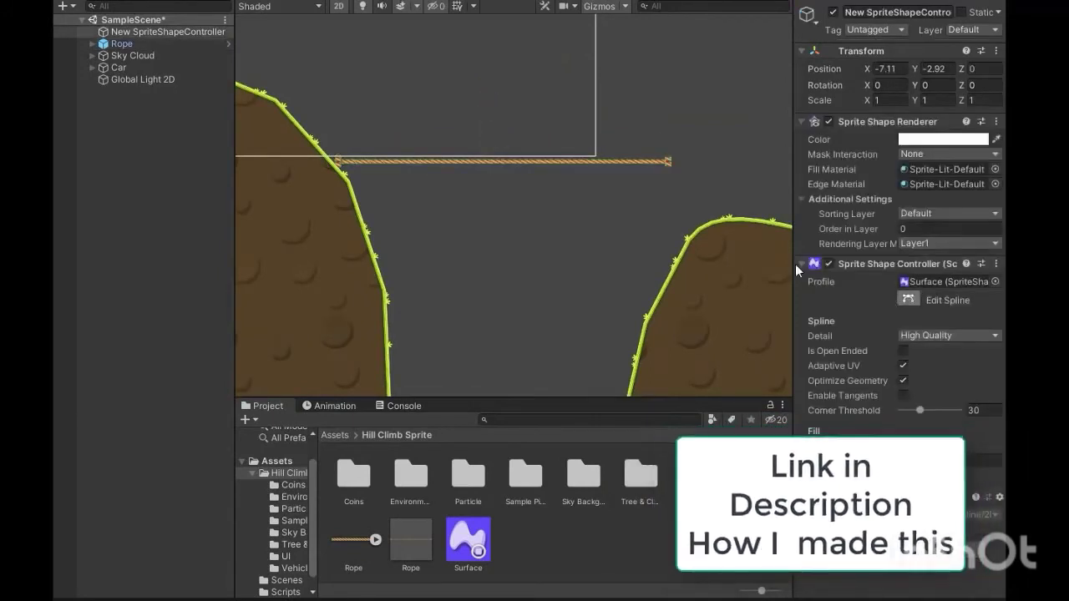
{"action": "left_click", "coordinate": [908, 299]}
{"action": "left_click_drag", "start_coordinate": [681, 199], "coordinate": [664, 159]}
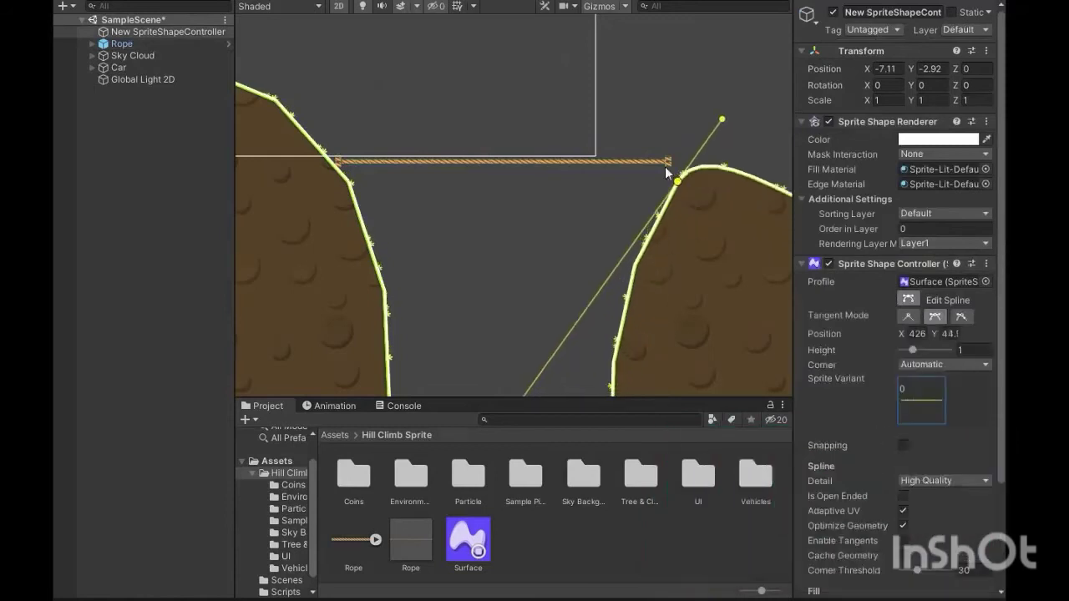
{"action": "scroll", "coordinate": [629, 119], "scroll_direction": "down", "scroll_amount": 1}
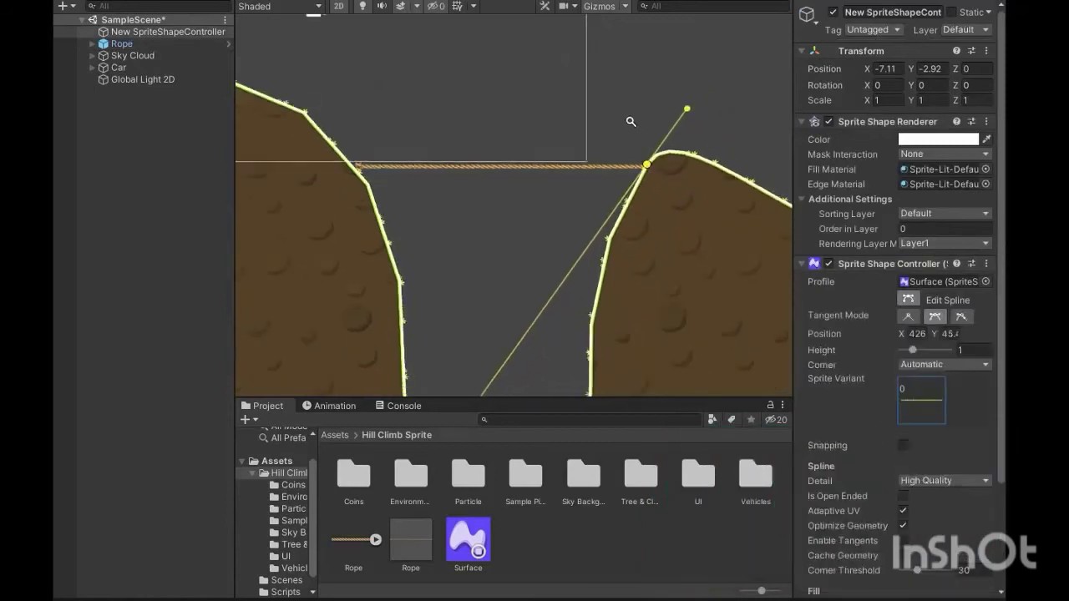
{"action": "scroll", "coordinate": [560, 58], "scroll_direction": "down", "scroll_amount": 1}
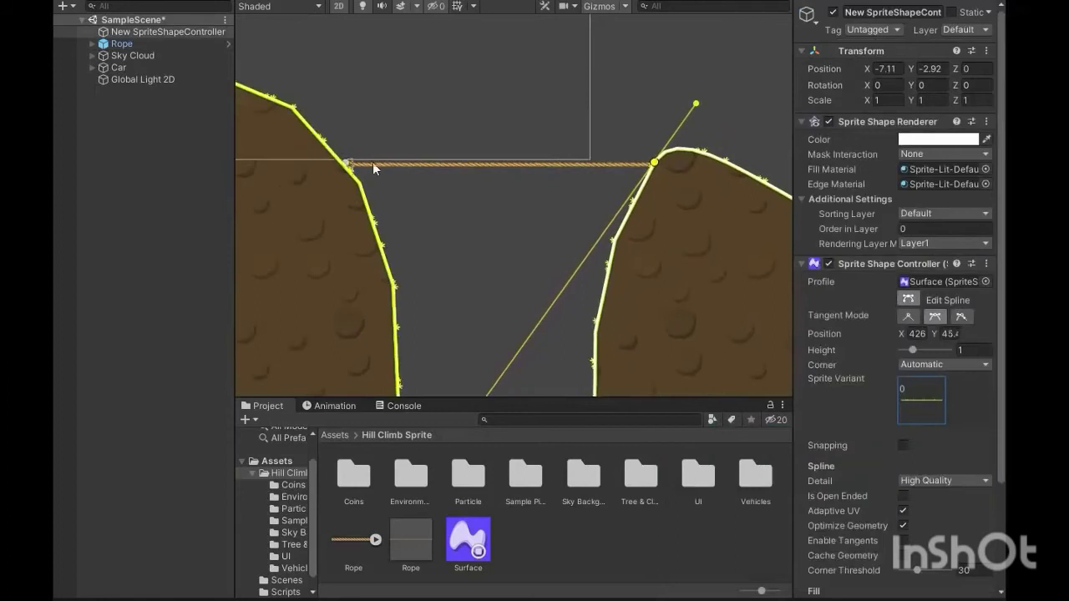
{"action": "left_click", "coordinate": [122, 44]}
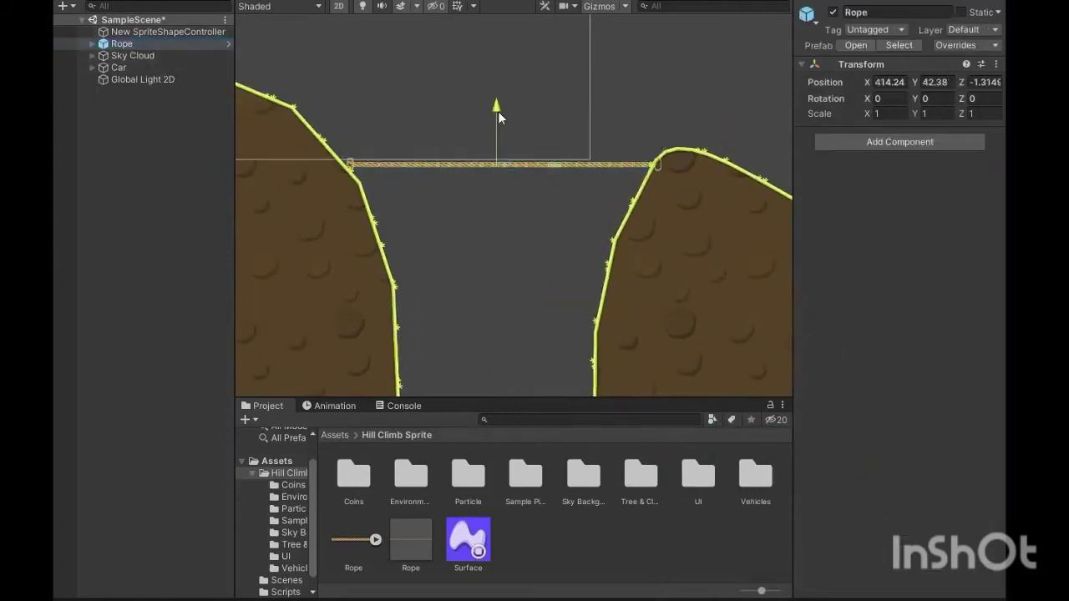
{"action": "left_click_drag", "start_coordinate": [497, 111], "coordinate": [498, 116]}
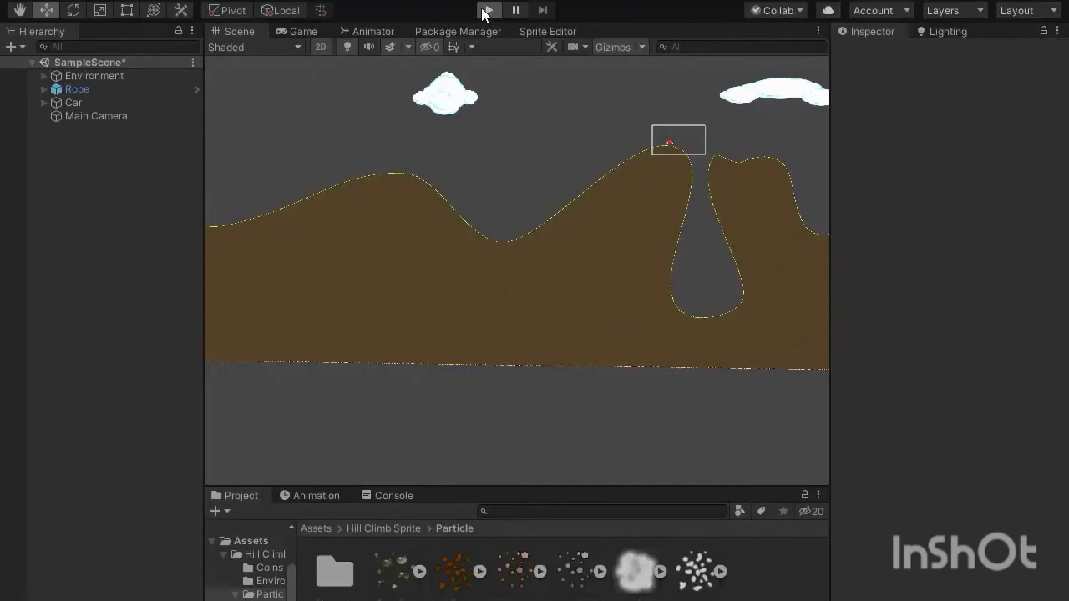
Enter Play mode to test the car driving across the rope bridge.
{"action": "left_click", "coordinate": [487, 10]}
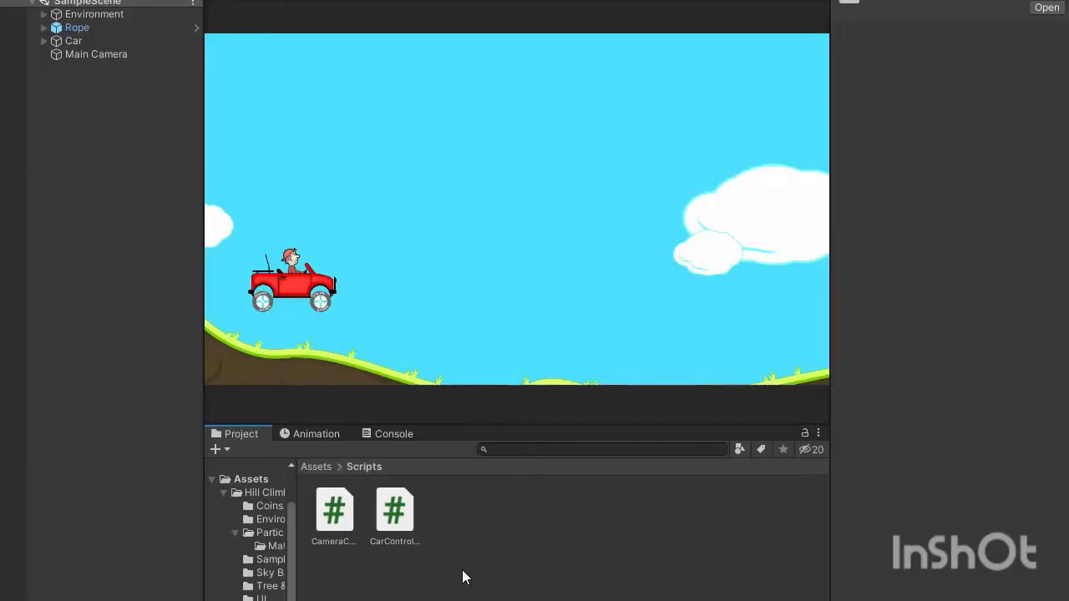
Add a new C# script to the Scripts folder and name it TriggerDeath.
{"action": "right_click", "coordinate": [462, 570]}
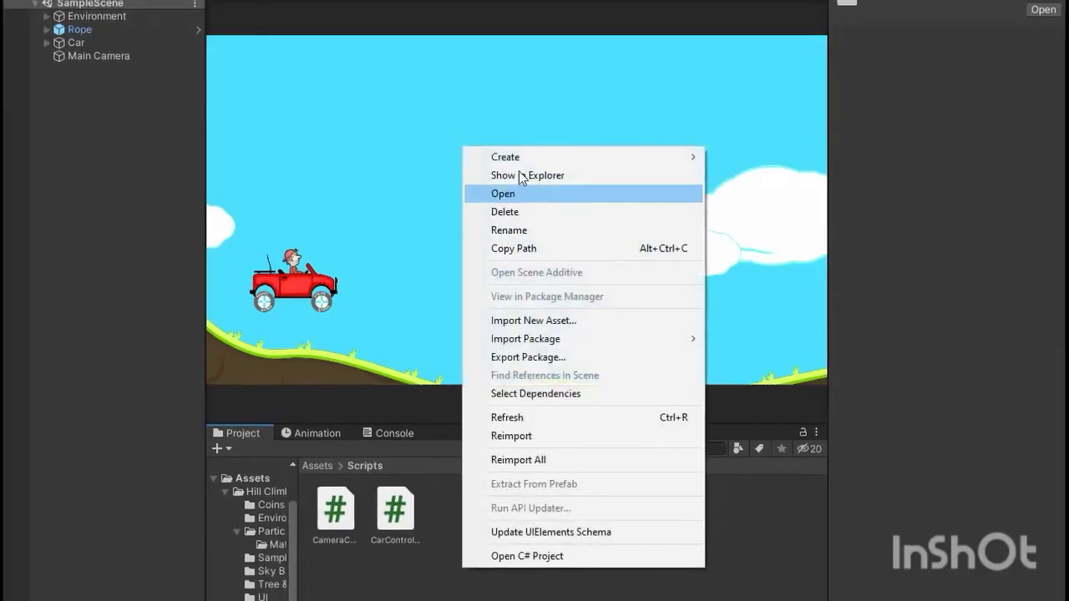
{"action": "mouse_move", "coordinate": [526, 156]}
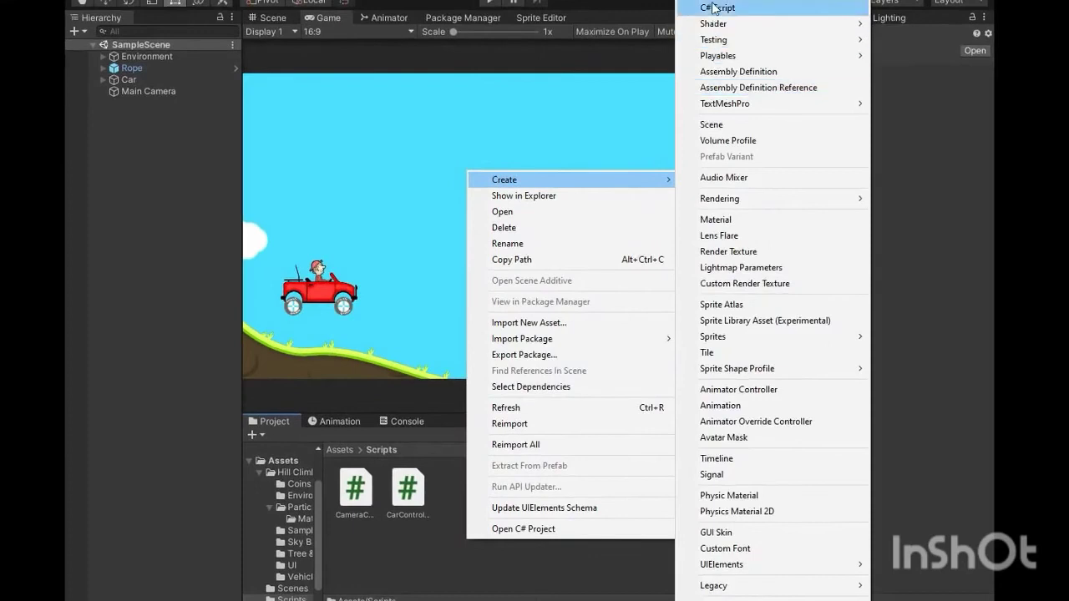
{"action": "left_click", "coordinate": [714, 9]}
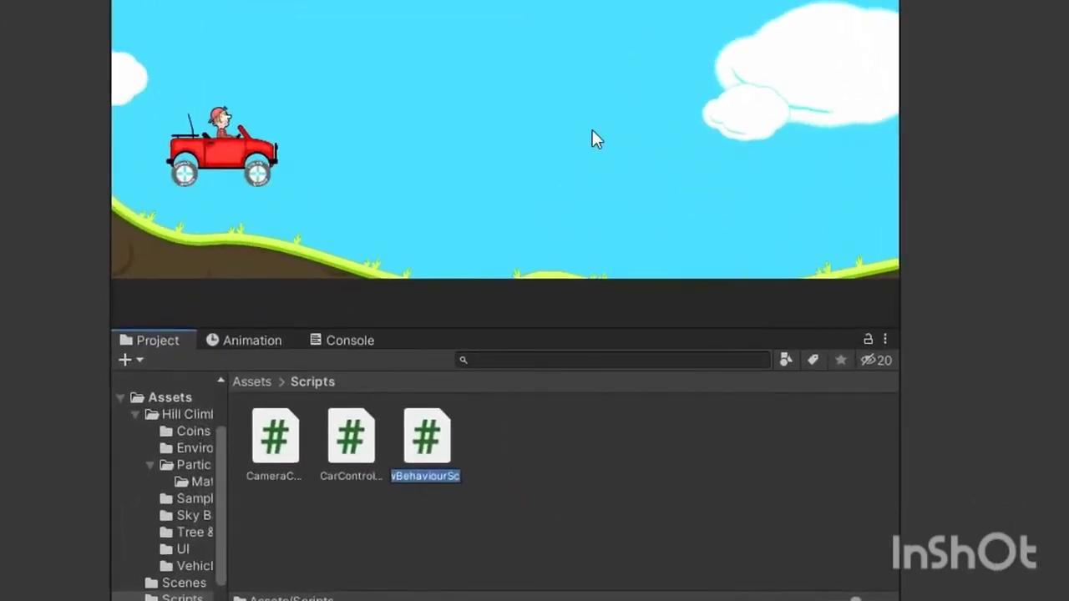
{"action": "type", "text": "TriggerDeath"}
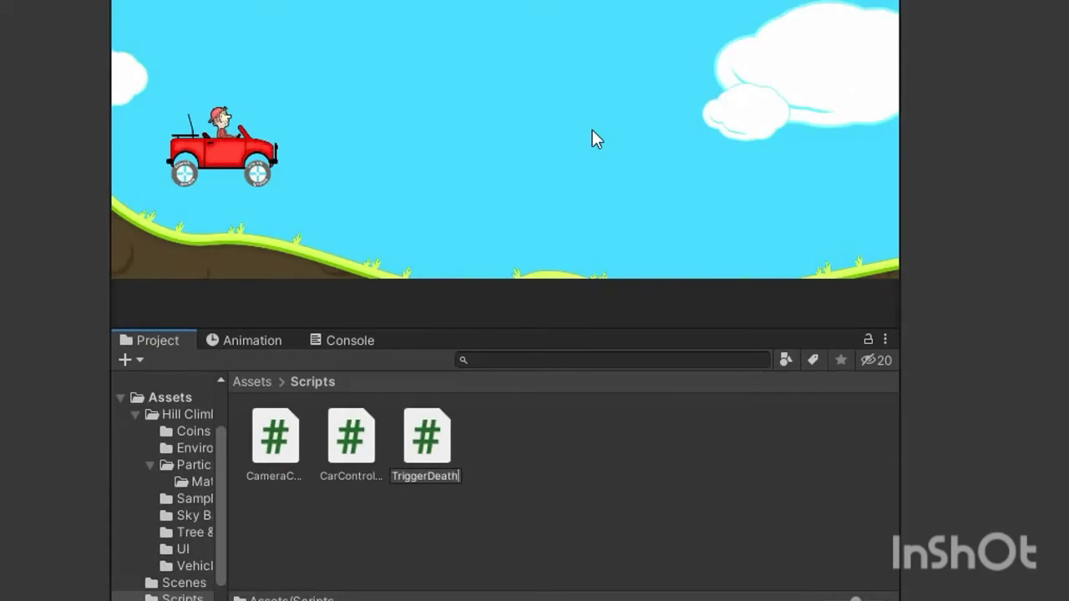
{"action": "key", "text": "Return"}
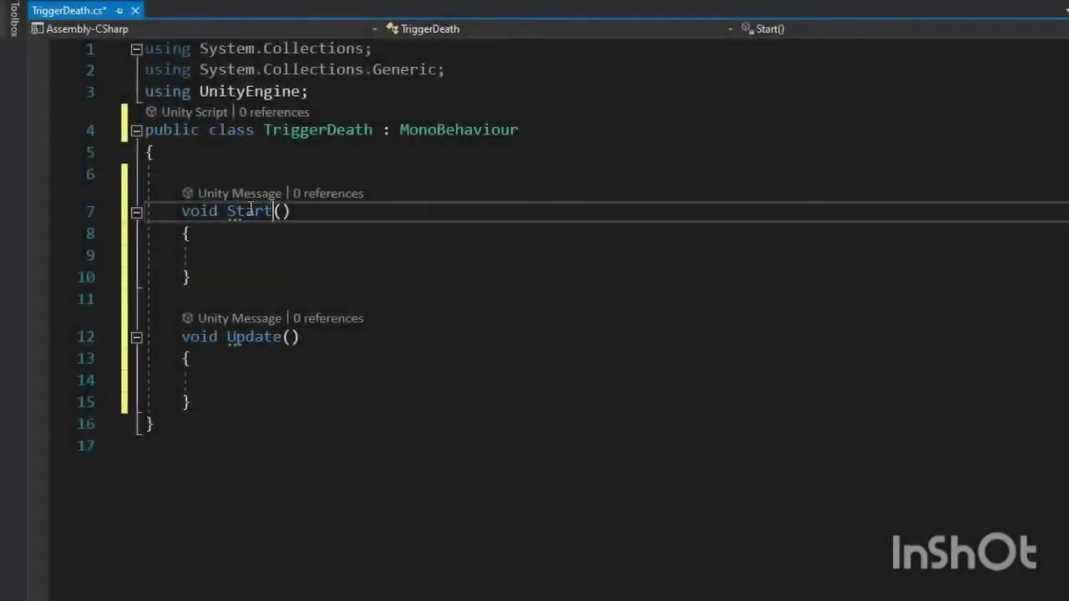
Replace Start with OnTriggerEnter2D(Collider2D col) containing if(col.tag == "Ground").
{"action": "double_click", "coordinate": [251, 212]}
{"action": "type", "text": "OnTriggerEnter("}
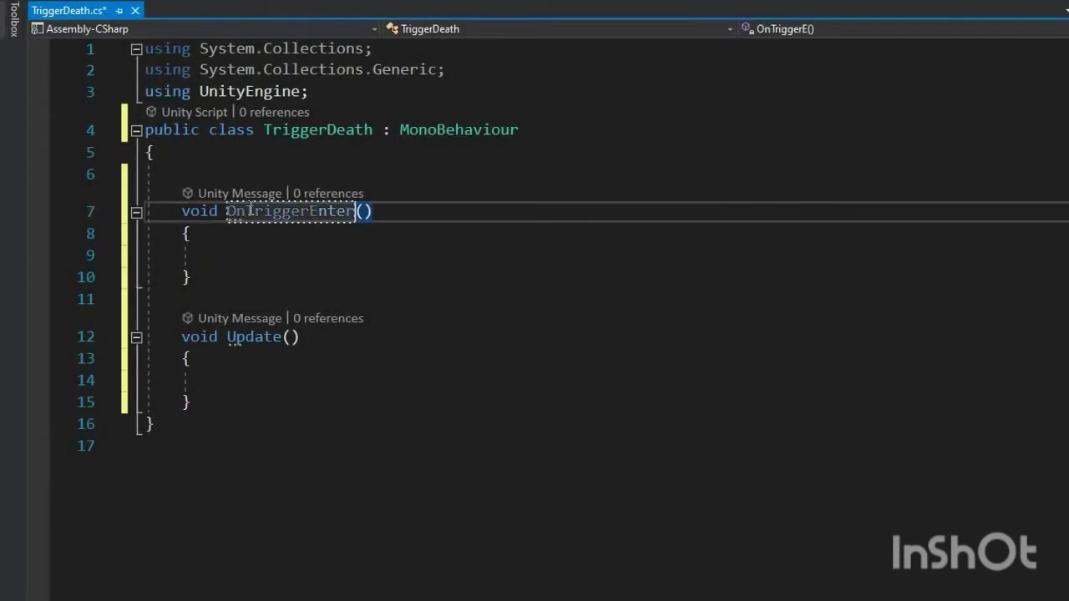
{"action": "type", "text": "2D("}
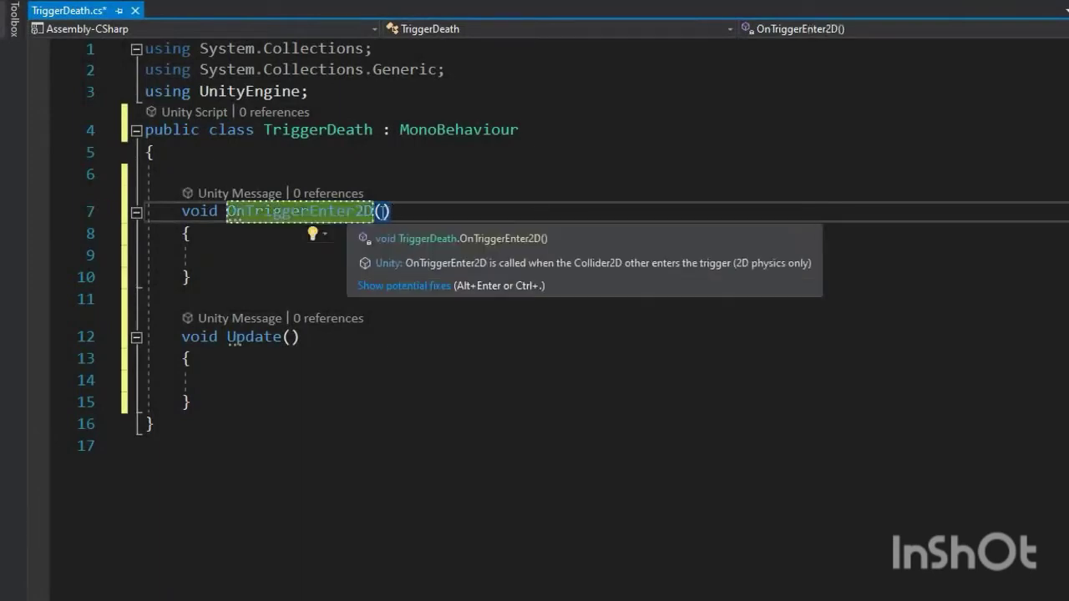
{"action": "type", "text": "Collider"}
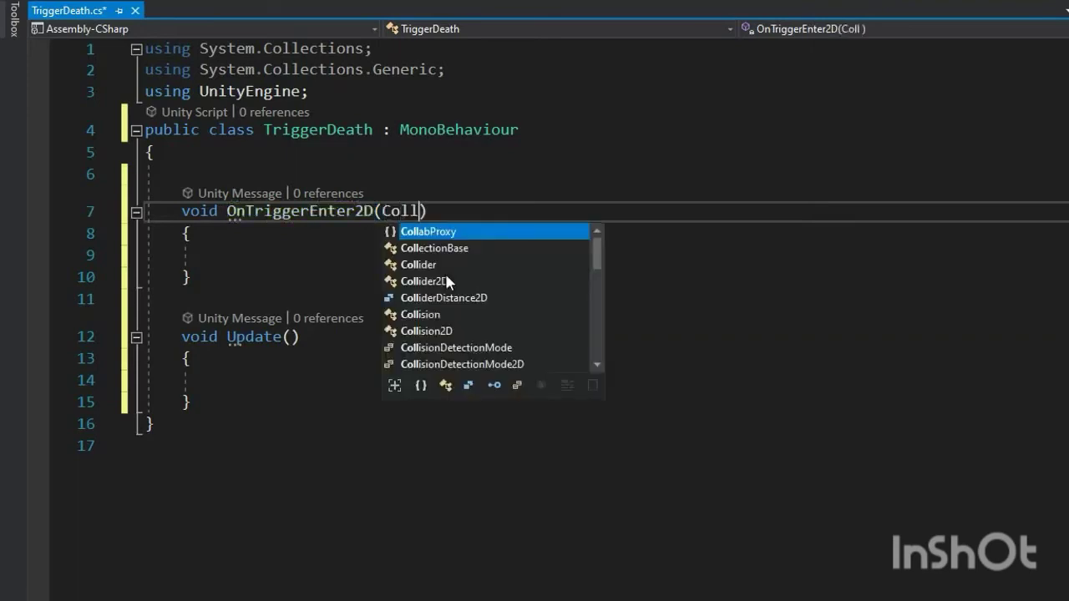
{"action": "type", "text": "2D"}
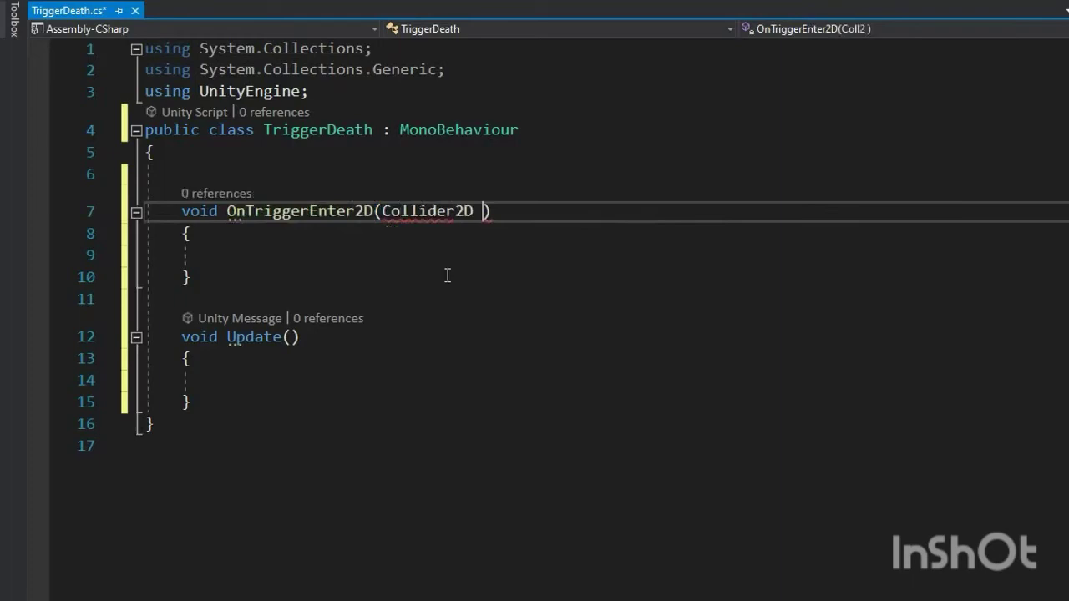
{"action": "type", "text": " col"}
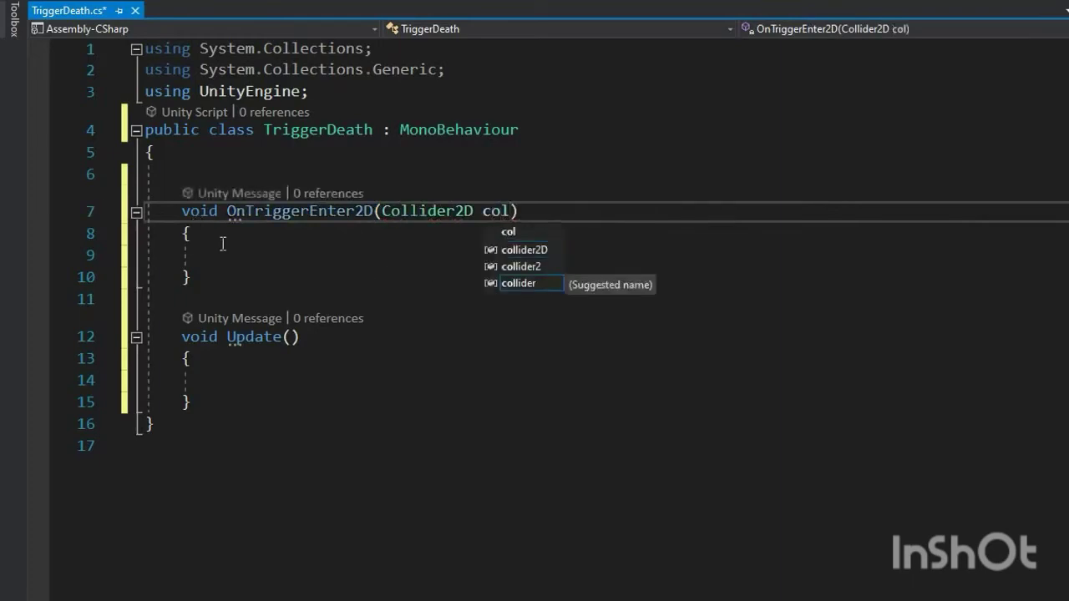
{"action": "left_click", "coordinate": [222, 250]}
{"action": "type", "text": "if(col.t"}
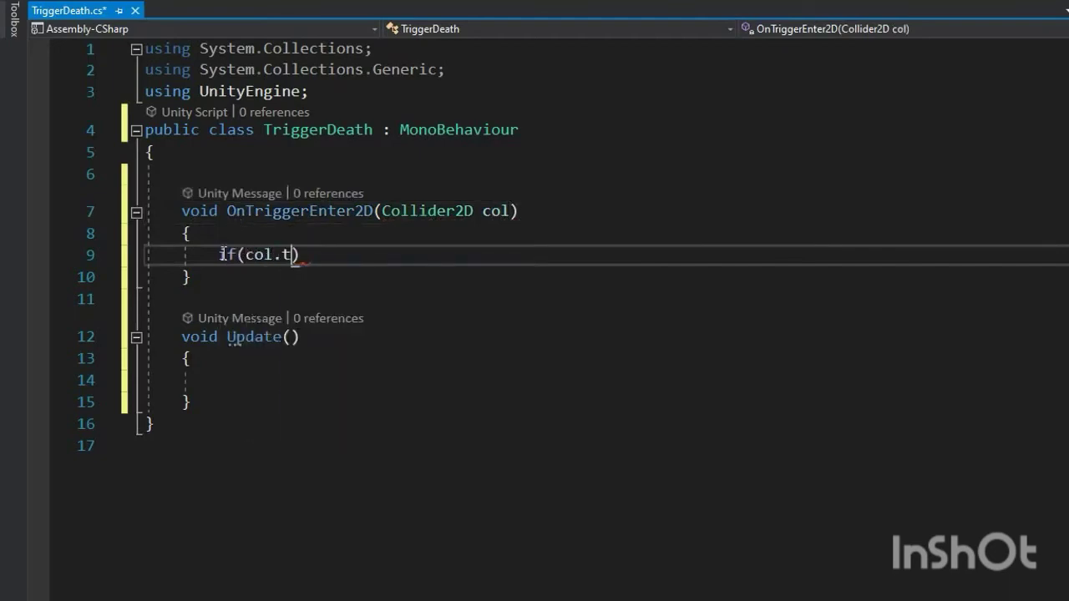
{"action": "type", "text": "ag == \"Surface"}
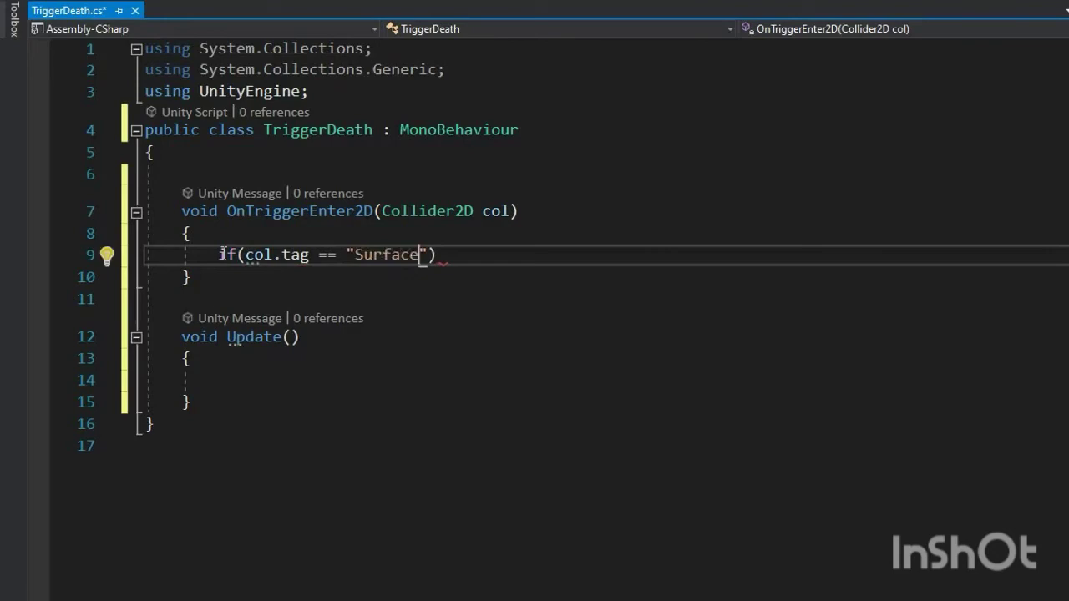
{"action": "key", "text": "BackSpace"}
{"action": "key", "text": "BackSpace"}
{"action": "key", "text": "BackSpace"}
{"action": "key", "text": "BackSpace"}
{"action": "key", "text": "BackSpace"}
{"action": "key", "text": "BackSpace"}
{"action": "key", "text": "BackSpace"}
{"action": "type", "text": "Ground\")"}
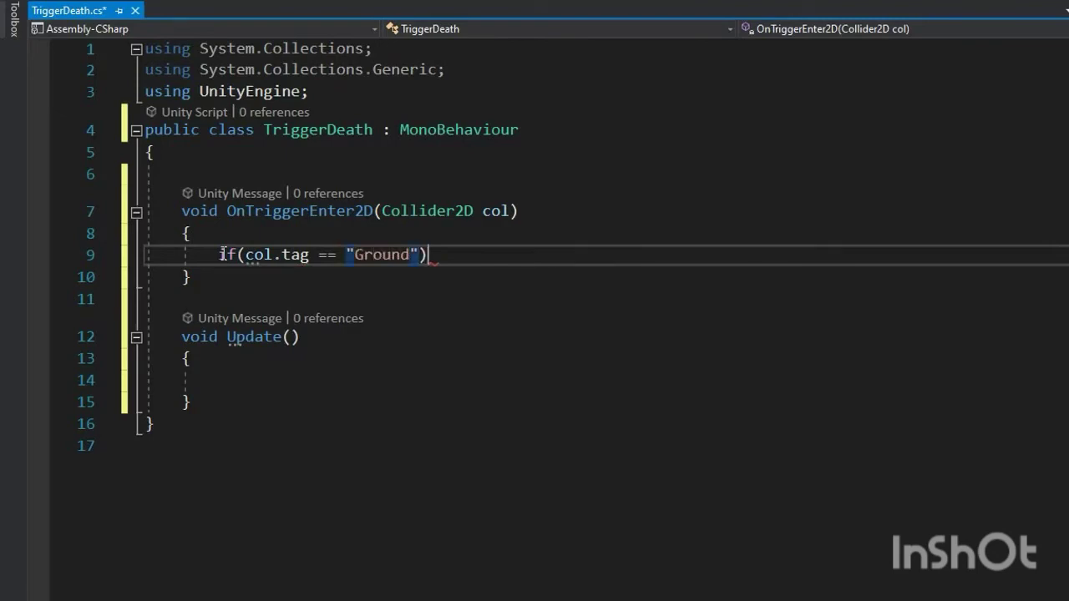
{"action": "key", "text": "Return"}
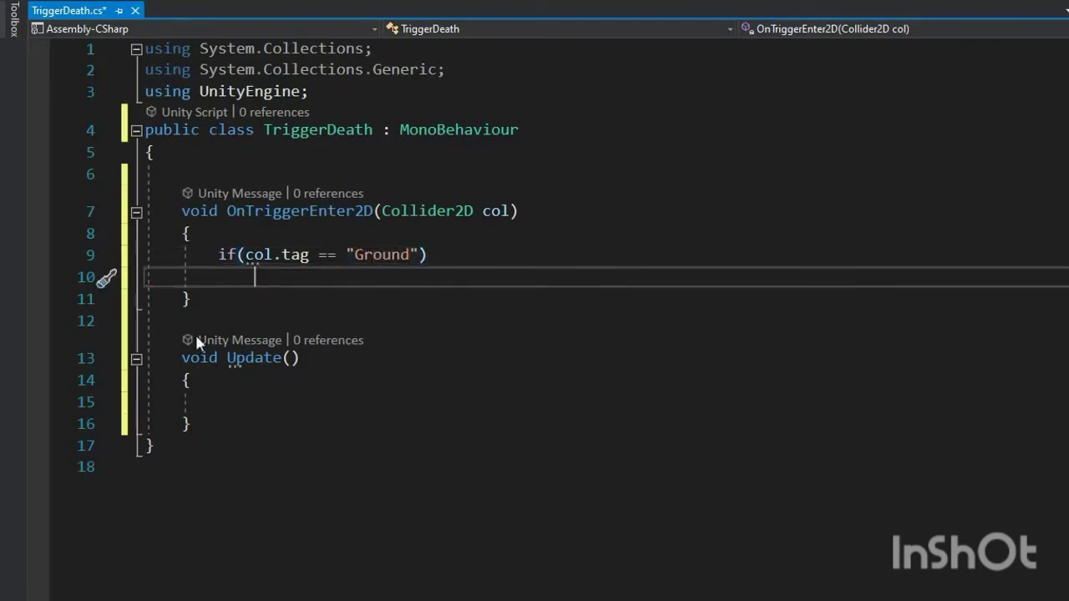
Change Update's return type from void to IEnumerator.
{"action": "double_click", "coordinate": [205, 357]}
{"action": "type", "text": "Ie"}
{"action": "key", "text": "BackSpace"}
{"action": "key", "text": "BackSpace"}
{"action": "type", "text": "IEnume"}
{"action": "key", "text": "Down"}
{"action": "key", "text": "Down"}
{"action": "key", "text": "Tab"}
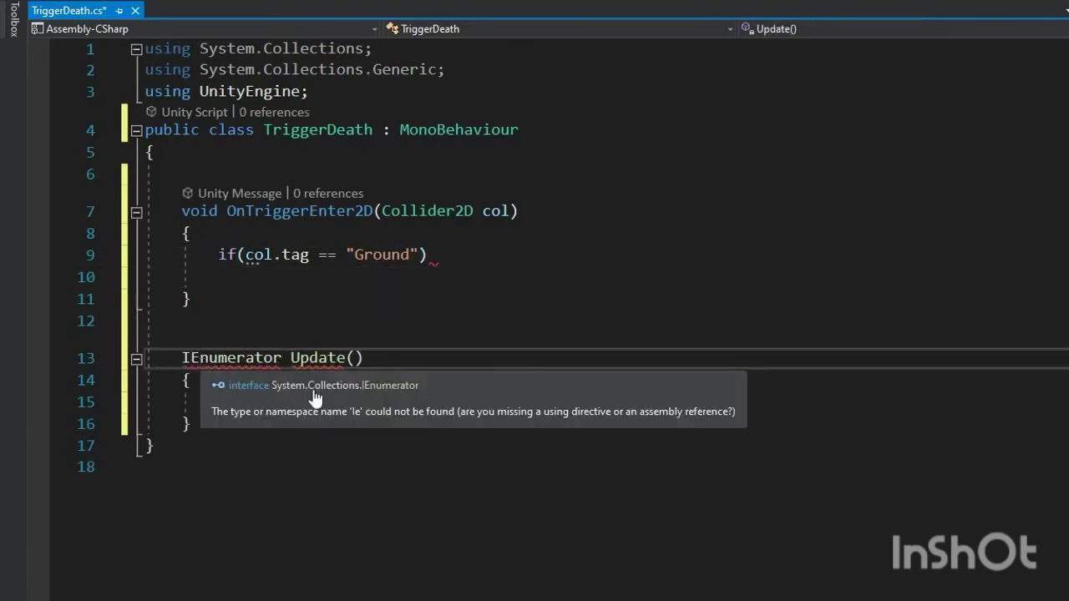
Rename Update to LevelRestart and make it yield return new WaitForSeconds(2f).
{"action": "left_click", "coordinate": [317, 359]}
{"action": "double_click", "coordinate": [317, 359]}
{"action": "type", "text": "LevelRestart"}
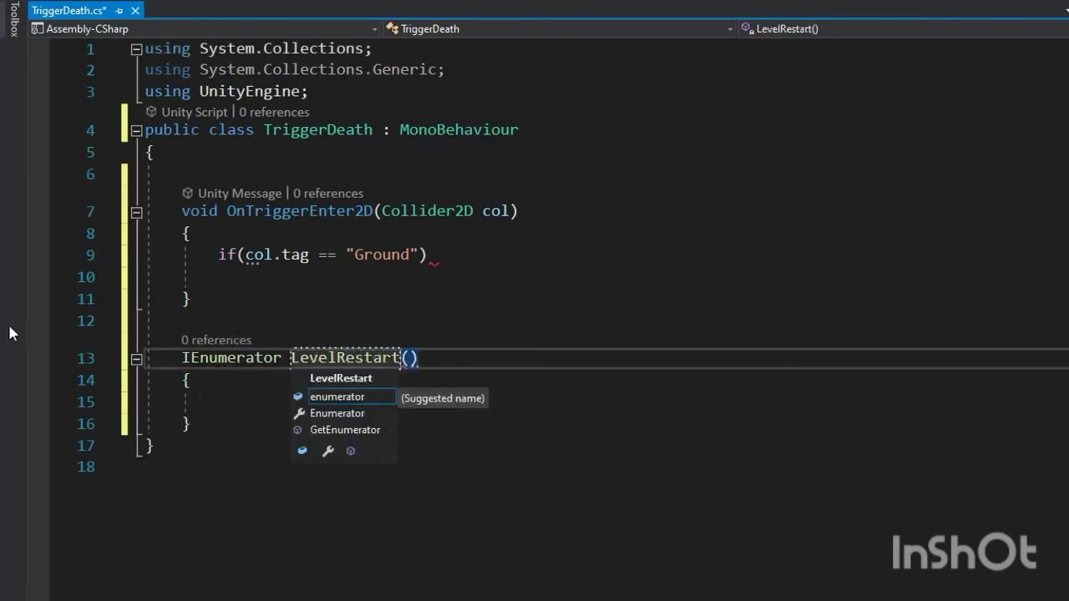
{"action": "left_click", "coordinate": [226, 396]}
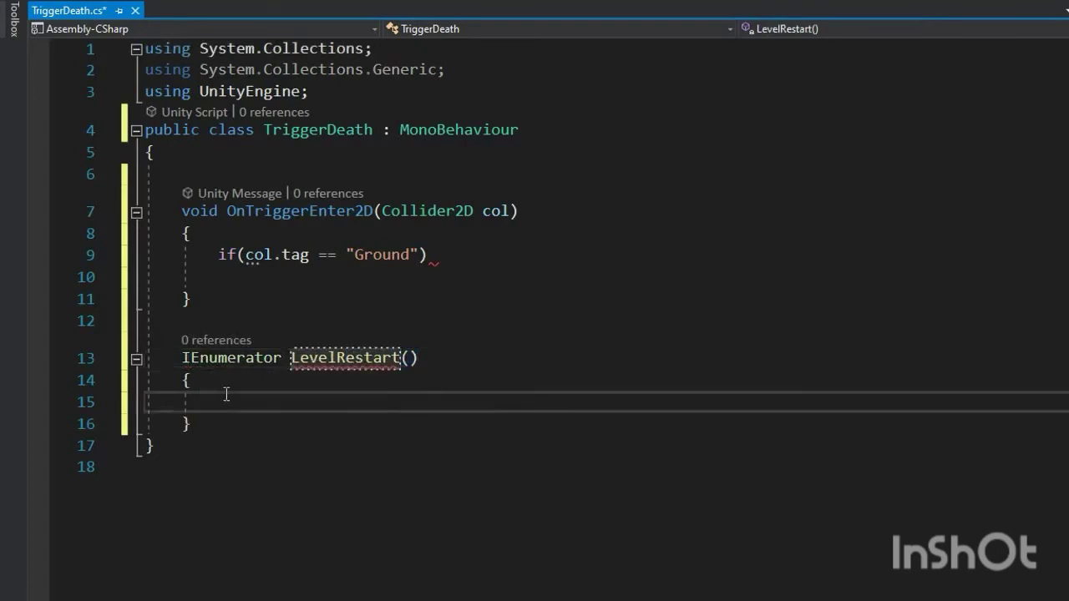
{"action": "type", "text": "ye"}
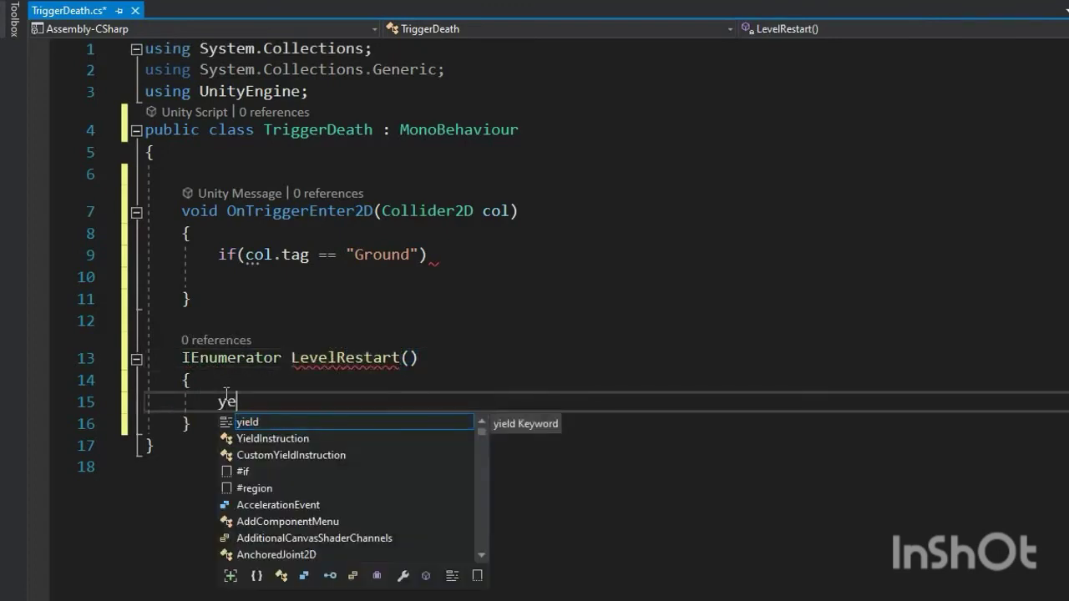
{"action": "key", "text": "BackSpace"}
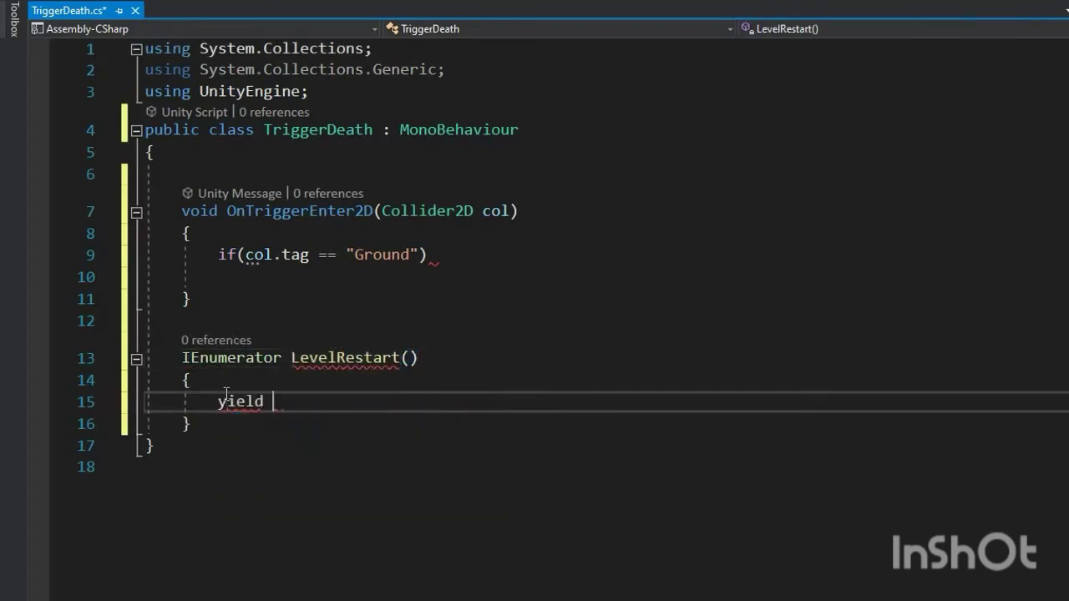
{"action": "type", "text": "r"}
{"action": "type", "text": " eturn n"}
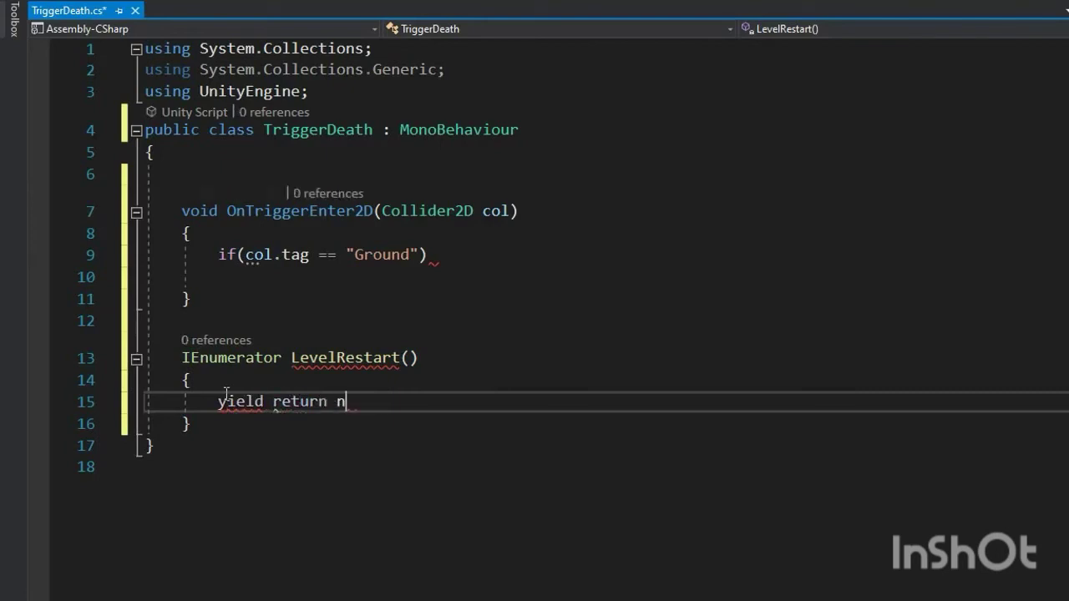
{"action": "type", "text": "ew w"}
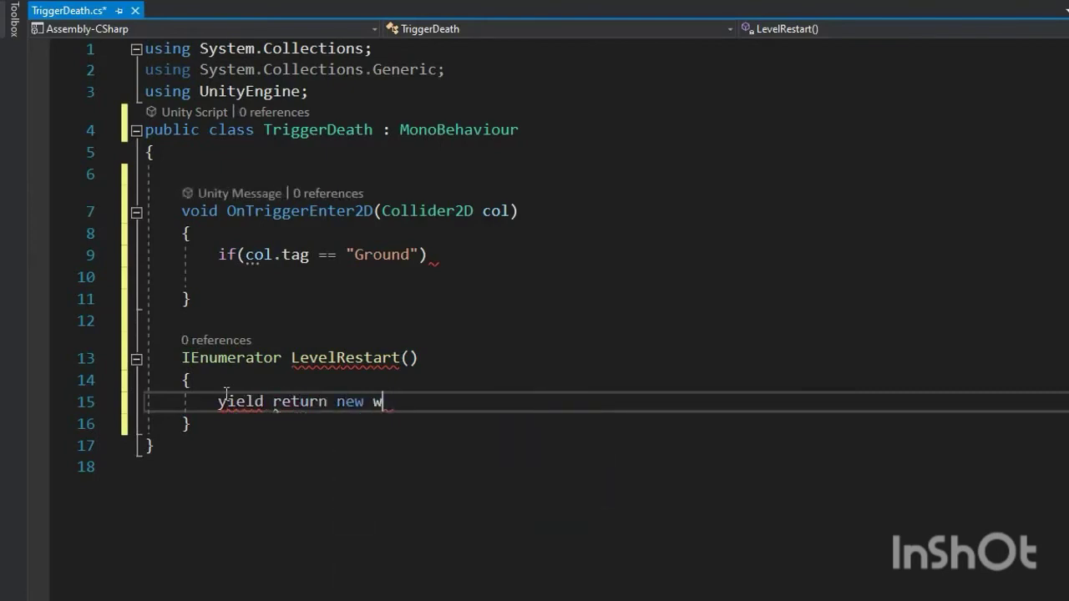
{"action": "type", "text": " a"}
{"action": "key", "text": "Down"}
{"action": "key", "text": "Down"}
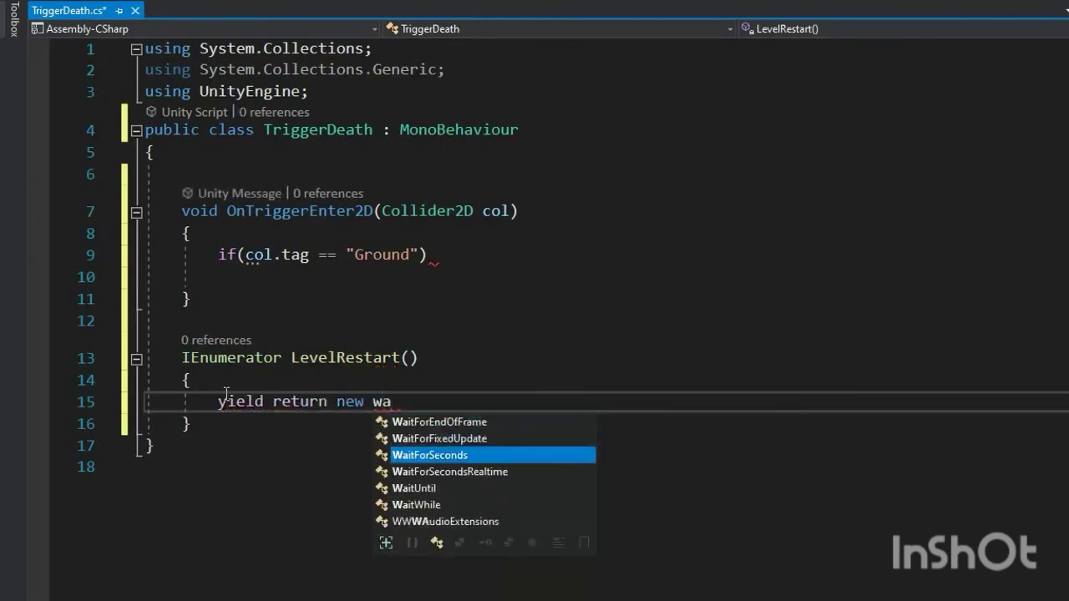
{"action": "type", "text": "(2f)"}
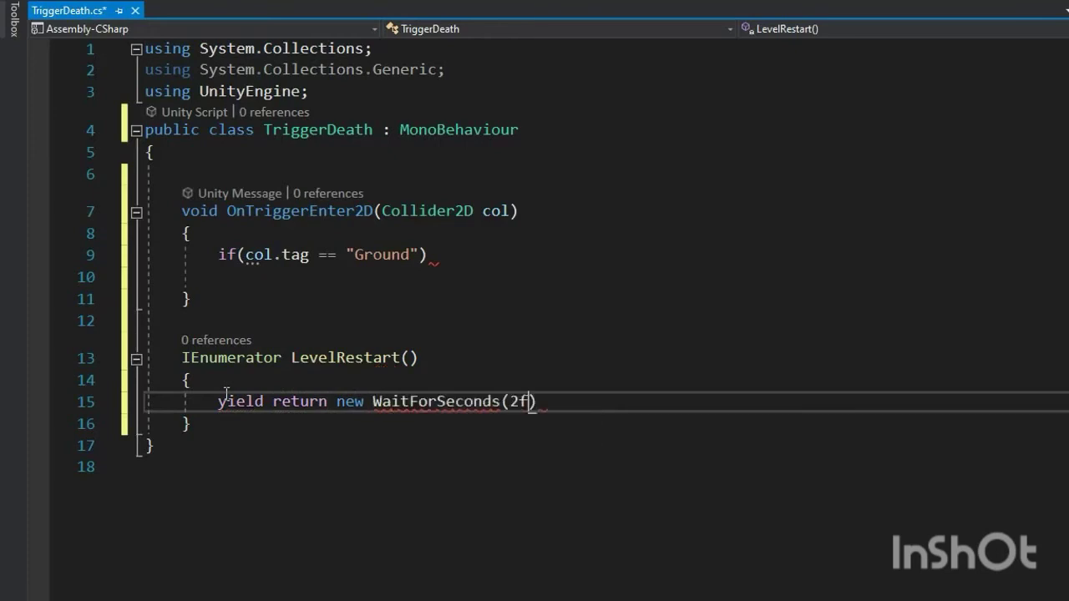
{"action": "type", "text": ";"}
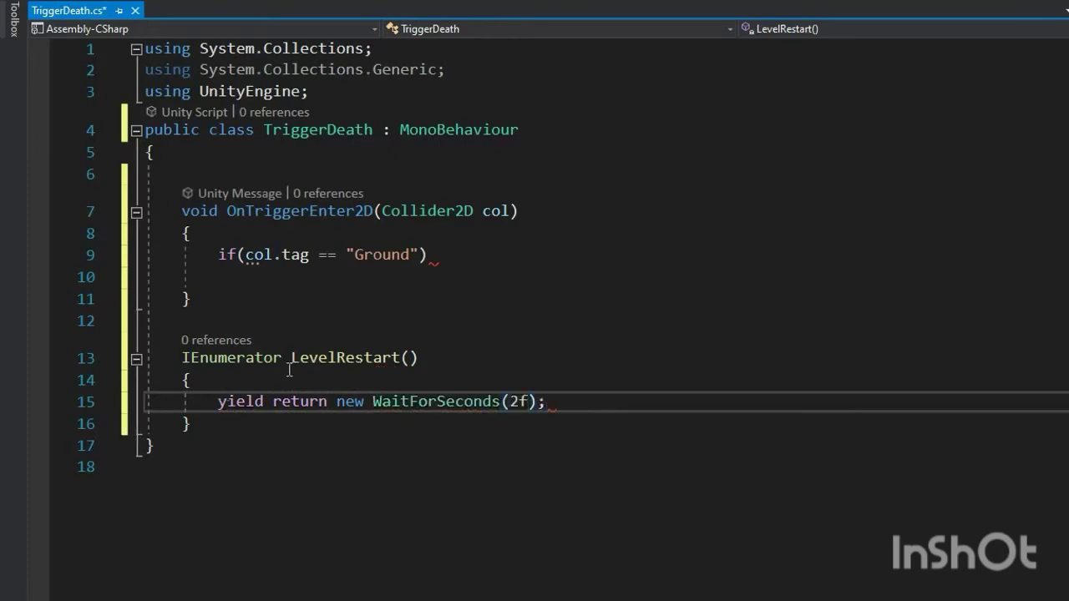
Call StartCoroutine(LevelRestart()) inside the Ground tag check.
{"action": "left_click", "coordinate": [301, 275]}
{"action": "type", "text": "star"}
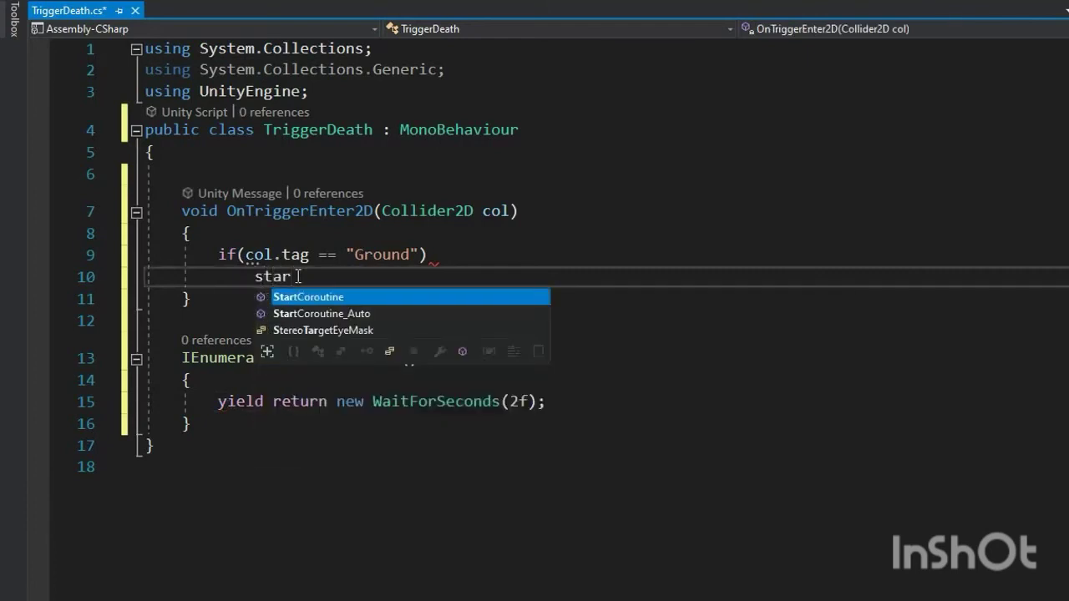
{"action": "type", "text": "(Lev"}
{"action": "key", "text": "Tab"}
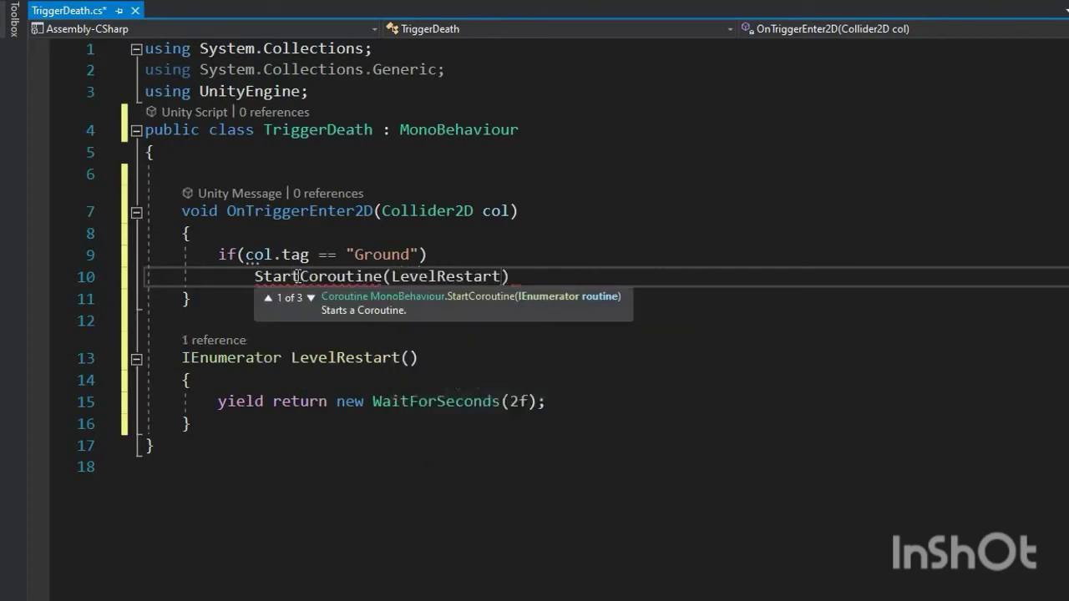
{"action": "type", "text": "())"}
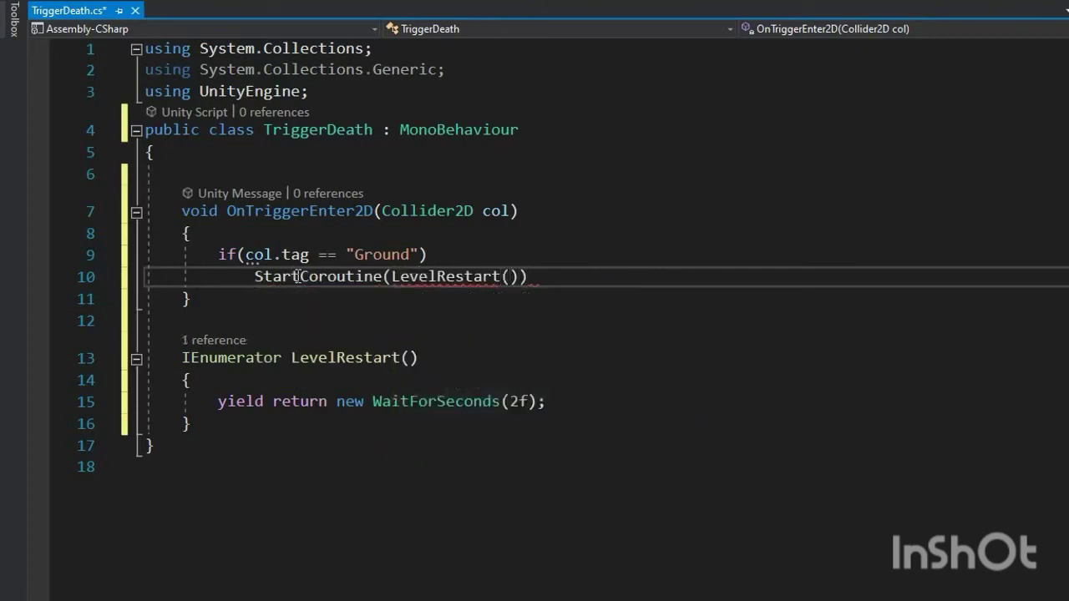
{"action": "type", "text": ";"}
{"action": "left_click", "coordinate": [313, 90]}
Add 'using UnityEngine.SceneManagement;' to the script's imports.
{"action": "key", "text": "Return"}
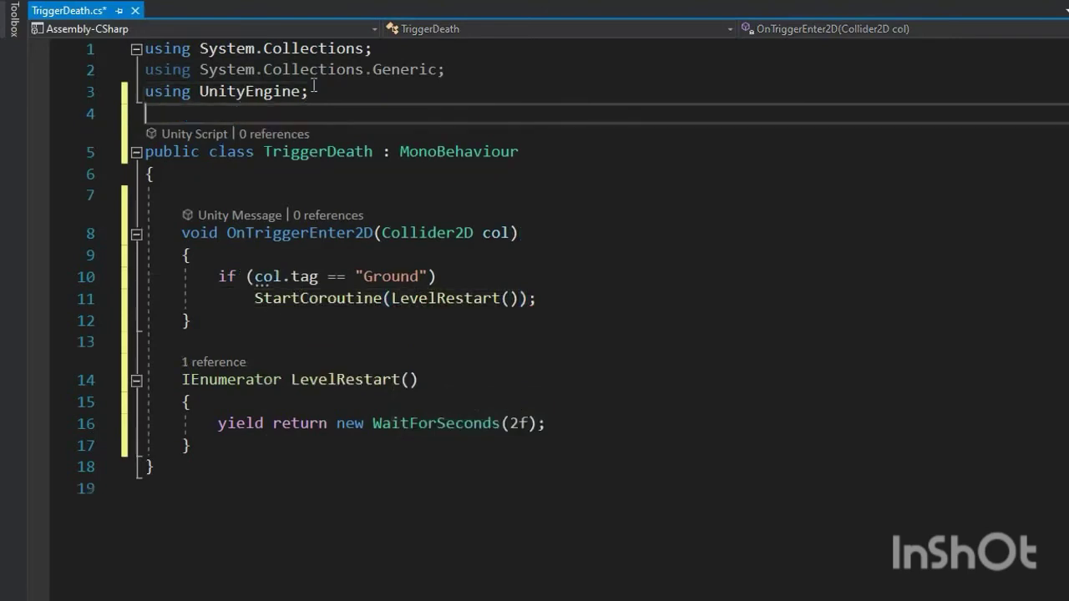
{"action": "type", "text": "using "}
{"action": "type", "text": "unity"}
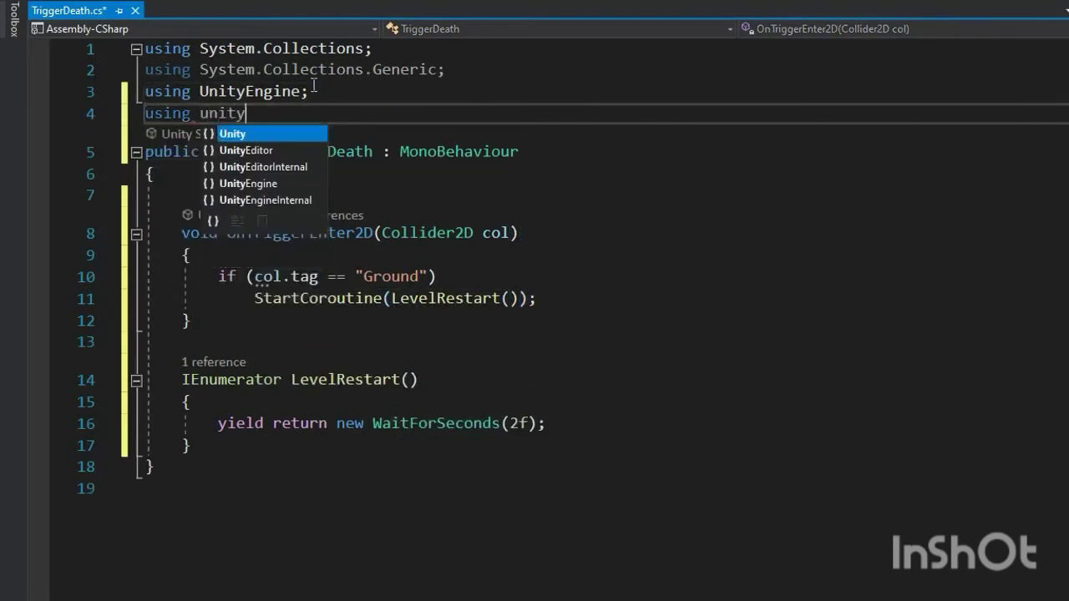
{"action": "key", "text": "Down"}
{"action": "key", "text": "Down"}
{"action": "key", "text": "Down"}
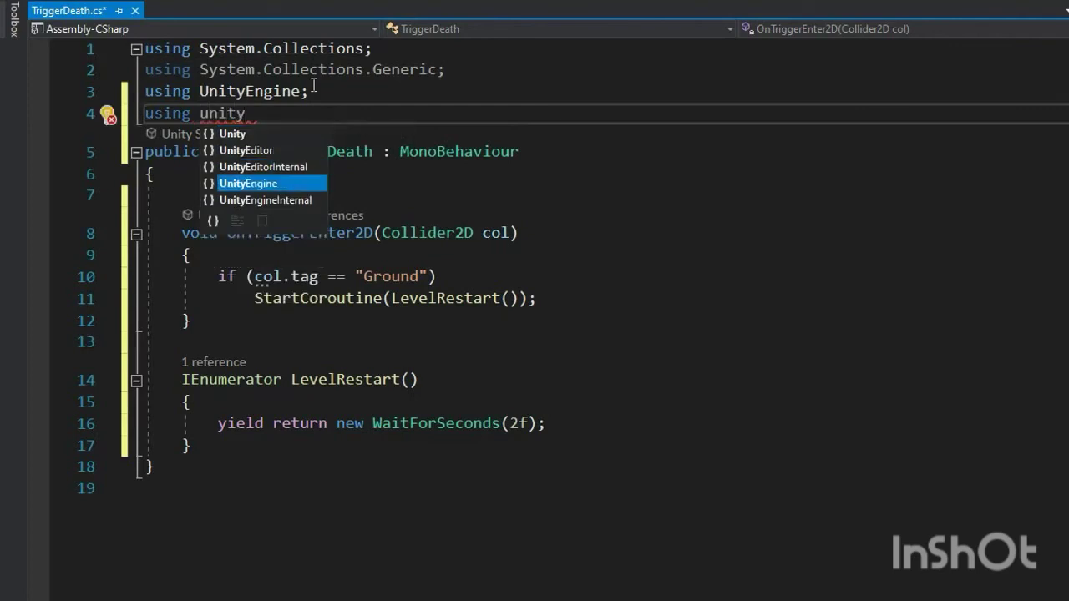
{"action": "type", "text": ".sc"}
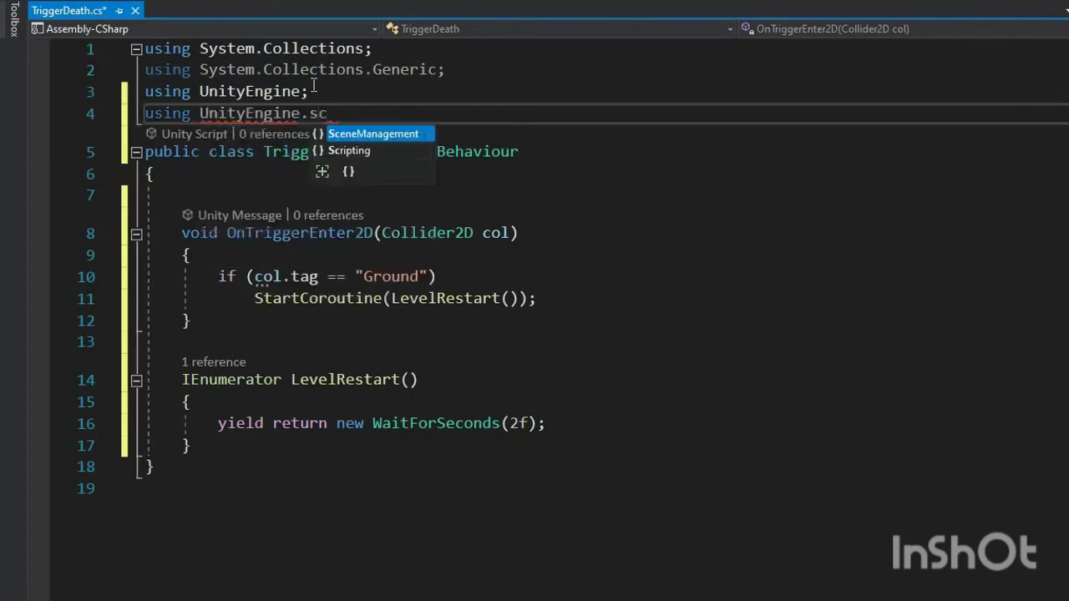
{"action": "type", "text": ";"}
{"action": "key", "text": "Return"}
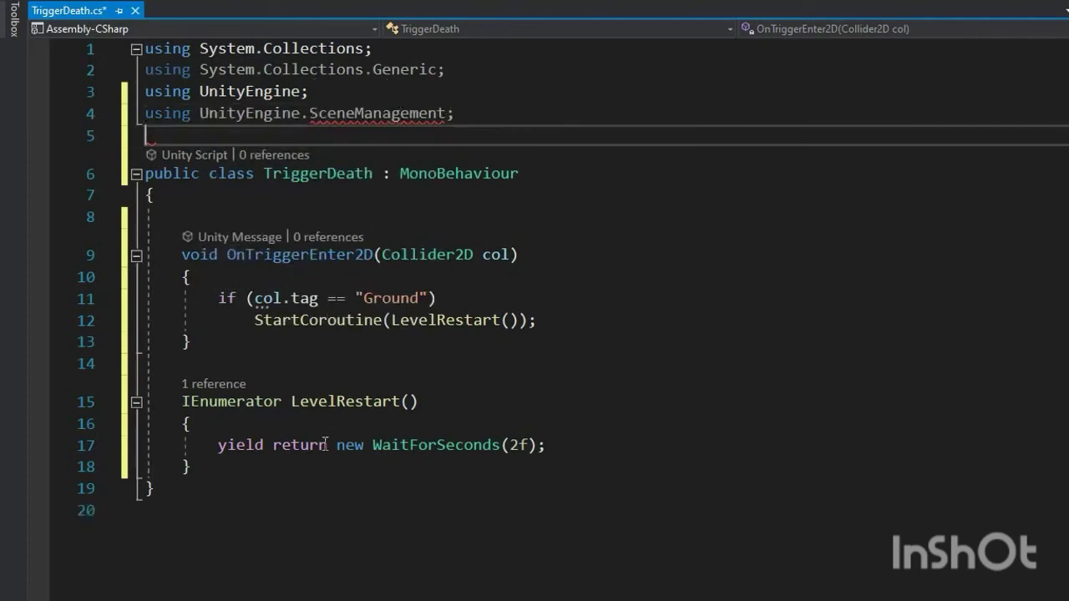
Add SceneManager.LoadScene("SampleScene") after the wait line in LevelRestart.
{"action": "left_click", "coordinate": [558, 444]}
{"action": "key", "text": "Return"}
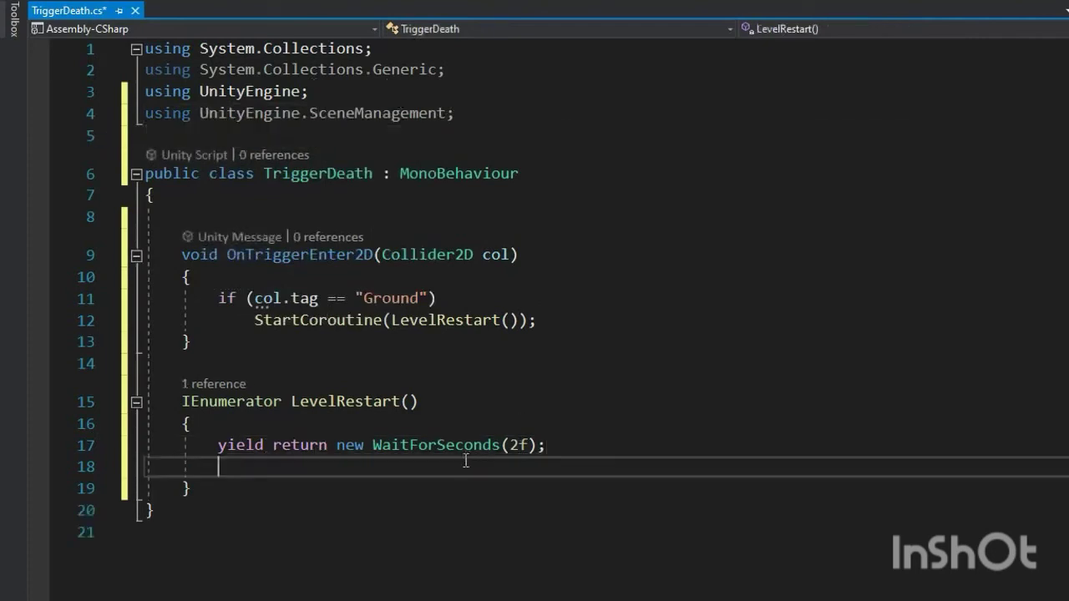
{"action": "type", "text": "sce"}
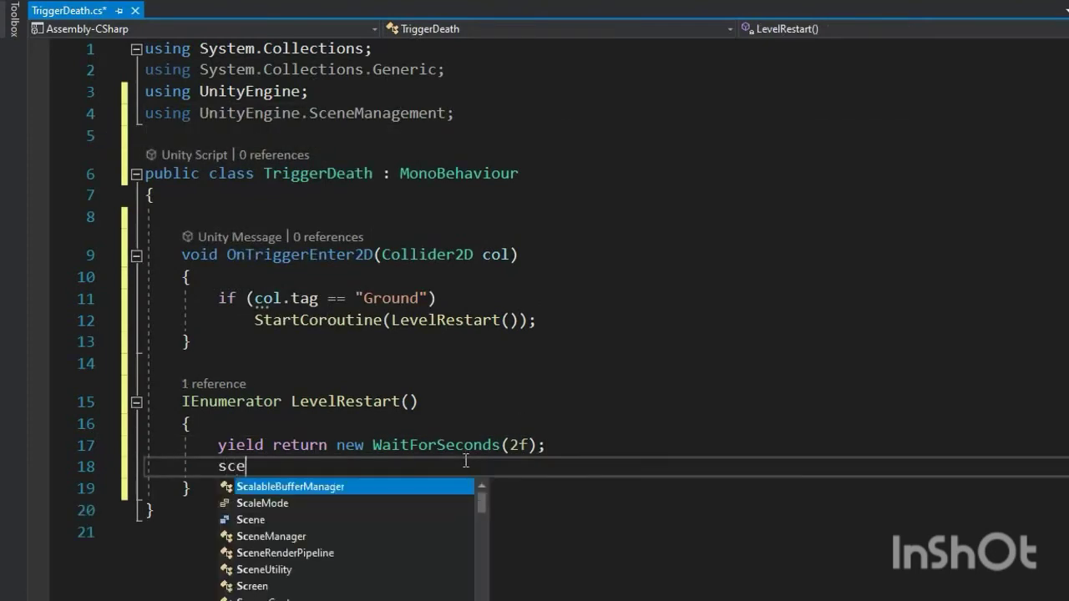
{"action": "type", "text": "n"}
{"action": "key", "text": "Down"}
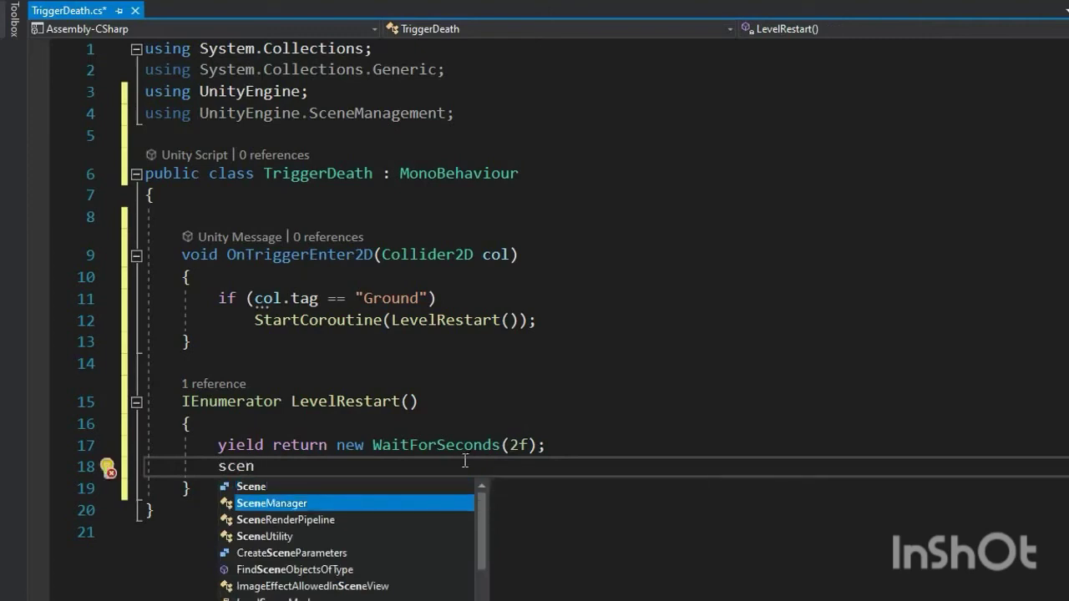
{"action": "type", "text": ".l"}
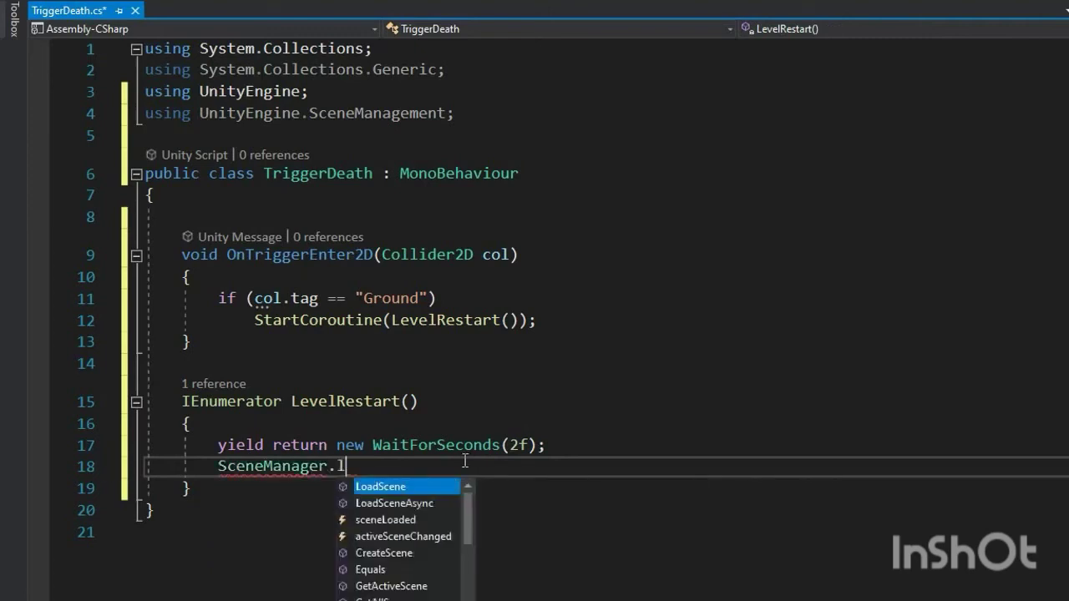
{"action": "type", "text": "(\"SampleScene"}
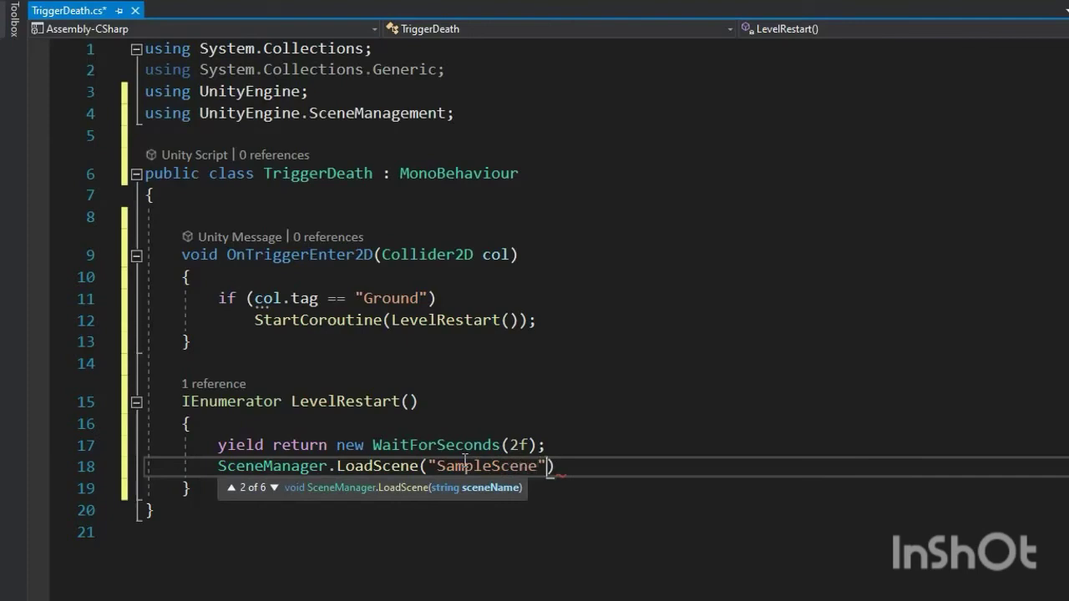
{"action": "type", "text": ")"}
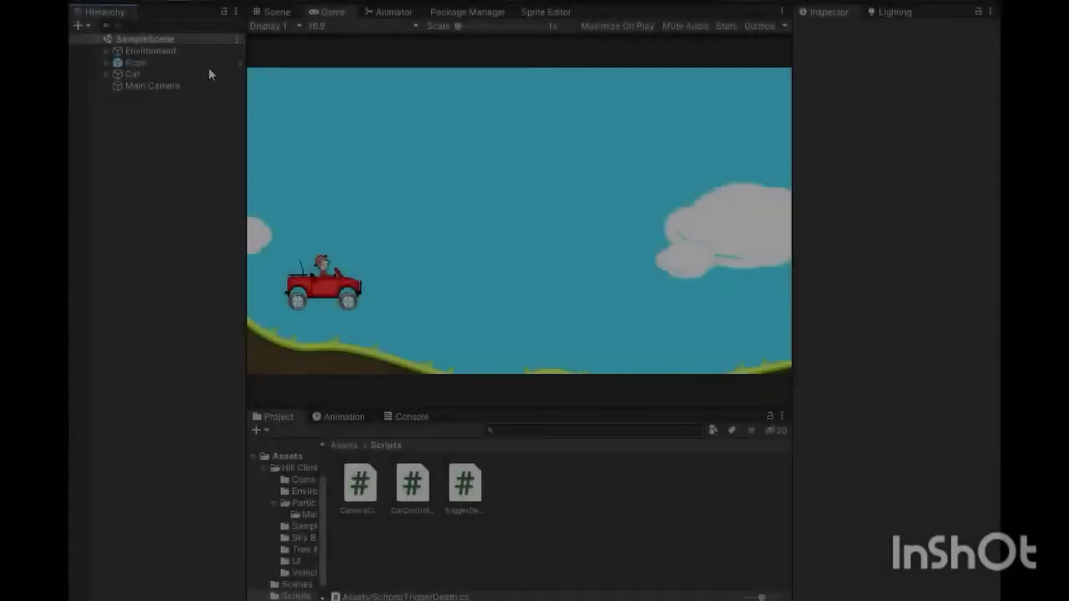
Select the sprite shape terrain object under Environment in the Hierarchy.
{"action": "left_click", "coordinate": [158, 66]}
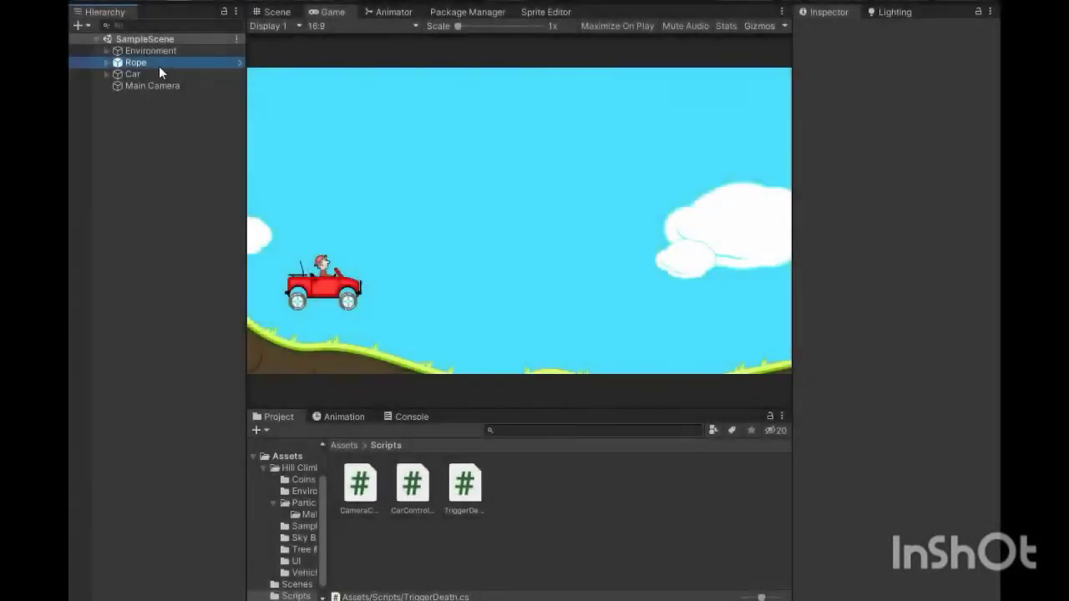
{"action": "left_click", "coordinate": [139, 53]}
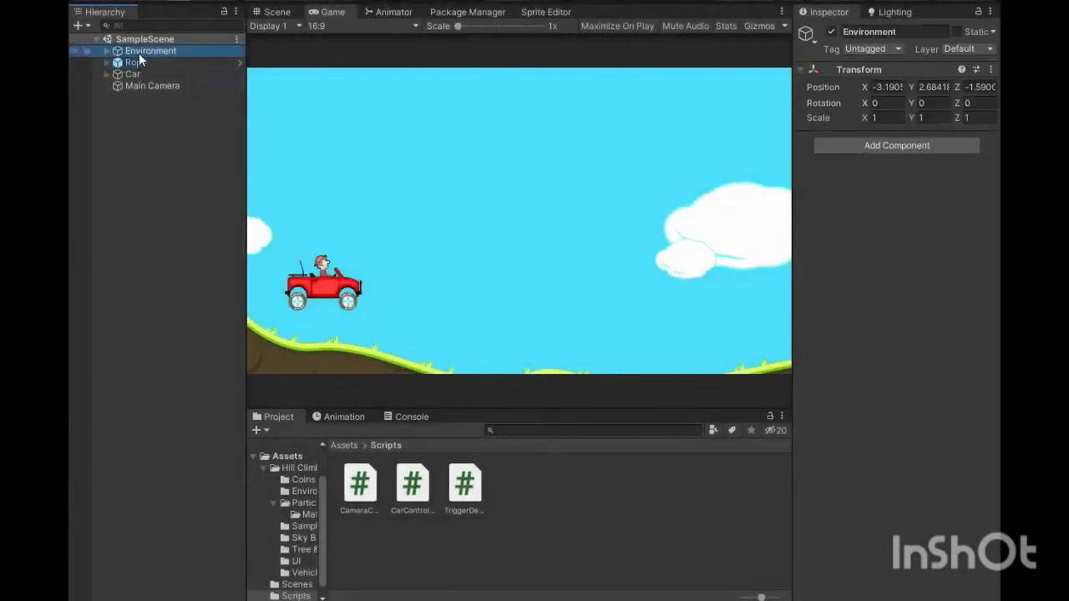
{"action": "key", "text": "Right"}
{"action": "left_click", "coordinate": [153, 72]}
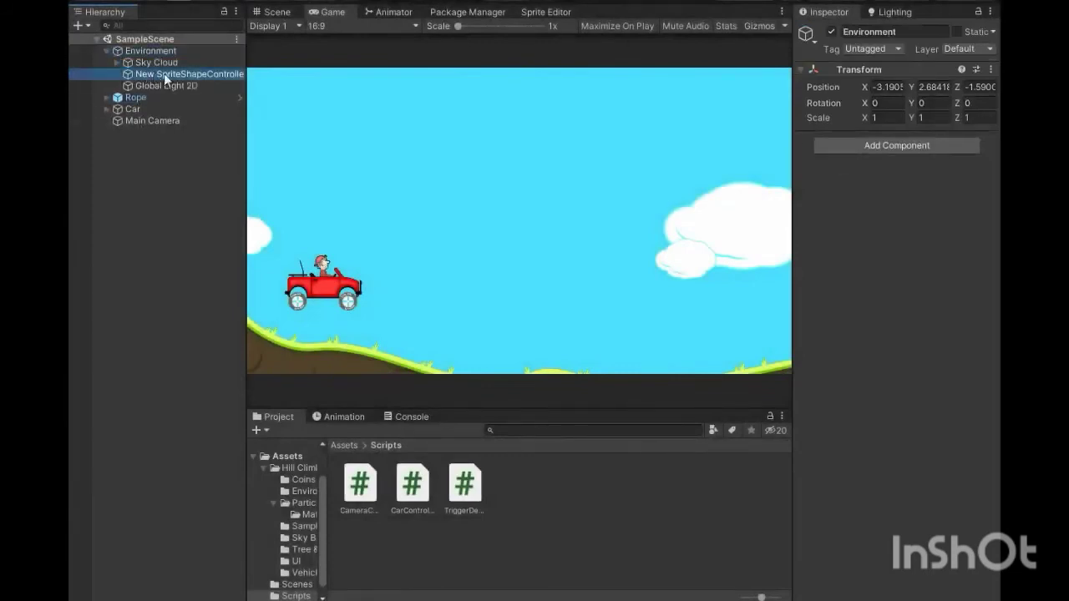
{"action": "left_click", "coordinate": [284, 13]}
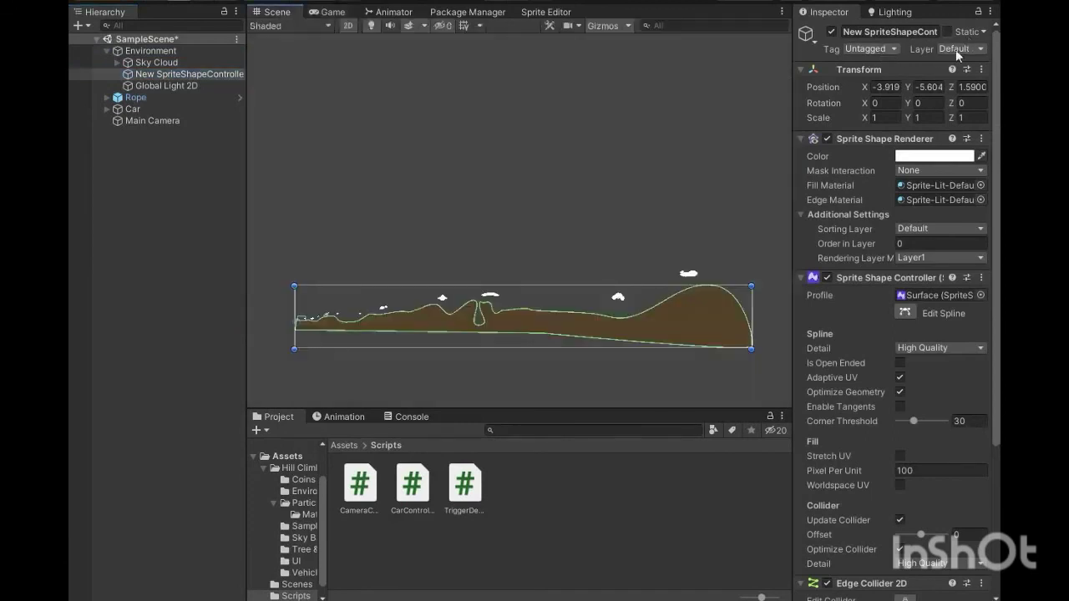
Add a new tag named Ground in Tags & Layers.
{"action": "left_click", "coordinate": [955, 50]}
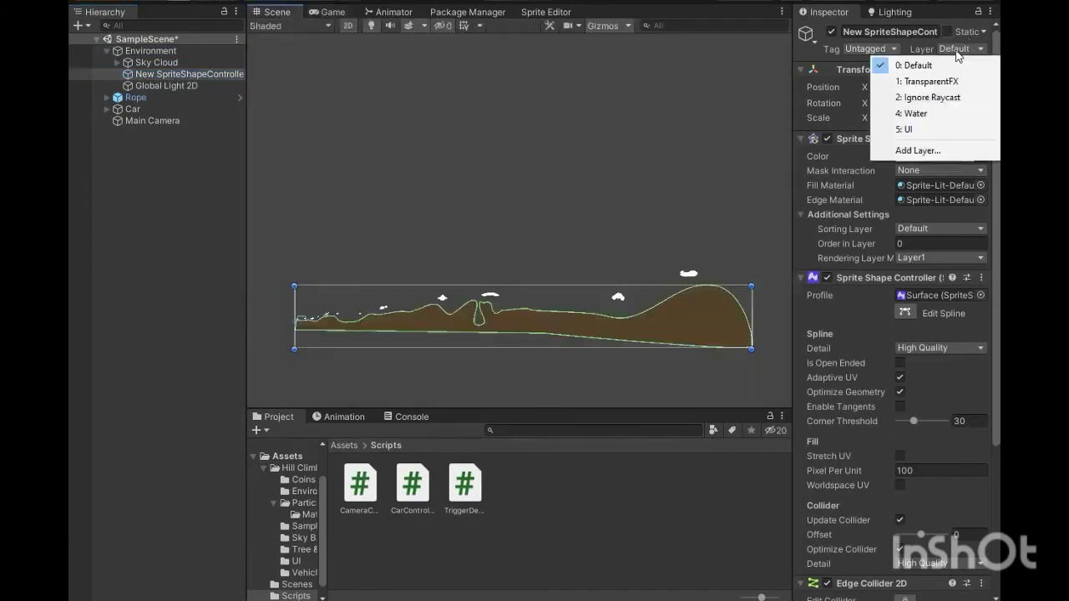
{"action": "left_click", "coordinate": [935, 151]}
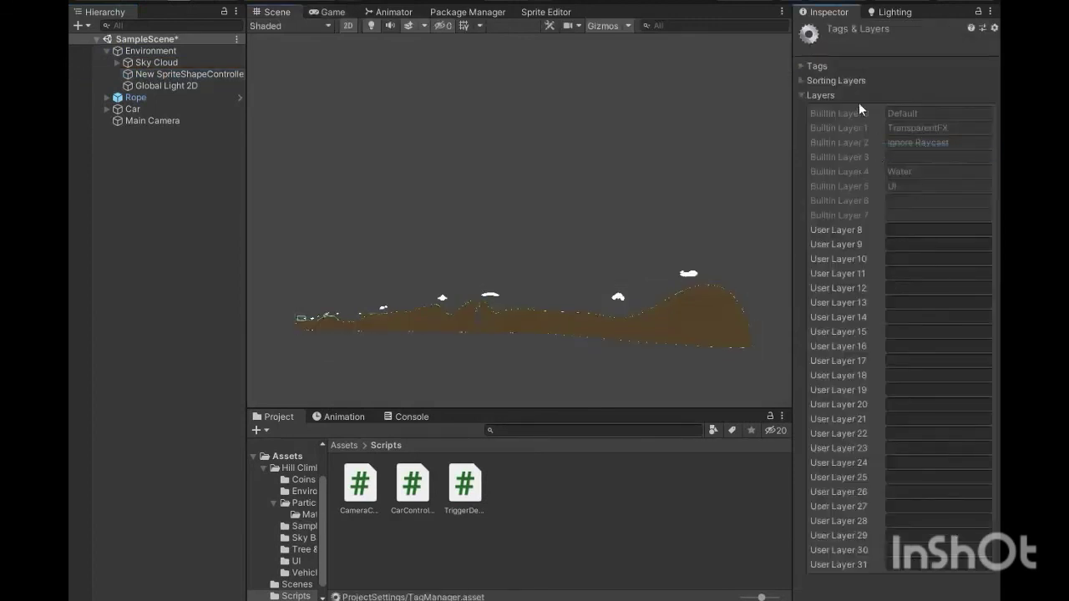
{"action": "left_click", "coordinate": [803, 94]}
{"action": "left_click", "coordinate": [800, 66]}
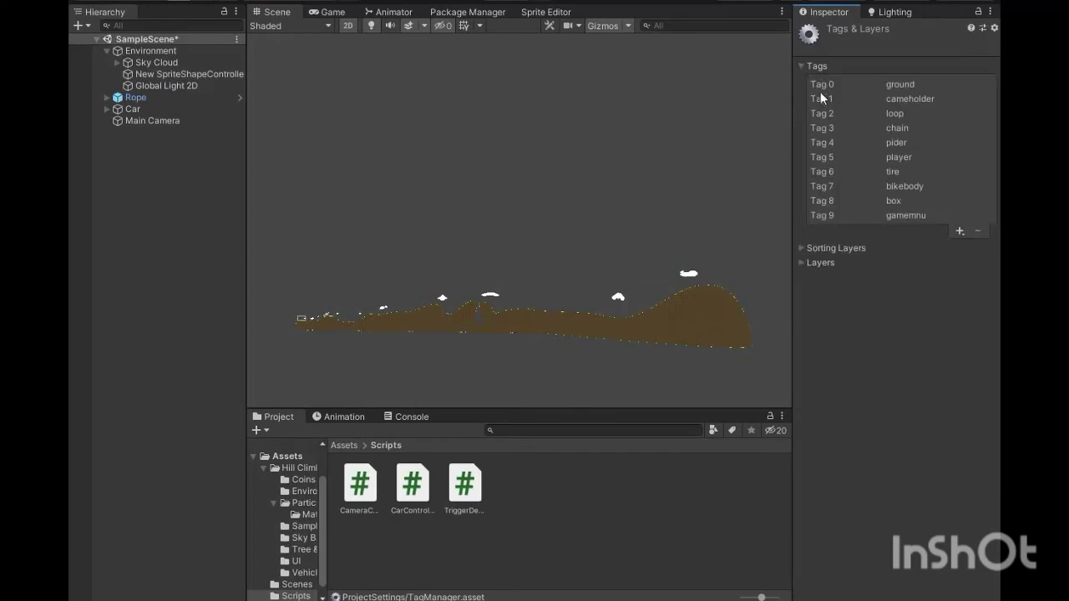
{"action": "left_click", "coordinate": [958, 231]}
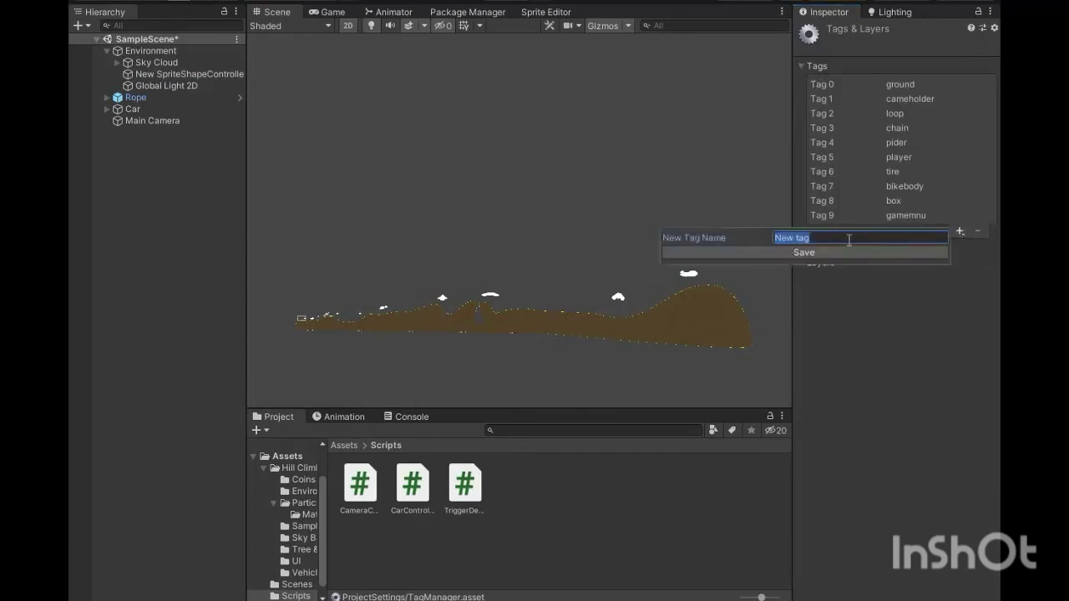
{"action": "type", "text": "G"}
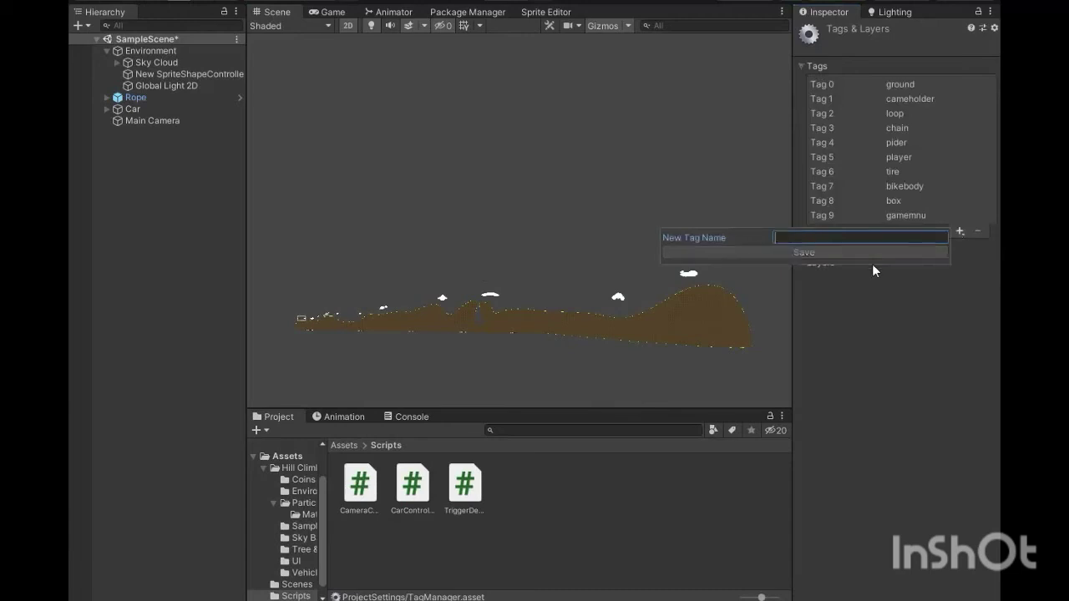
{"action": "type", "text": "round"}
{"action": "key", "text": "Return"}
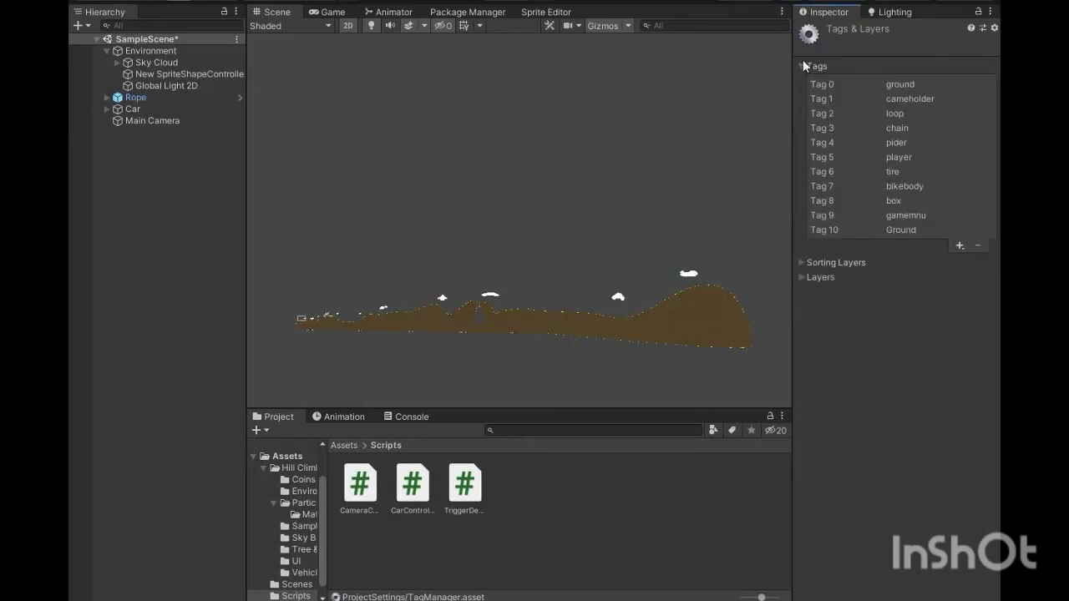
Set the Tag of the terrain sprite shape and the Rope to Ground.
{"action": "left_click", "coordinate": [175, 119]}
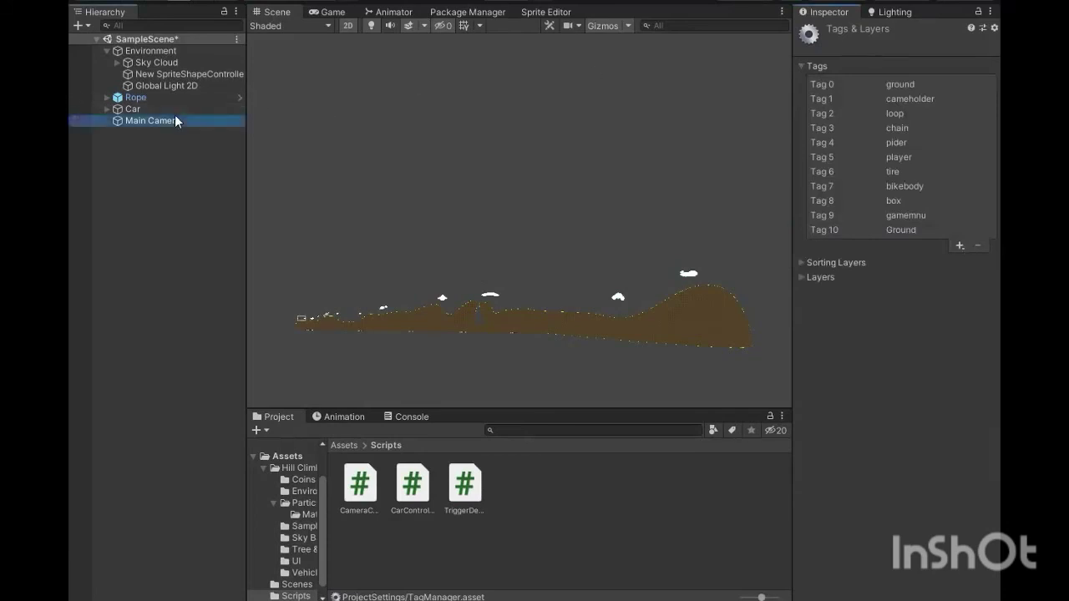
{"action": "left_click", "coordinate": [149, 74]}
{"action": "left_click", "coordinate": [851, 51]}
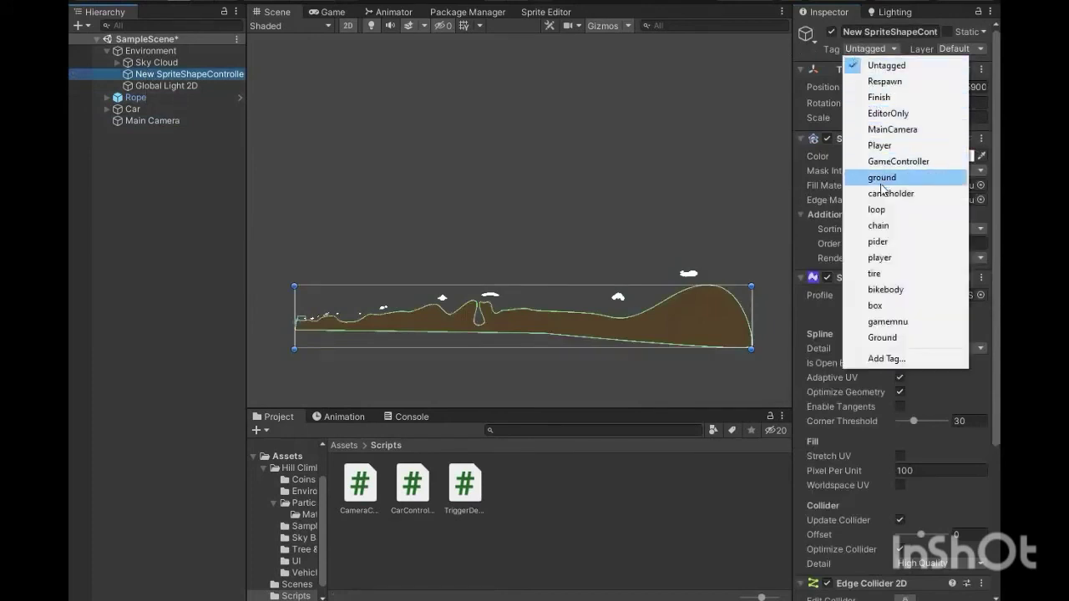
{"action": "left_click", "coordinate": [872, 339]}
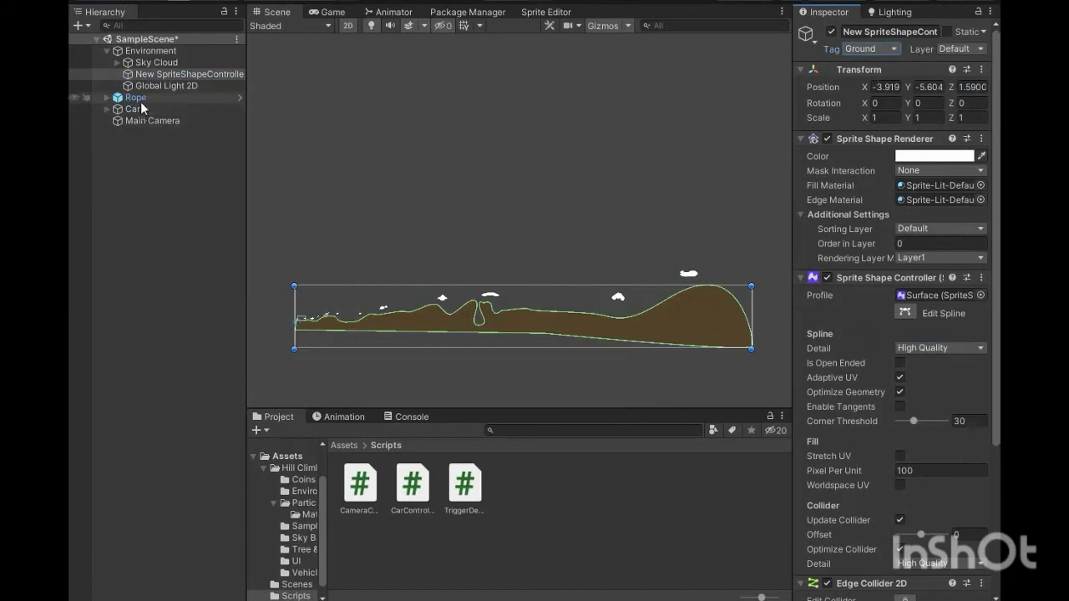
{"action": "left_click", "coordinate": [138, 97]}
{"action": "left_click", "coordinate": [860, 49]}
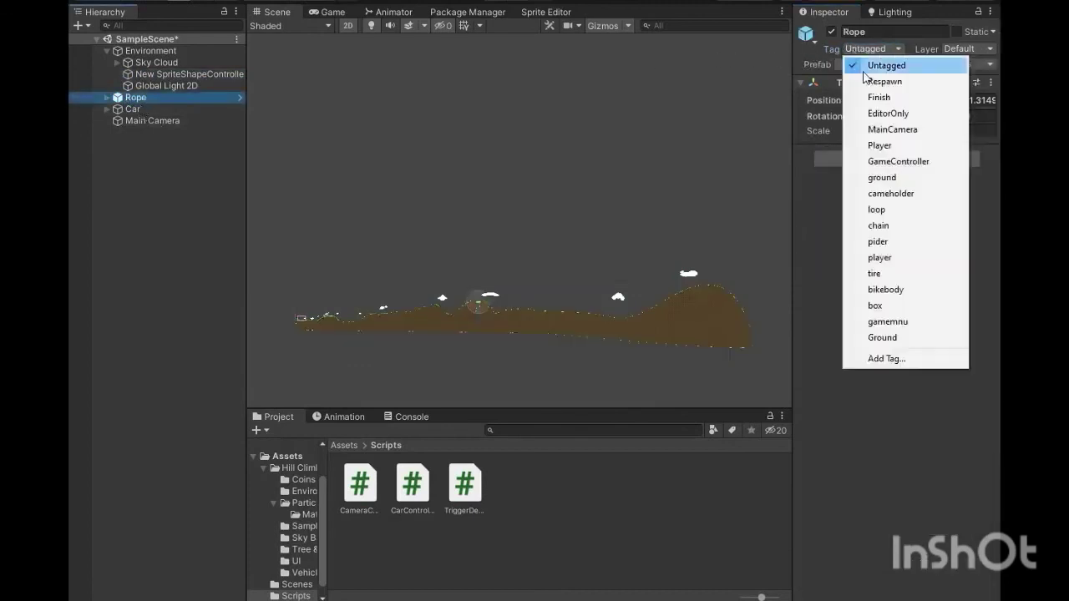
{"action": "left_click", "coordinate": [883, 337]}
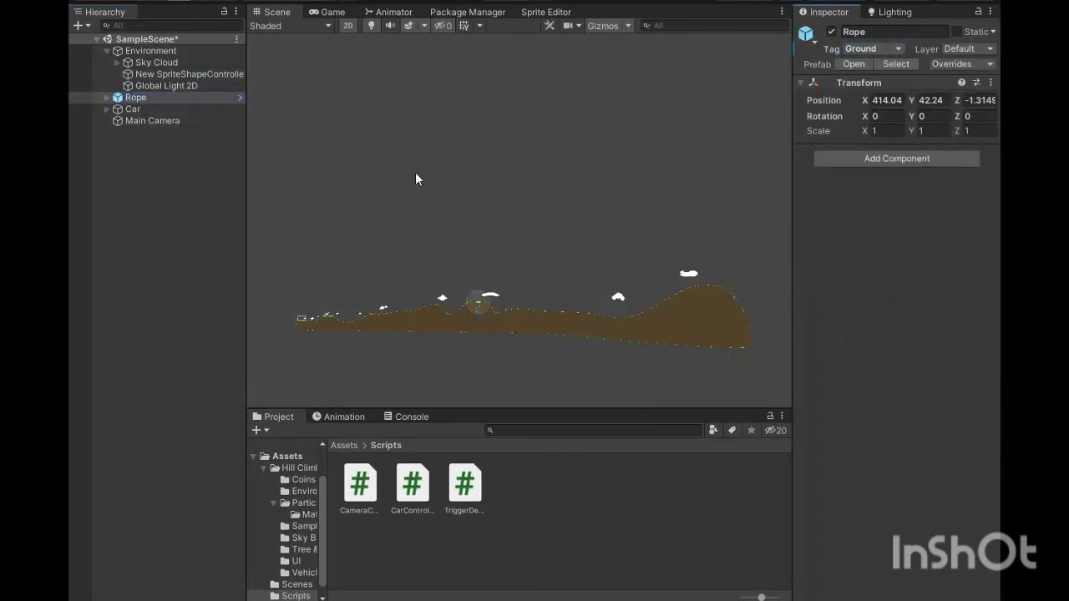
Tag all the Rope's segments and links as Ground, then clear the selection.
{"action": "left_click", "coordinate": [167, 98]}
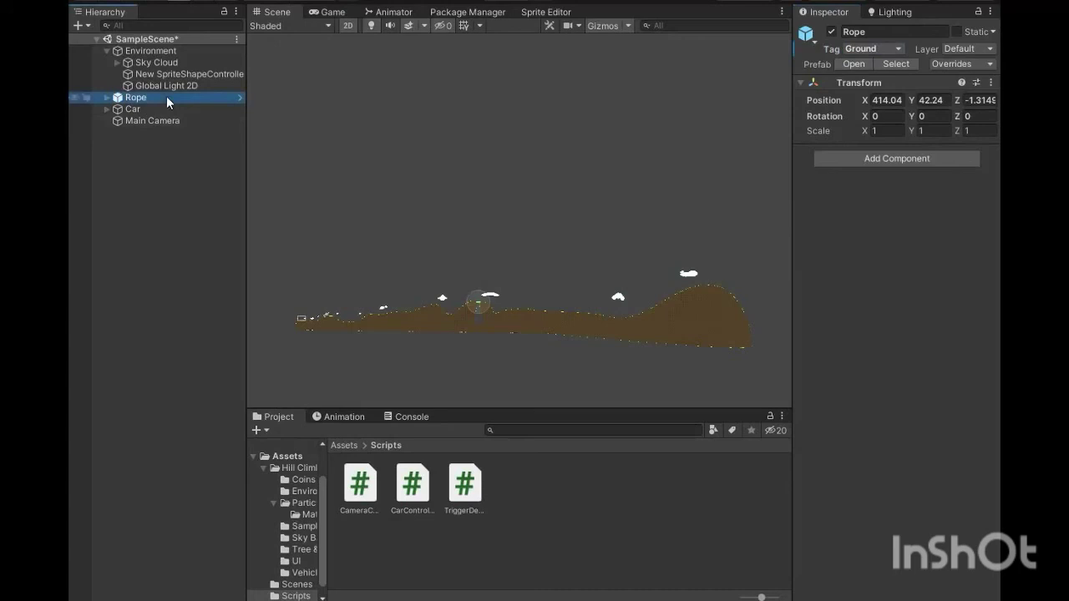
{"action": "key", "text": "Right"}
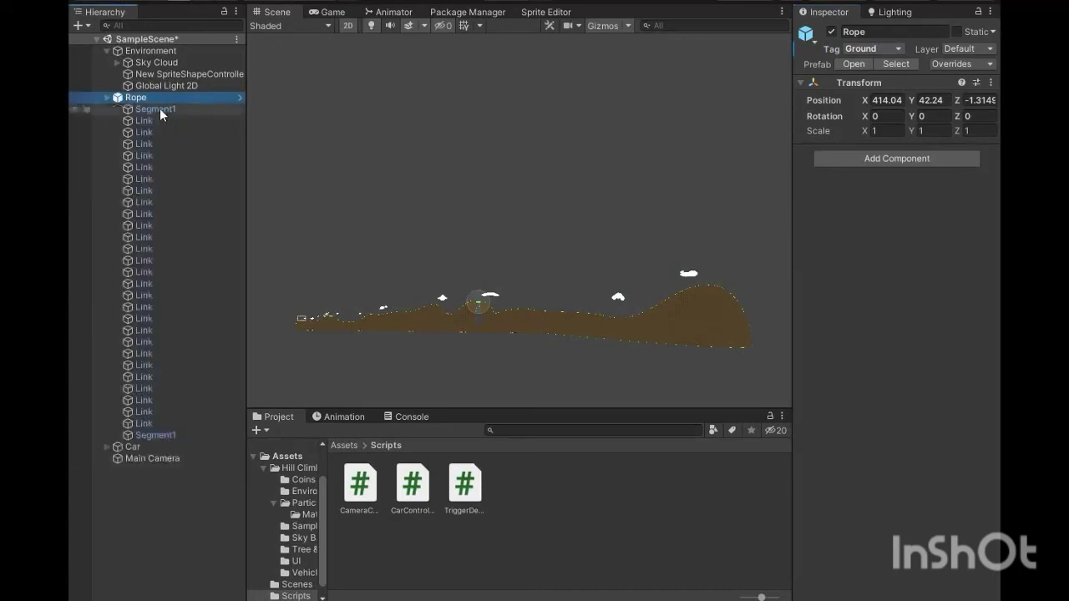
{"action": "left_click", "coordinate": [159, 109]}
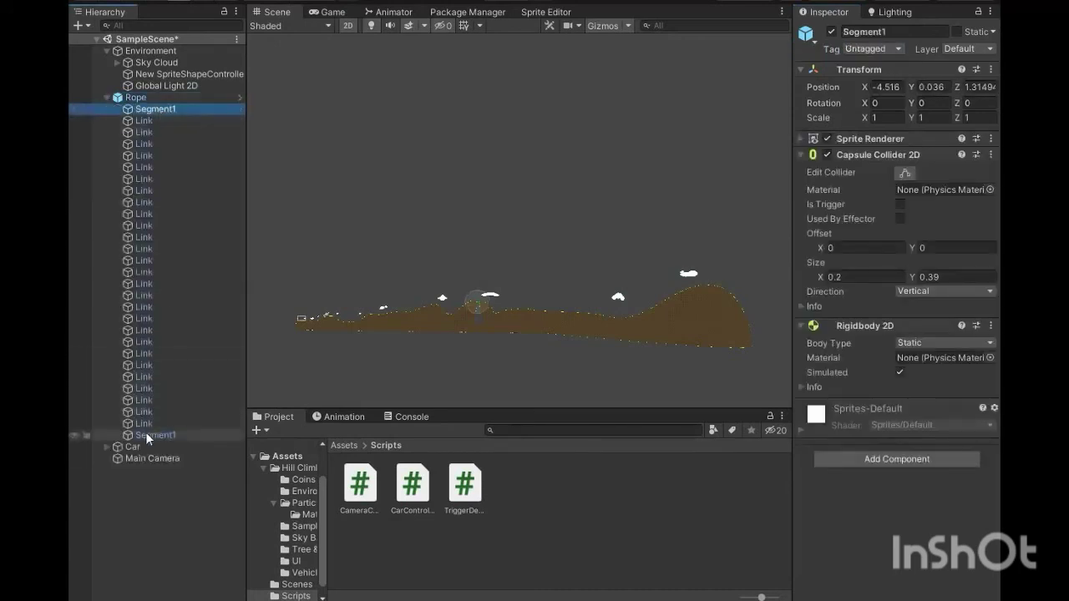
{"action": "left_click", "coordinate": [146, 434], "text": "shift"}
{"action": "left_click", "coordinate": [856, 52]}
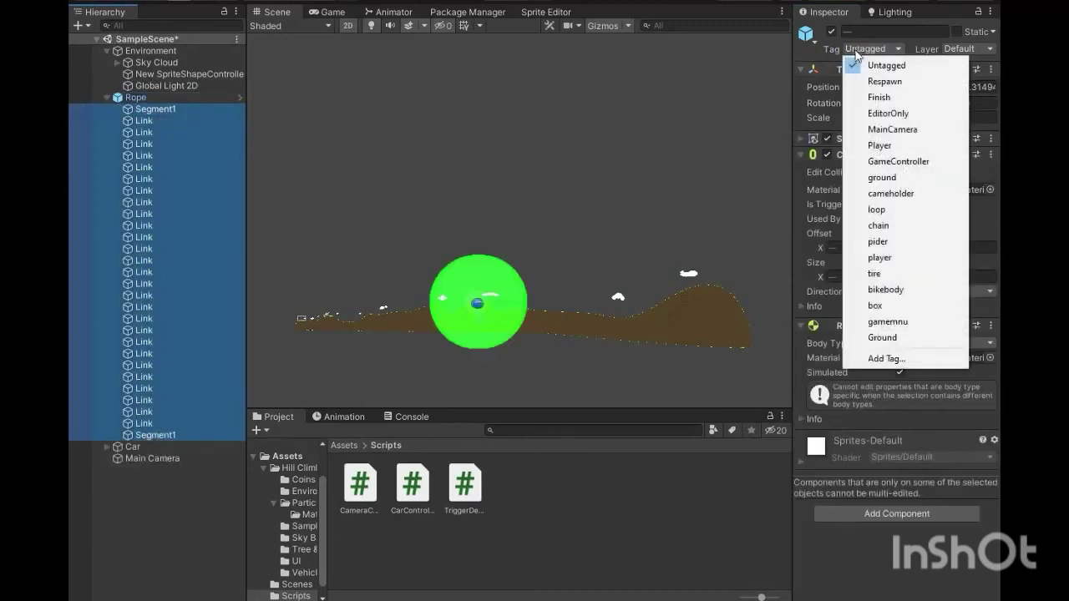
{"action": "left_click", "coordinate": [881, 337]}
{"action": "left_click", "coordinate": [133, 98]}
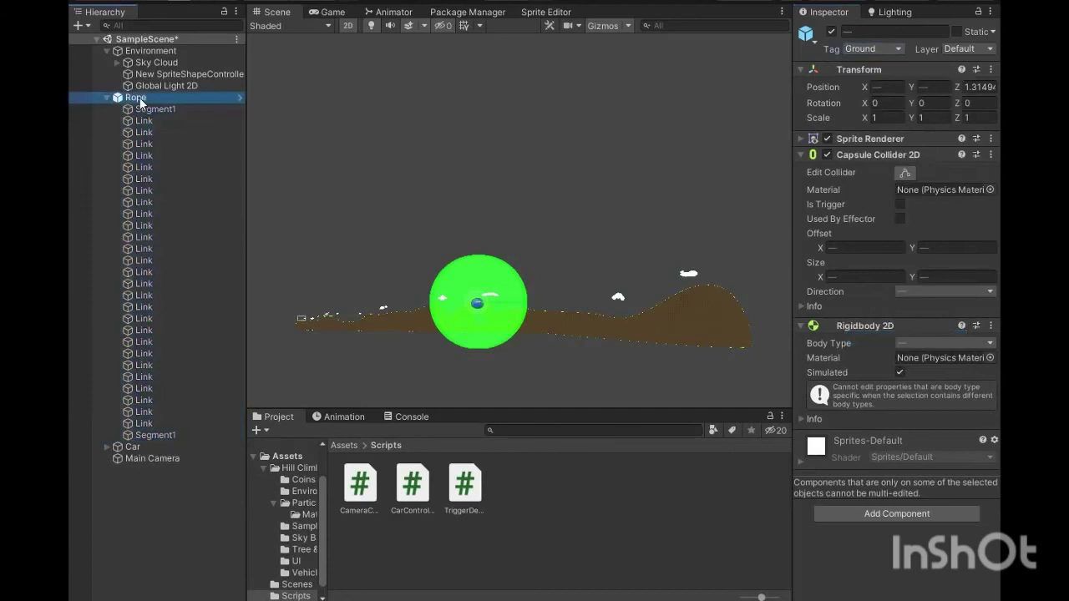
{"action": "left_click", "coordinate": [107, 98]}
{"action": "left_click", "coordinate": [142, 198]}
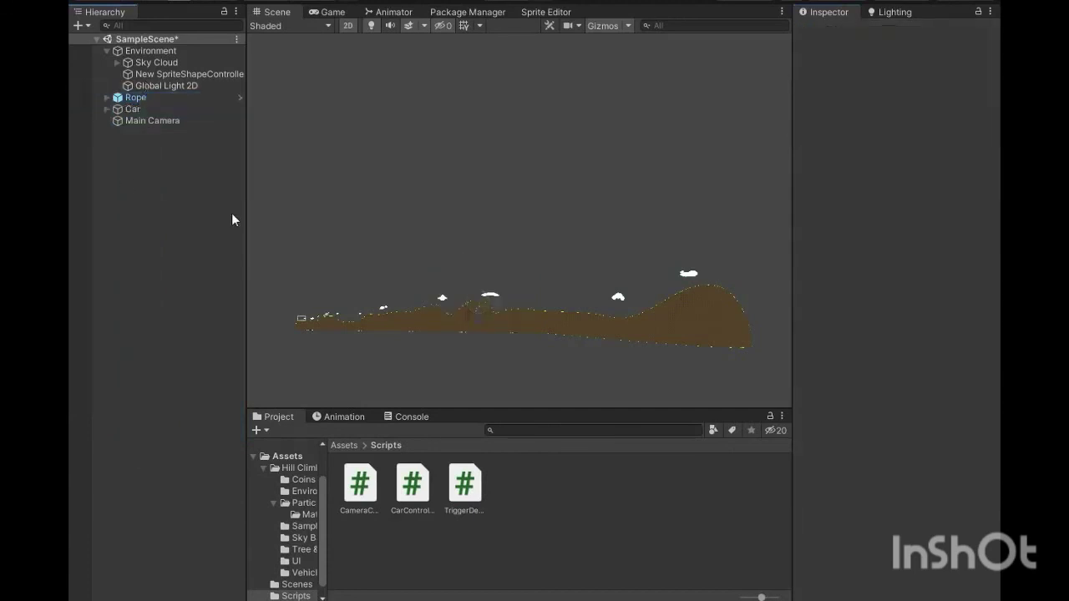
Create a new 2D Sprite as a child of driver-head with a reset Transform.
{"action": "double_click", "coordinate": [138, 109]}
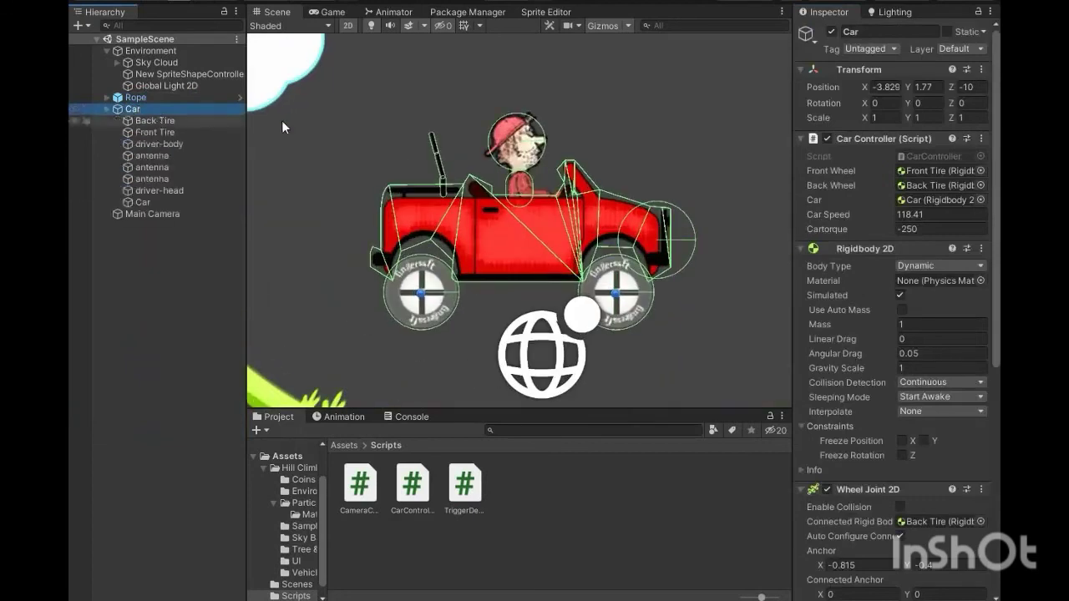
{"action": "left_click", "coordinate": [522, 141]}
{"action": "left_click", "coordinate": [83, 26]}
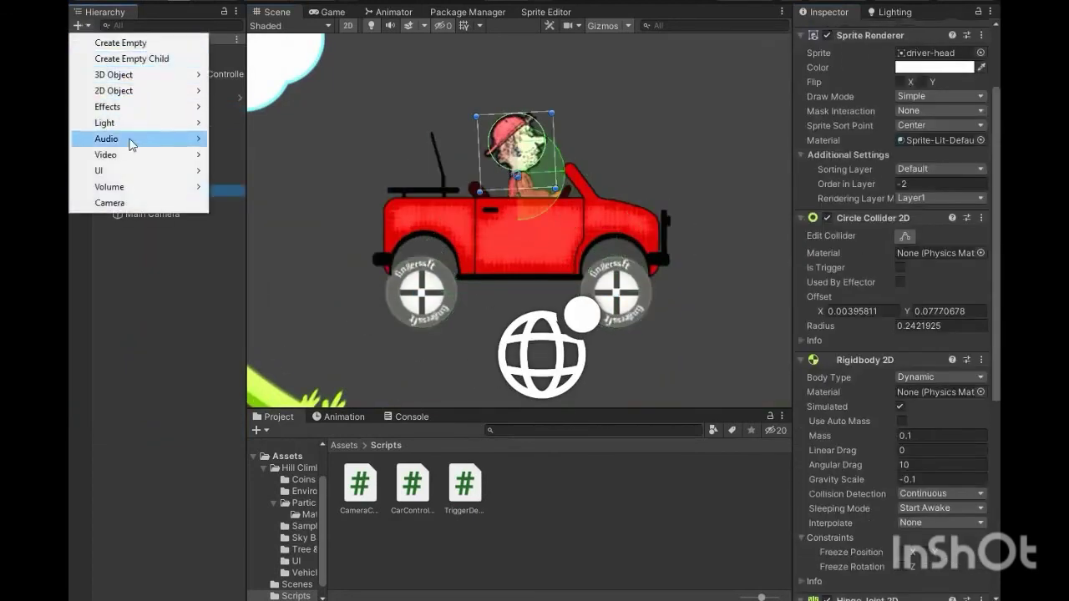
{"action": "mouse_move", "coordinate": [132, 90]}
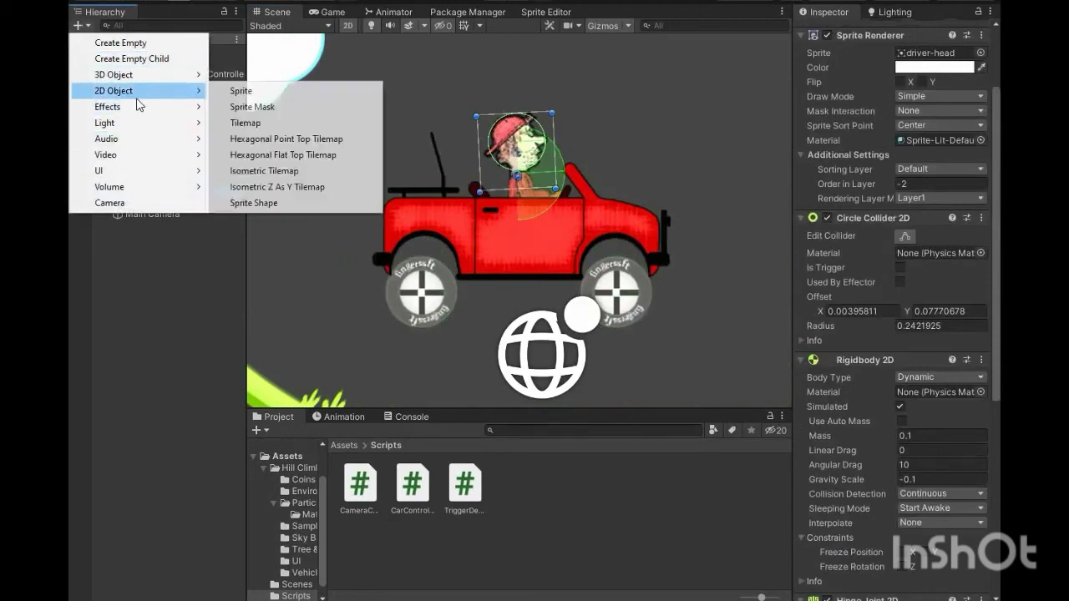
{"action": "left_click", "coordinate": [234, 91]}
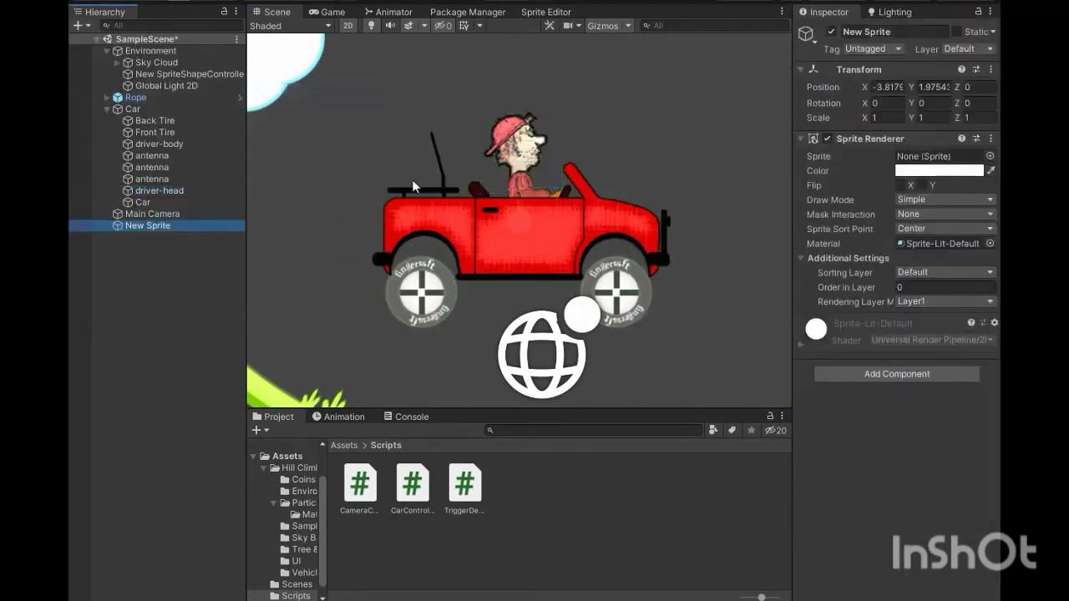
{"action": "mouse_move", "coordinate": [140, 229]}
{"action": "left_mouse_down"}
{"action": "mouse_move", "coordinate": [147, 197]}
{"action": "mouse_move", "coordinate": [200, 193]}
{"action": "left_mouse_up"}
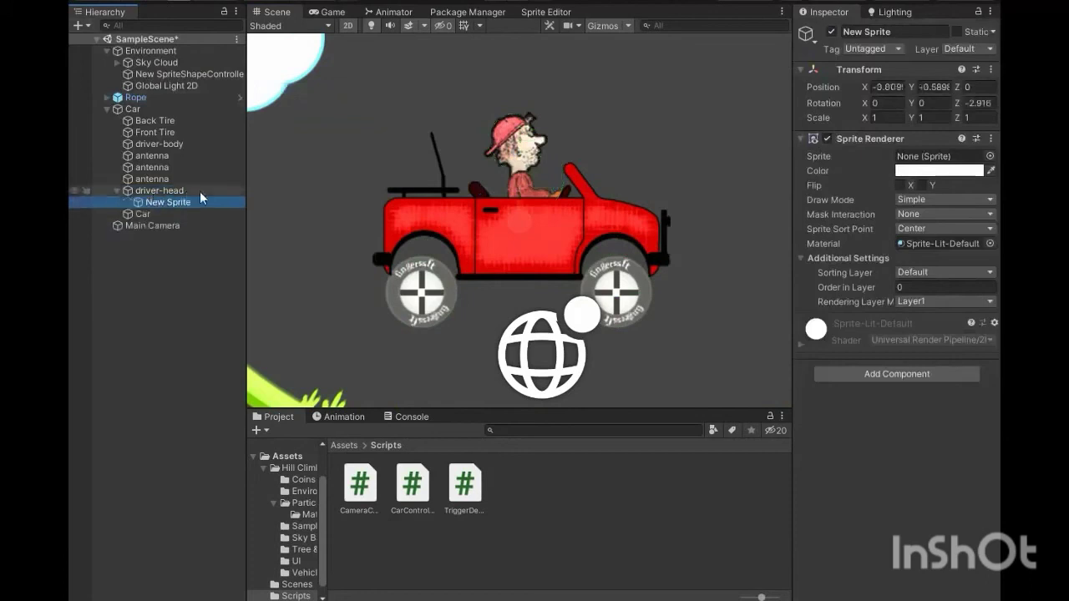
{"action": "right_click", "coordinate": [854, 74]}
{"action": "left_click", "coordinate": [868, 79]}
Give the sprite a Box Collider 2D fitted around the driver's head, plus the TriggerDeath script.
{"action": "left_click", "coordinate": [842, 372]}
{"action": "type", "text": "box"}
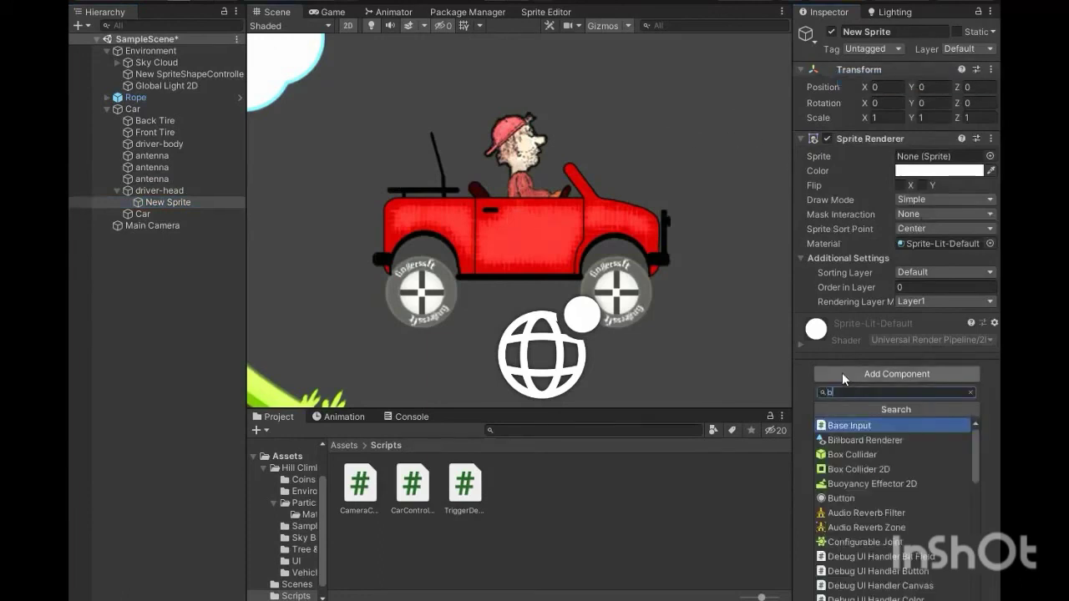
{"action": "left_click", "coordinate": [853, 468]}
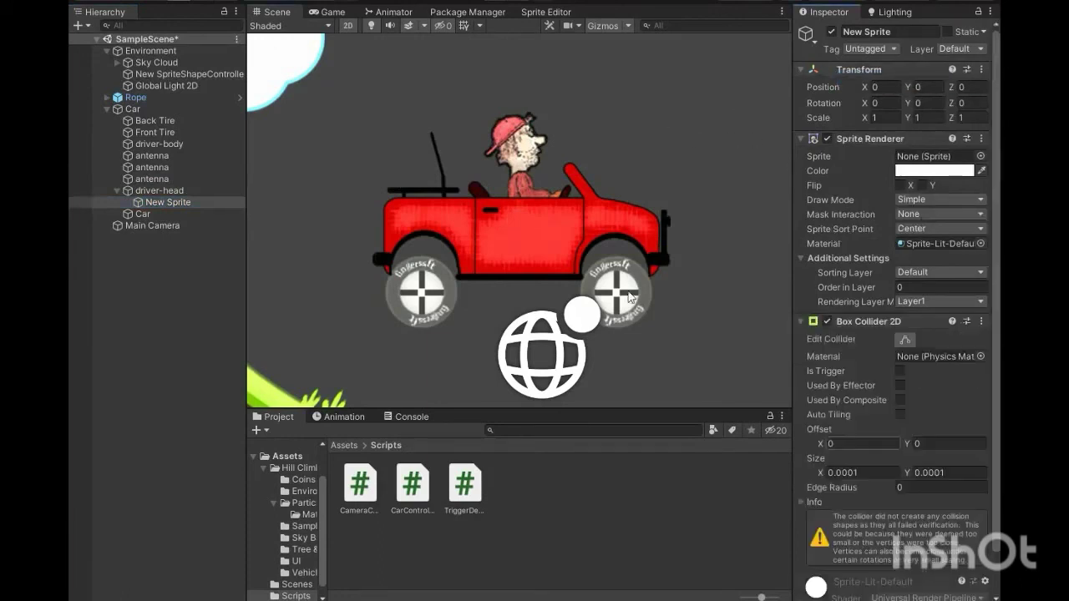
{"action": "left_click", "coordinate": [904, 340]}
{"action": "mouse_move", "coordinate": [517, 157]}
{"action": "left_mouse_down"}
{"action": "mouse_move", "coordinate": [534, 159]}
{"action": "mouse_move", "coordinate": [520, 112]}
{"action": "mouse_move", "coordinate": [446, 132]}
{"action": "left_mouse_up"}
{"action": "scroll", "coordinate": [522, 146], "scroll_direction": "up", "scroll_amount": 2}
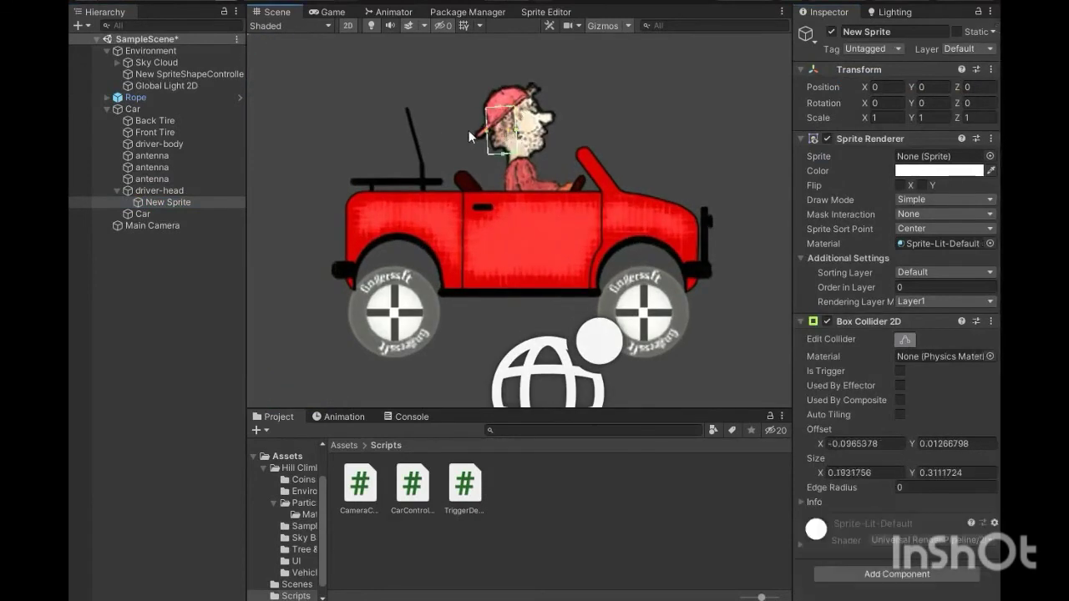
{"action": "left_click_drag", "start_coordinate": [587, 131], "coordinate": [588, 125]}
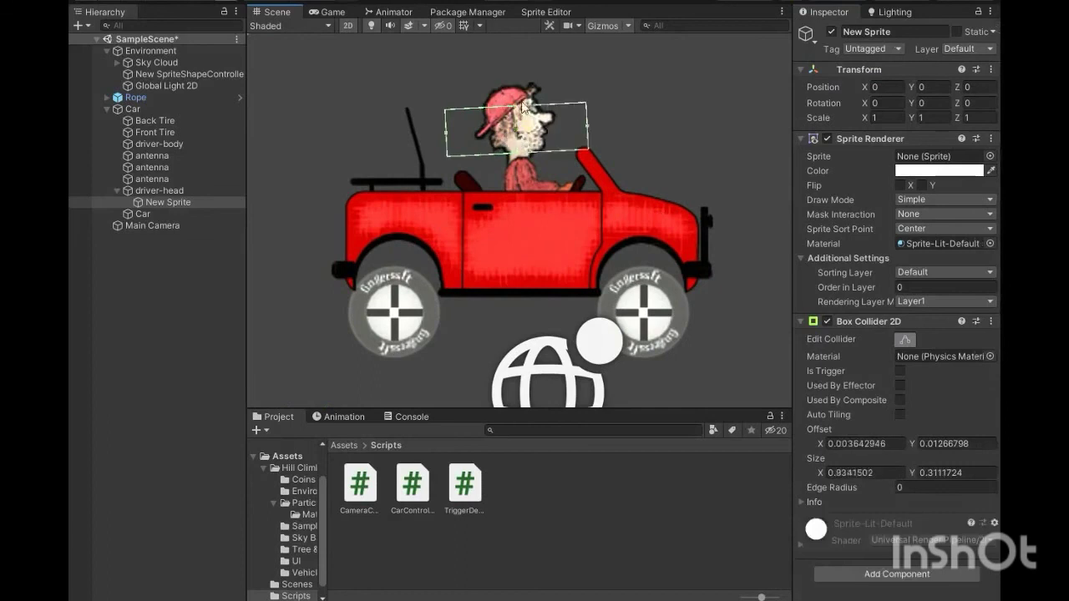
{"action": "left_click_drag", "start_coordinate": [515, 104], "coordinate": [516, 90]}
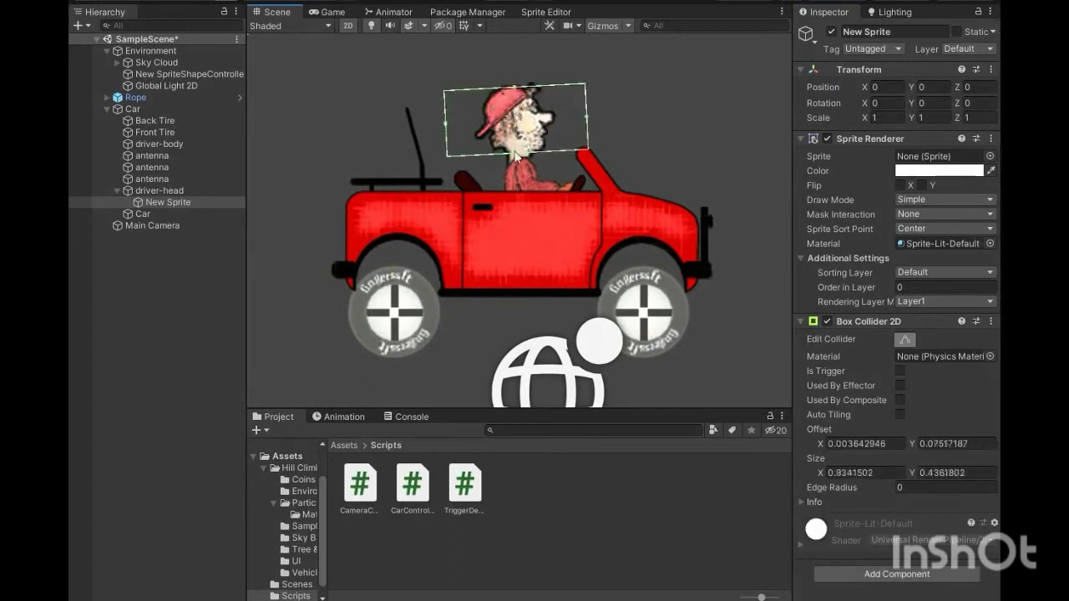
{"action": "left_click_drag", "start_coordinate": [516, 156], "coordinate": [517, 129]}
{"action": "left_click_drag", "start_coordinate": [576, 110], "coordinate": [572, 110]}
{"action": "left_click_drag", "start_coordinate": [445, 116], "coordinate": [465, 116]}
{"action": "left_click", "coordinate": [902, 344]}
{"action": "left_click_drag", "start_coordinate": [476, 494], "coordinate": [864, 584]}
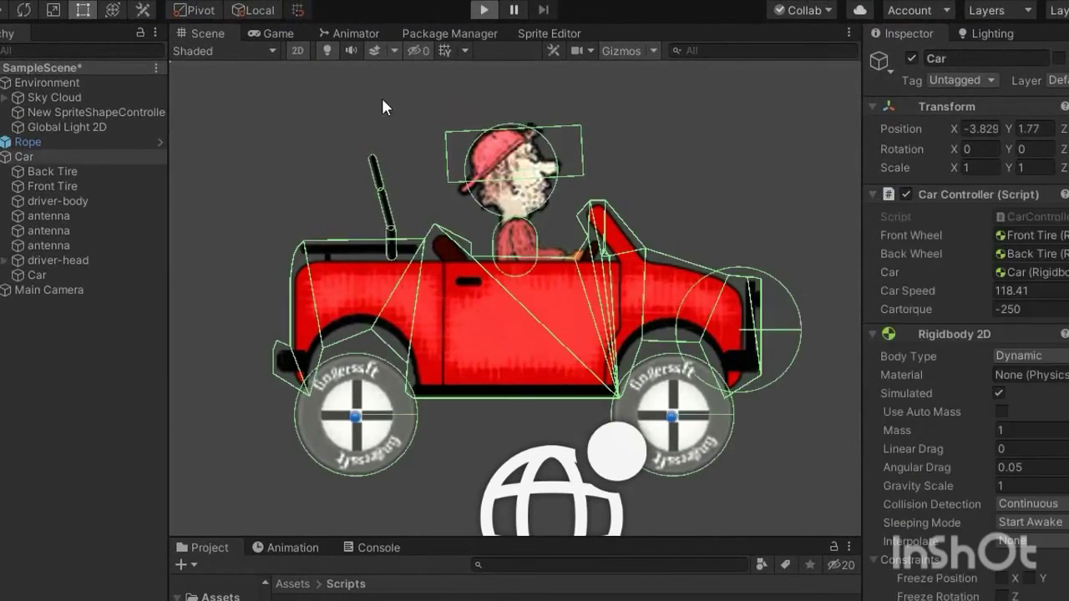
In Play mode, drag the Car's Position Y upward so it drops and flips onto the driver's head.
{"action": "left_click", "coordinate": [484, 10]}
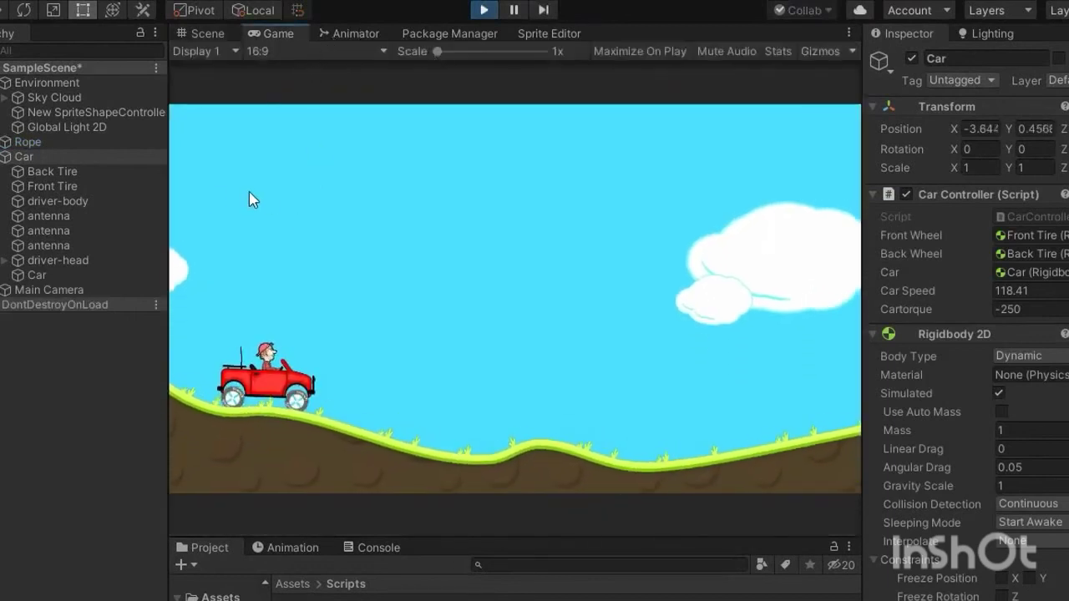
{"action": "left_click", "coordinate": [69, 160]}
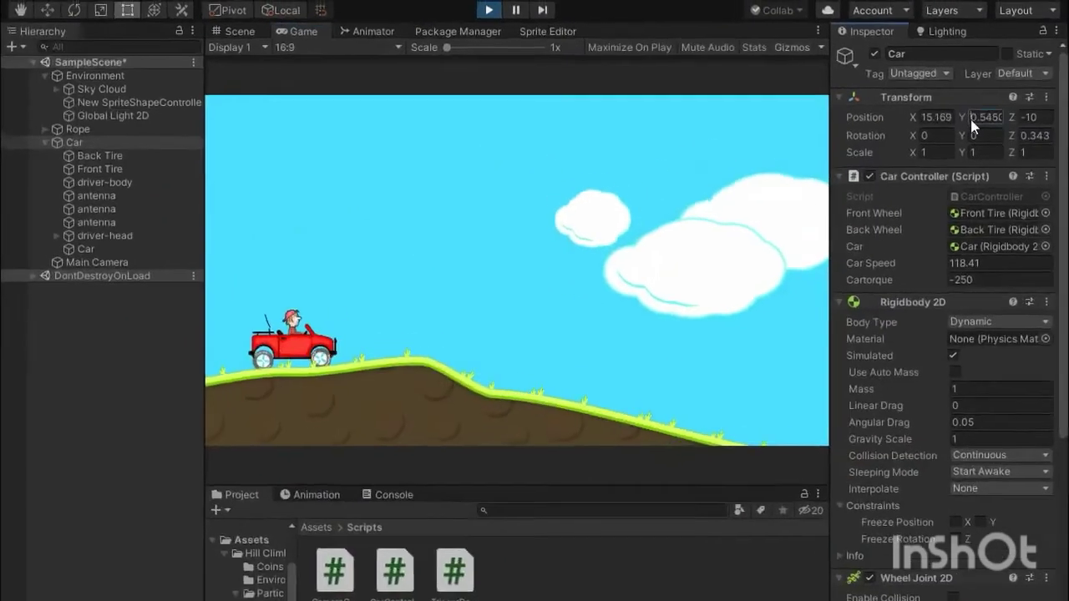
{"action": "left_click", "coordinate": [1015, 129]}
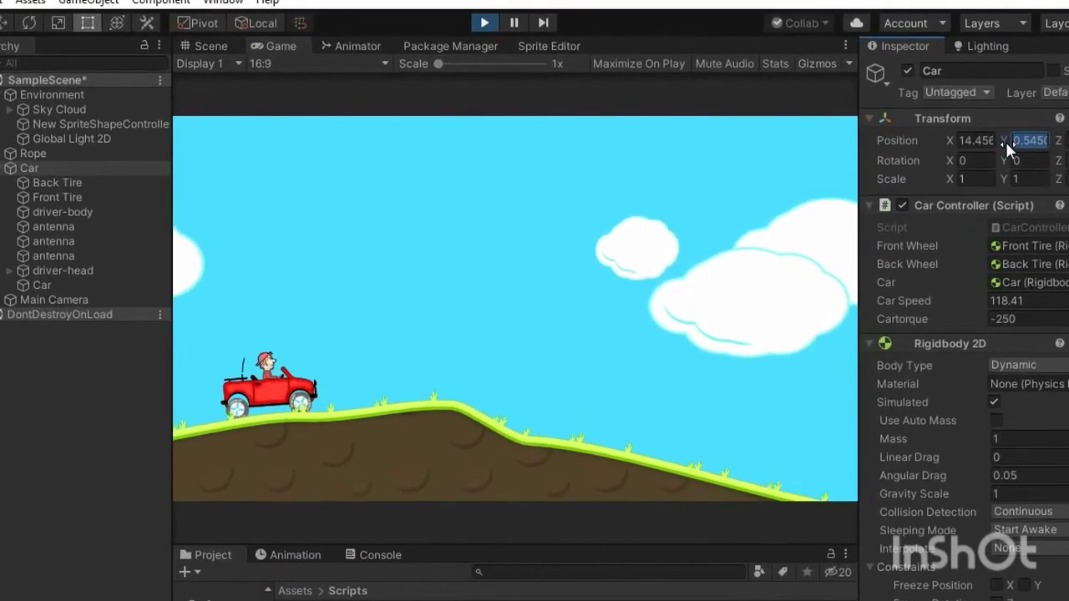
{"action": "left_click_drag", "start_coordinate": [1004, 139], "coordinate": [1030, 140]}
{"action": "left_click_drag", "start_coordinate": [361, 251], "coordinate": [855, 301]}
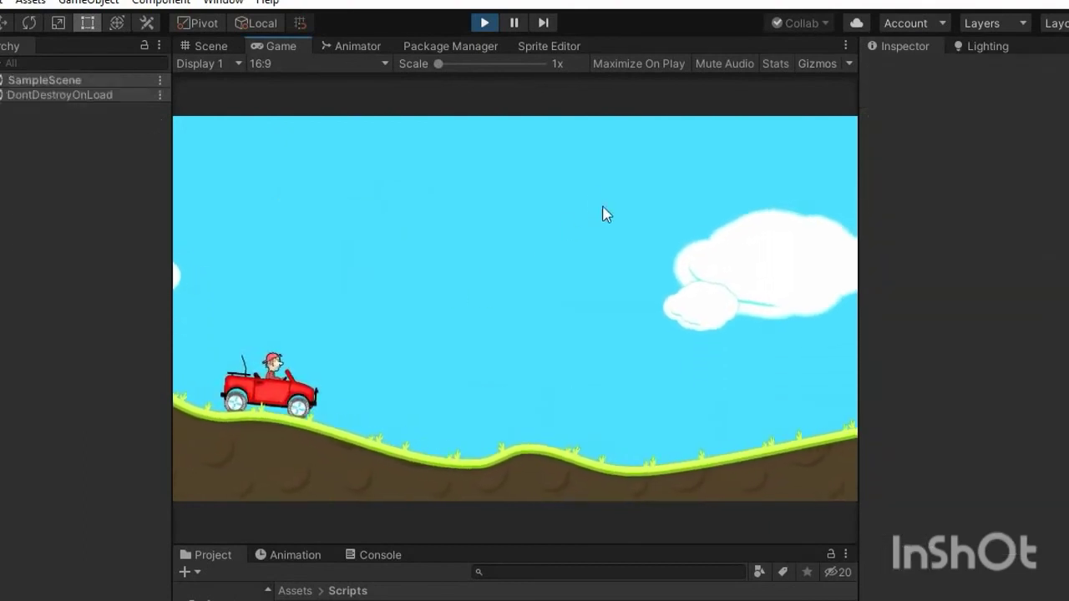
{"action": "left_click", "coordinate": [28, 81]}
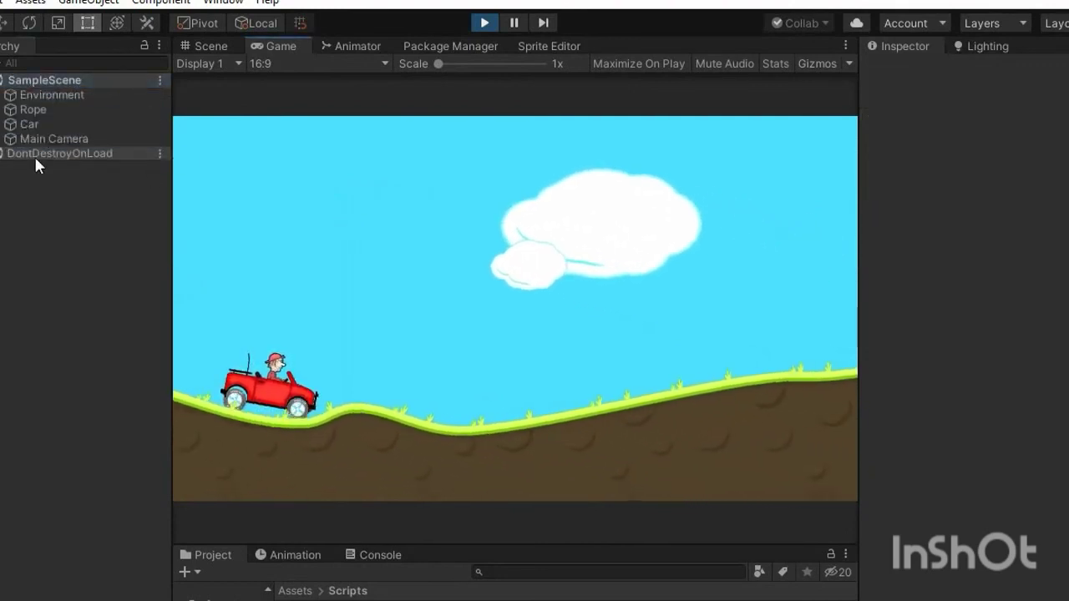
{"action": "left_click", "coordinate": [30, 123]}
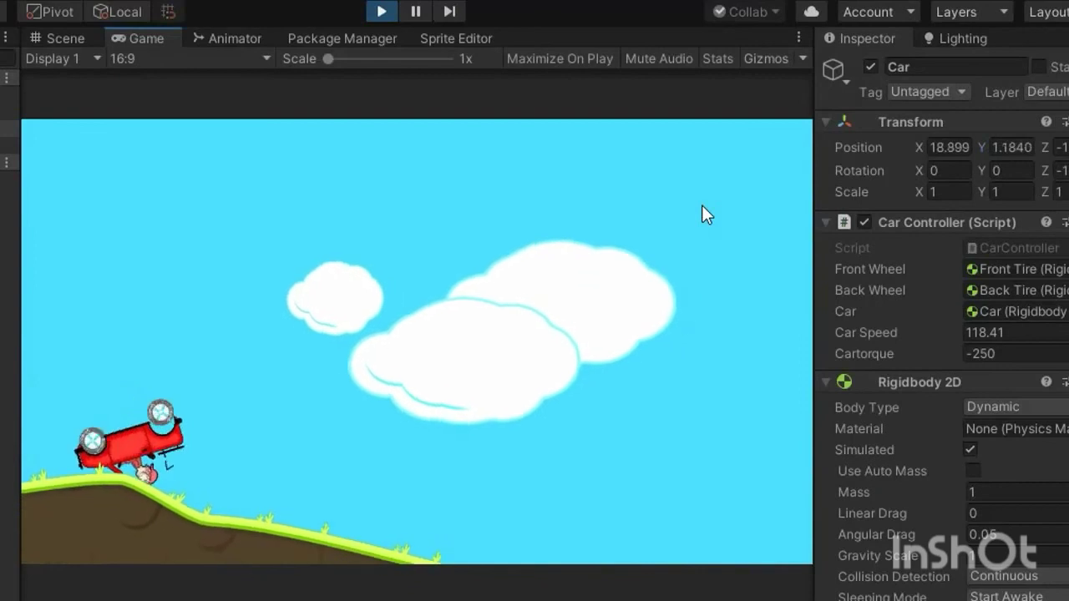